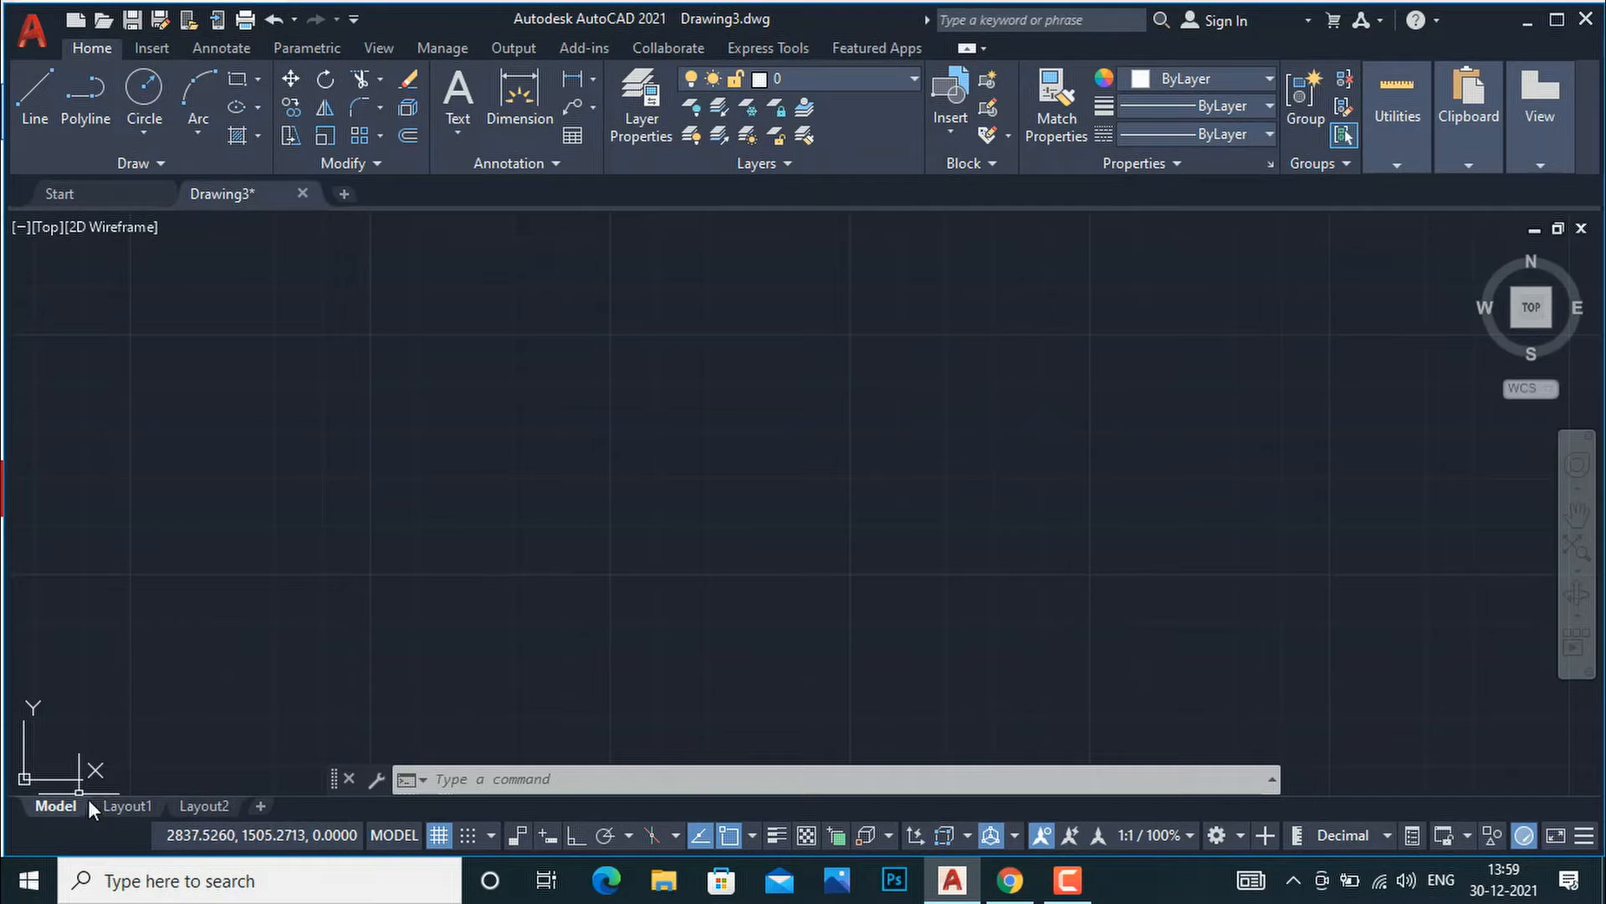
Step: Look through Layout1, Layout2 and model space, switch between model and paper space, and return to the model
mouse_move(124, 810)
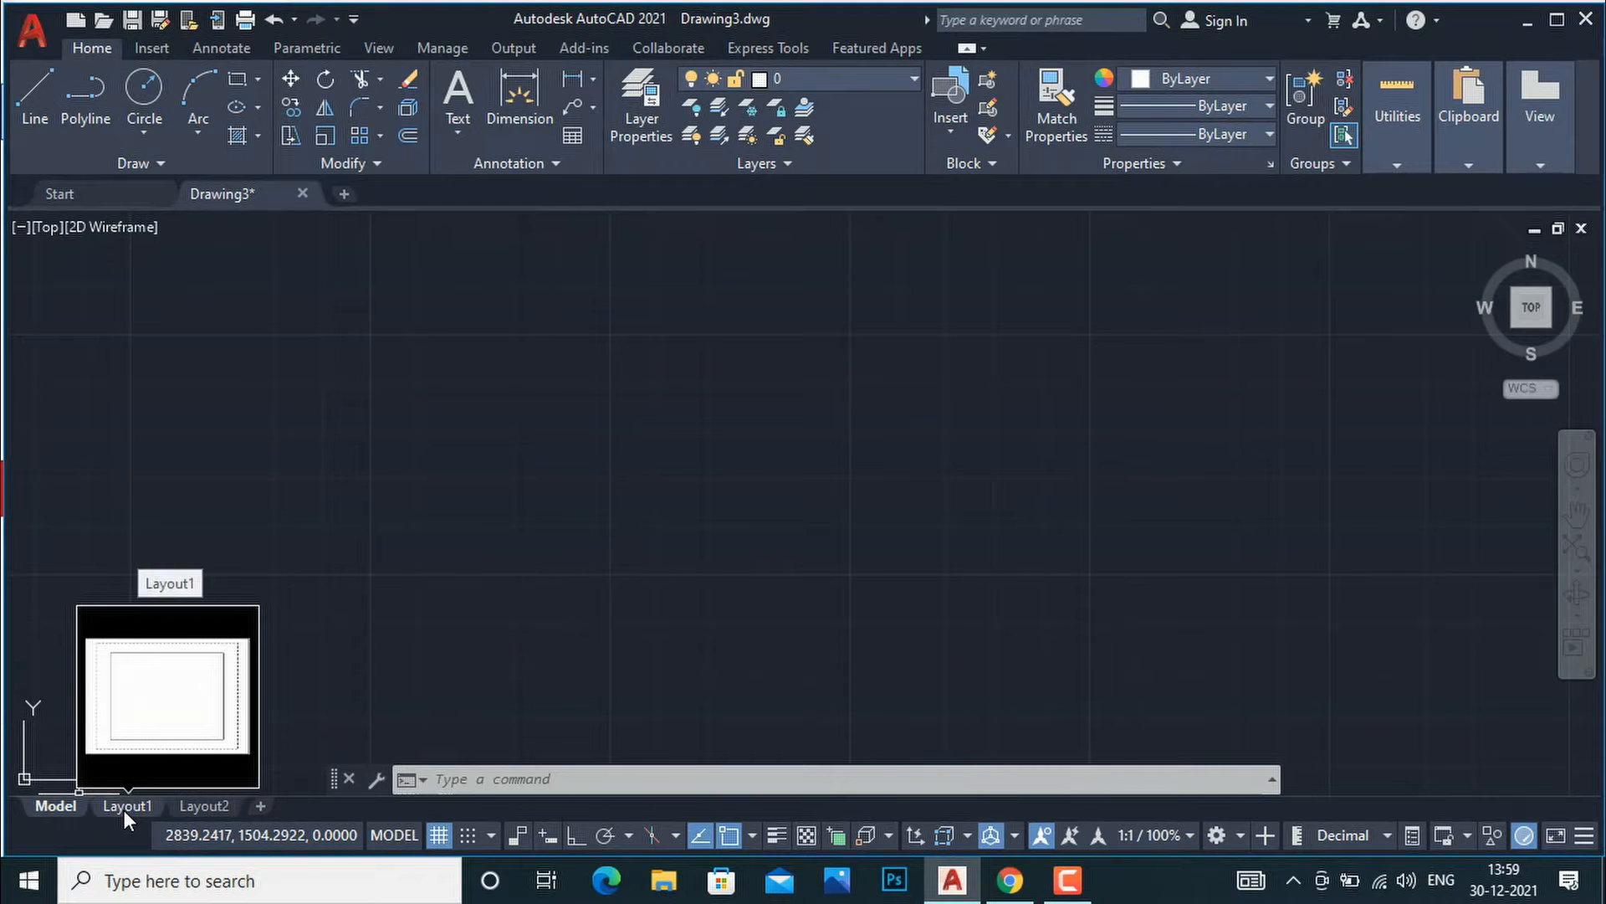
click(123, 807)
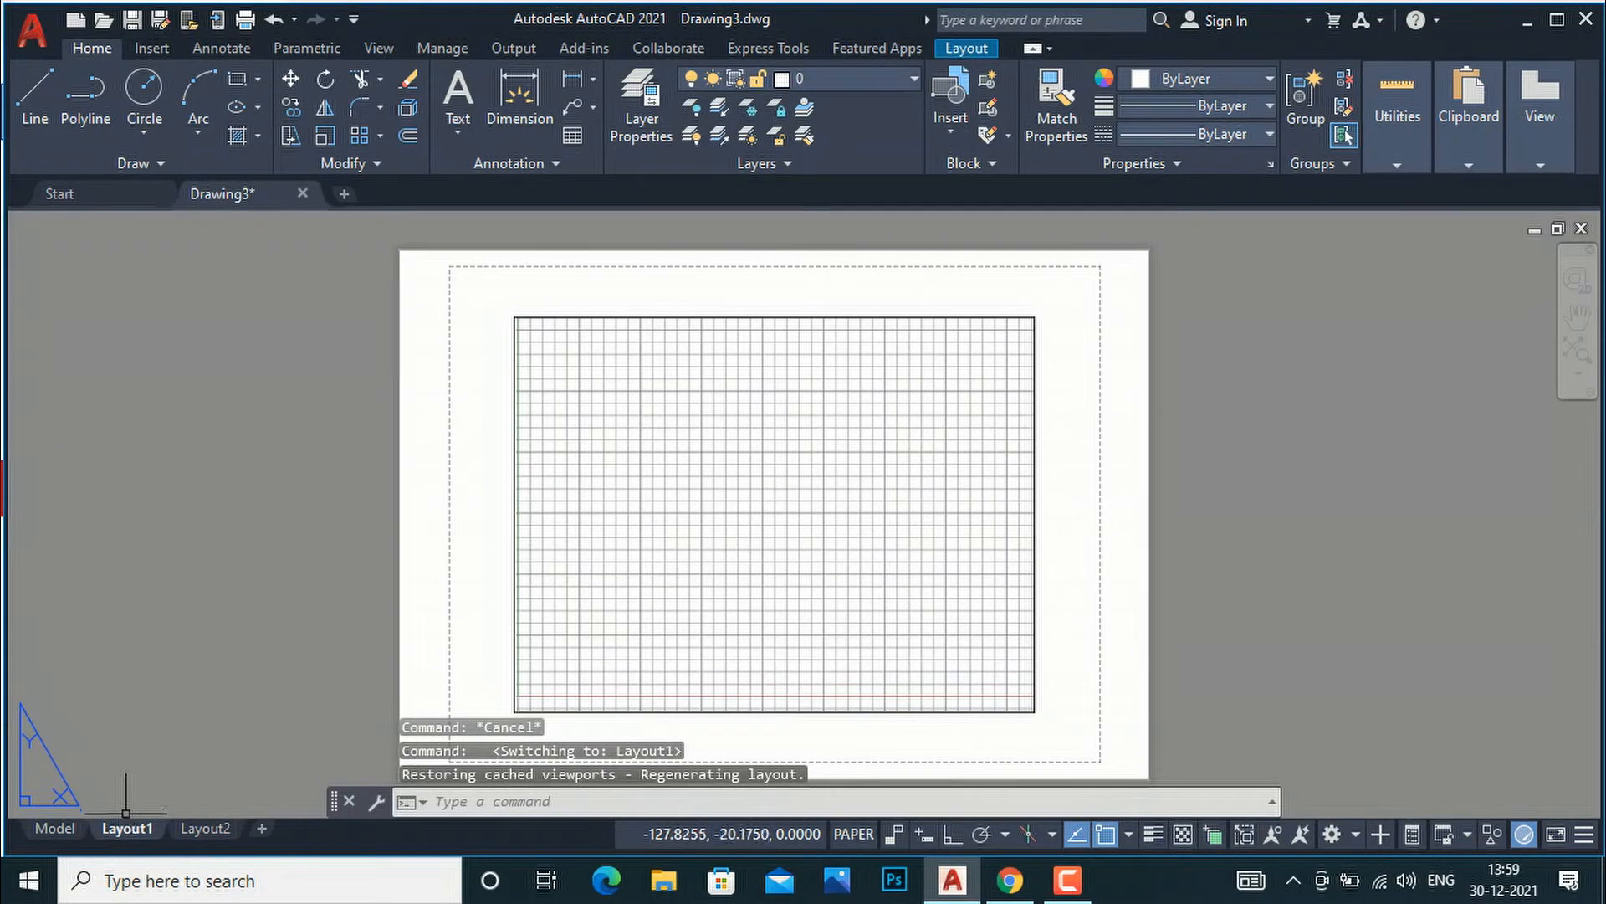
click(200, 829)
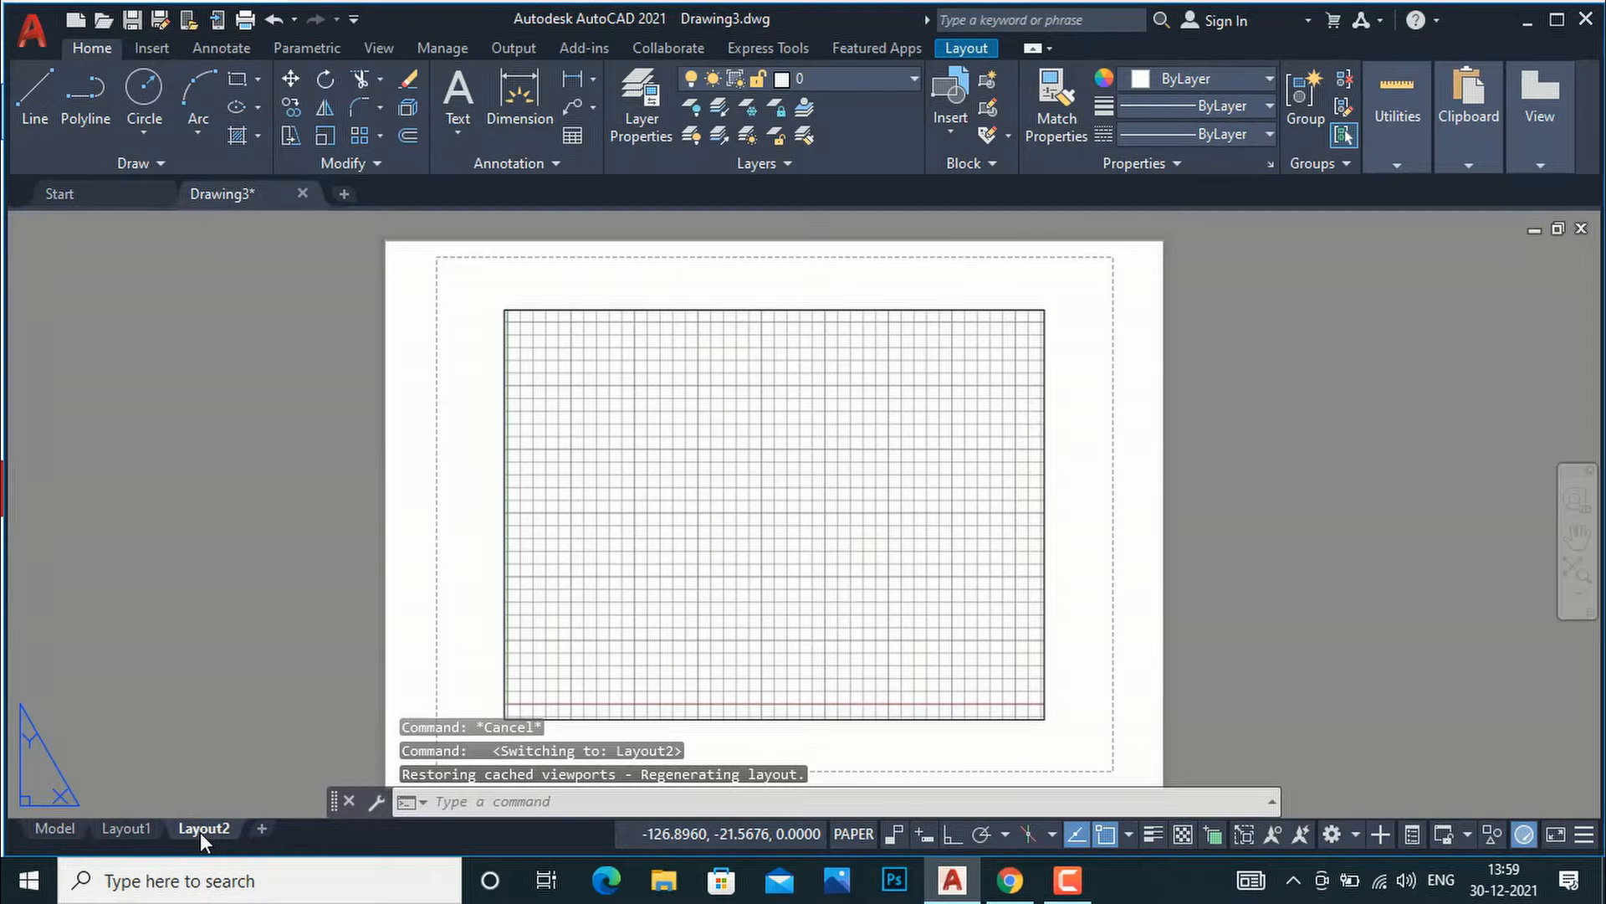
click(54, 828)
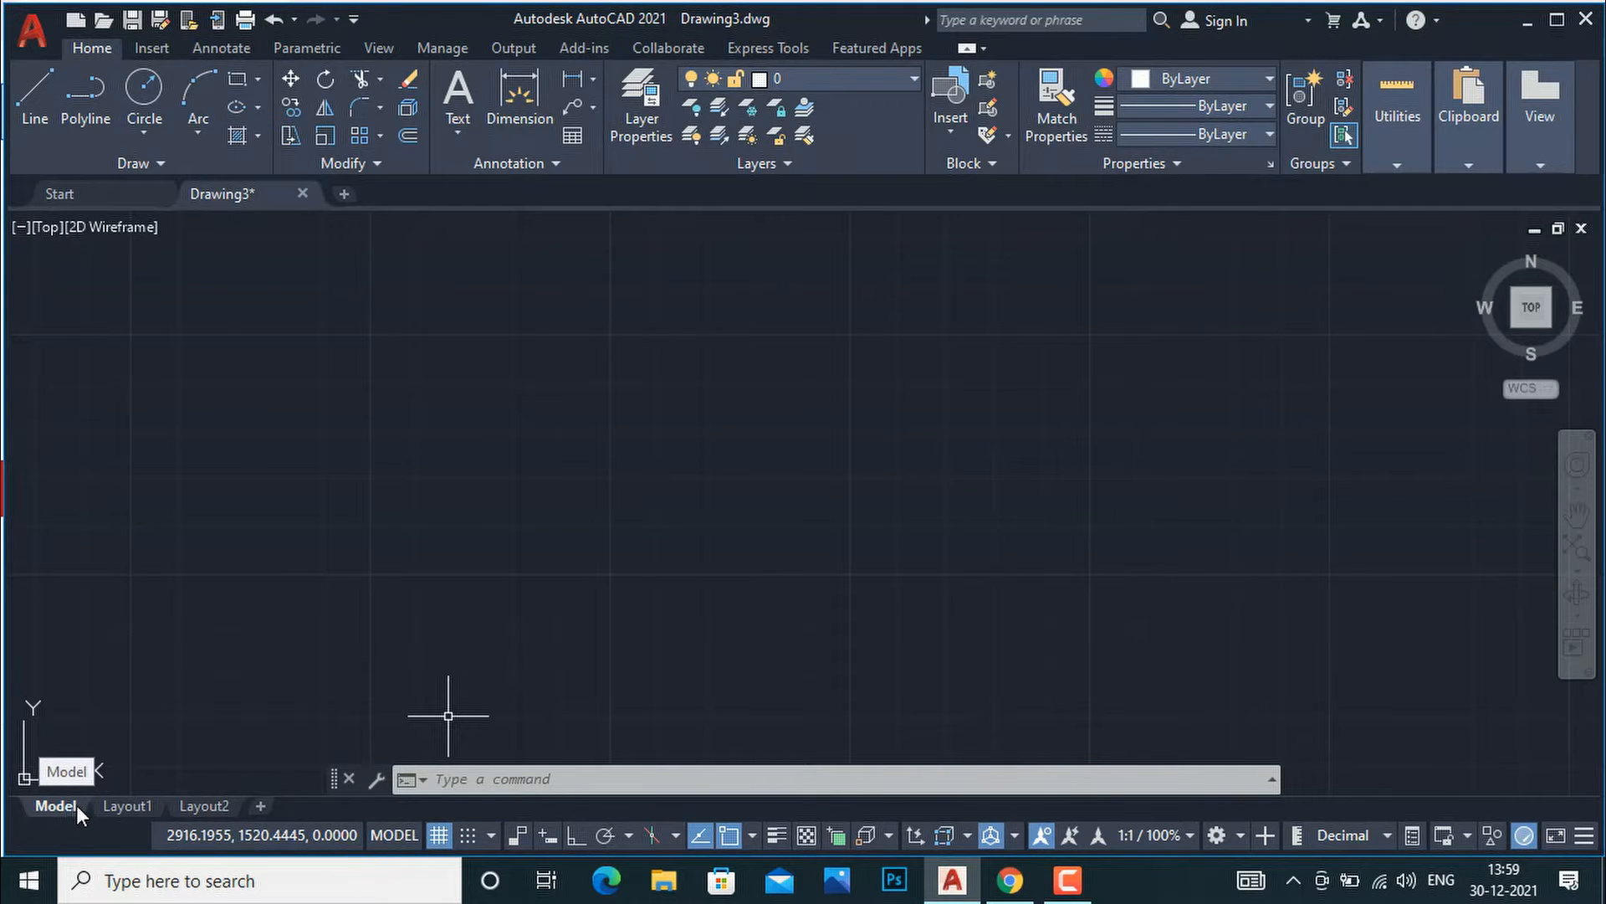
click(392, 836)
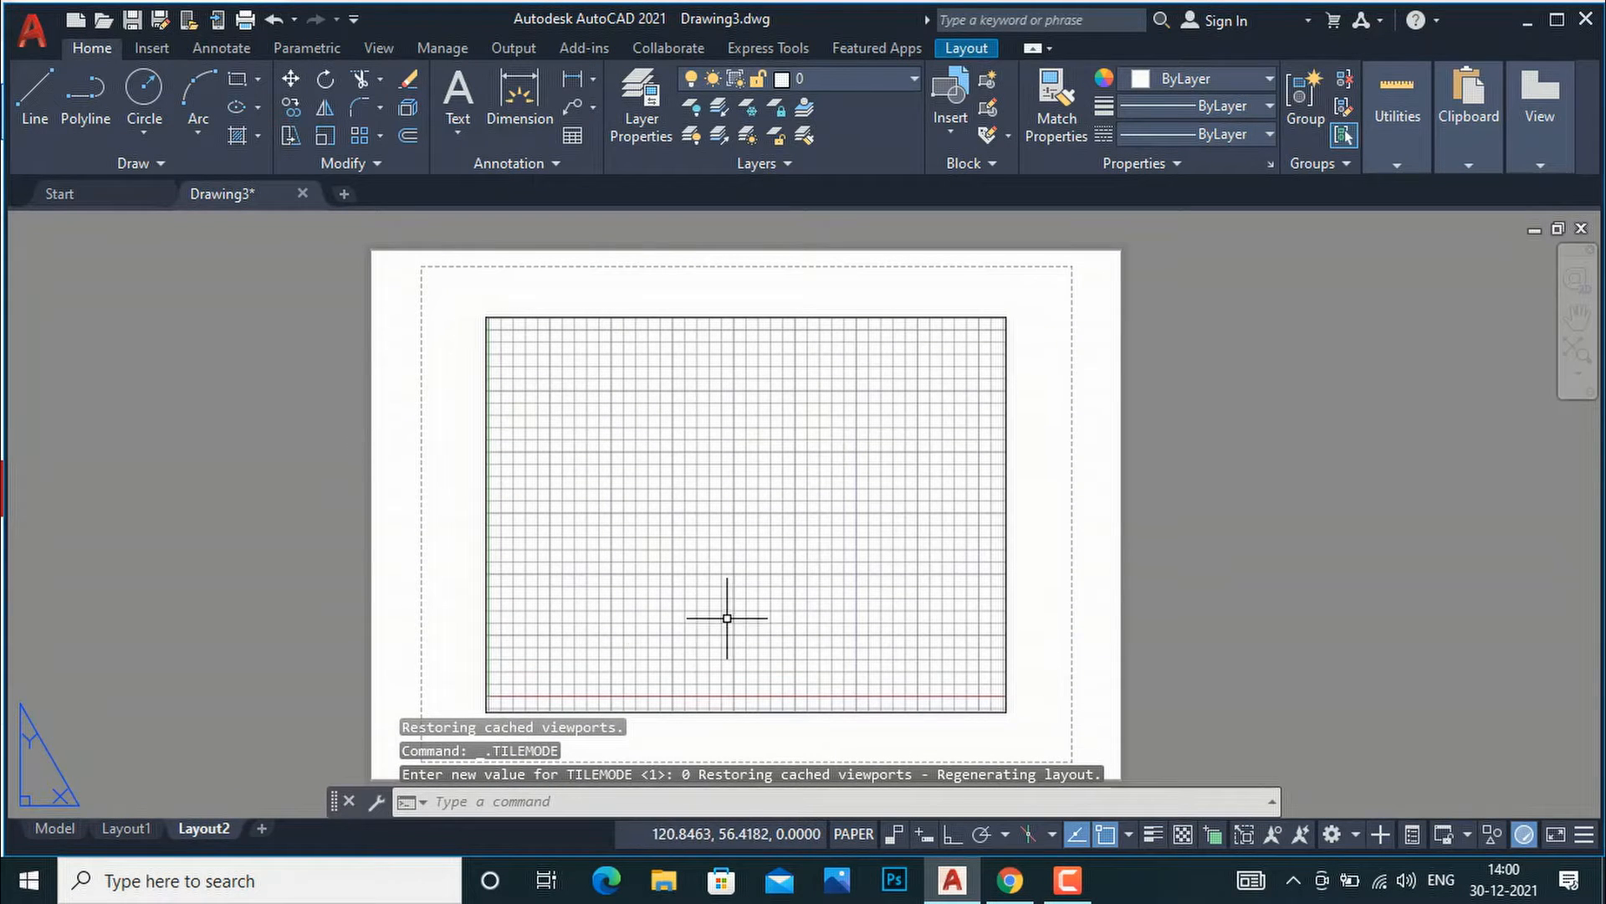
click(40, 825)
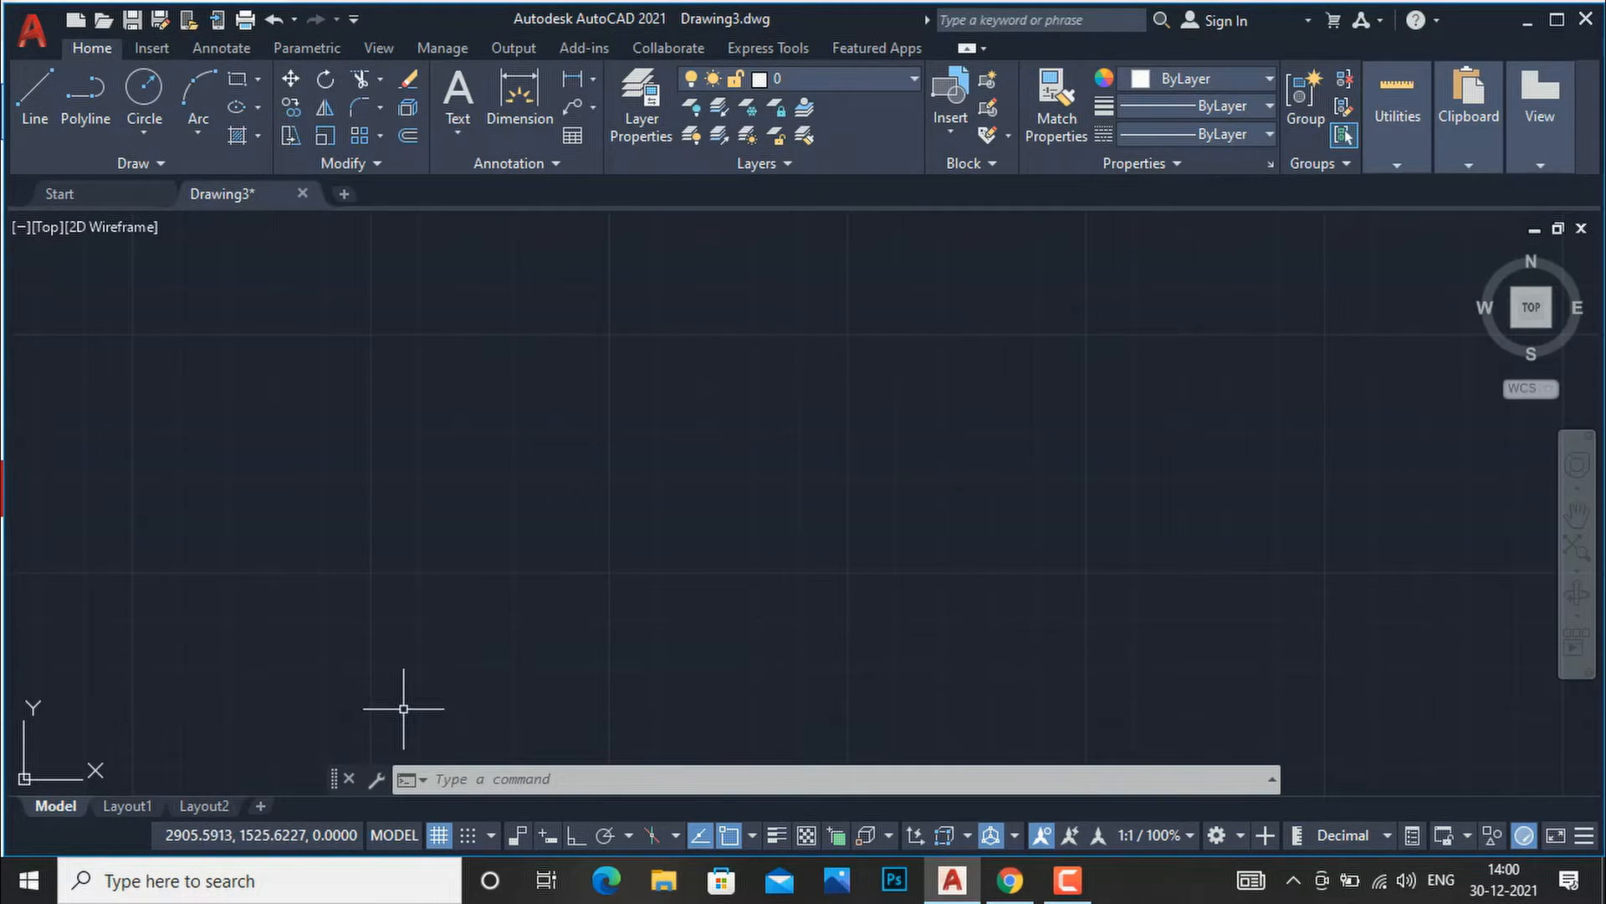
Step: Set the grid X and Y spacing to 30 with a major line every 7
right_click(449, 835)
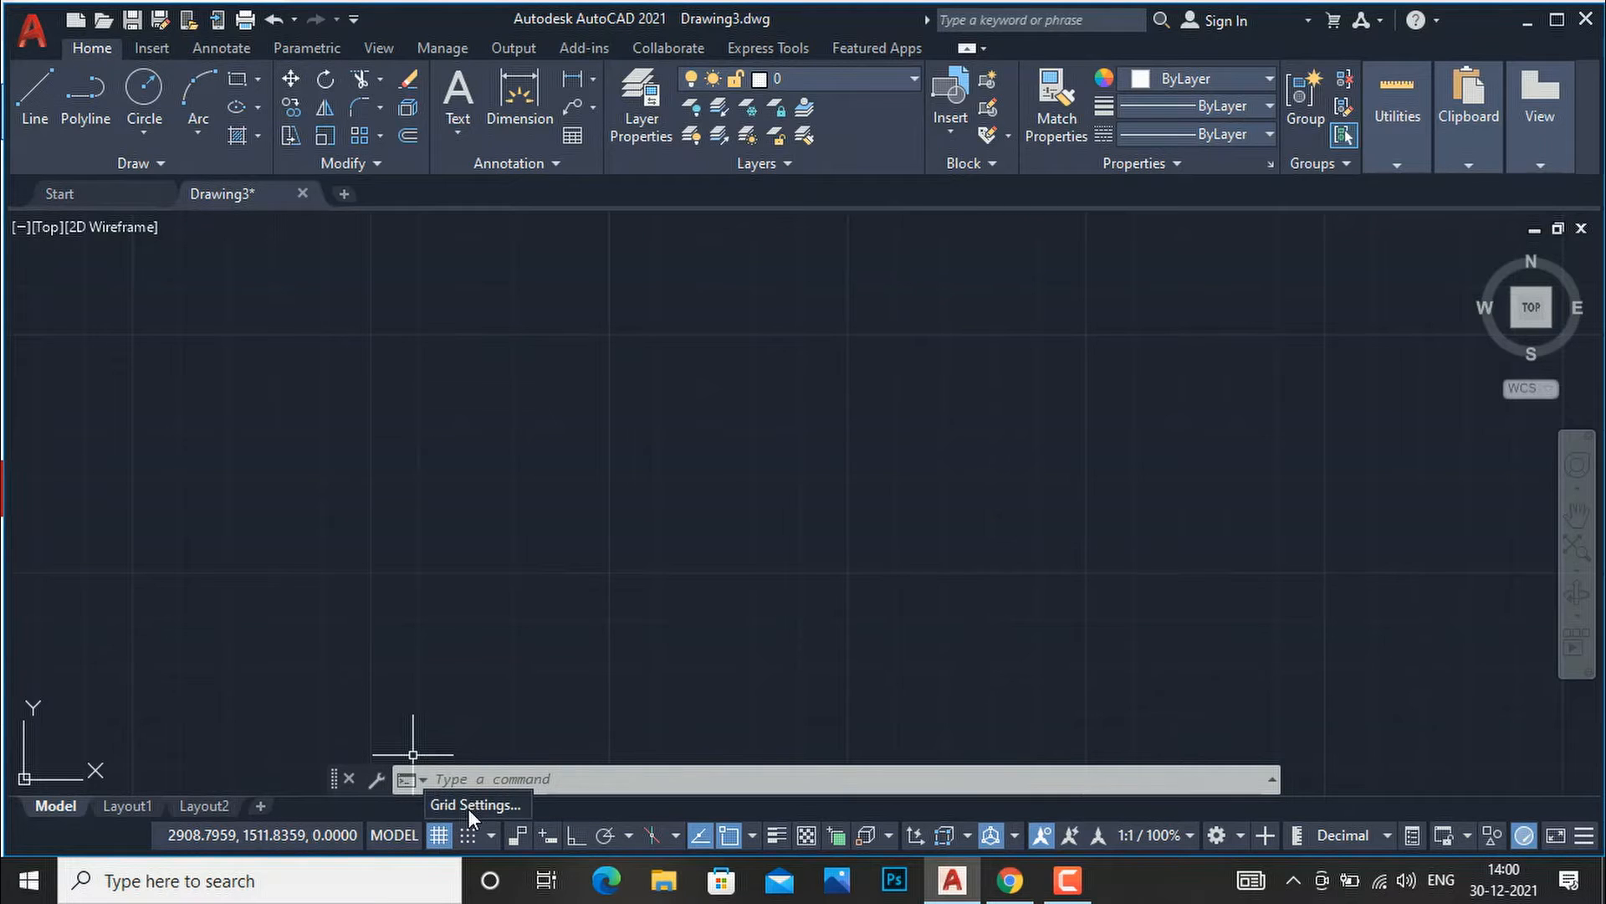
click(471, 804)
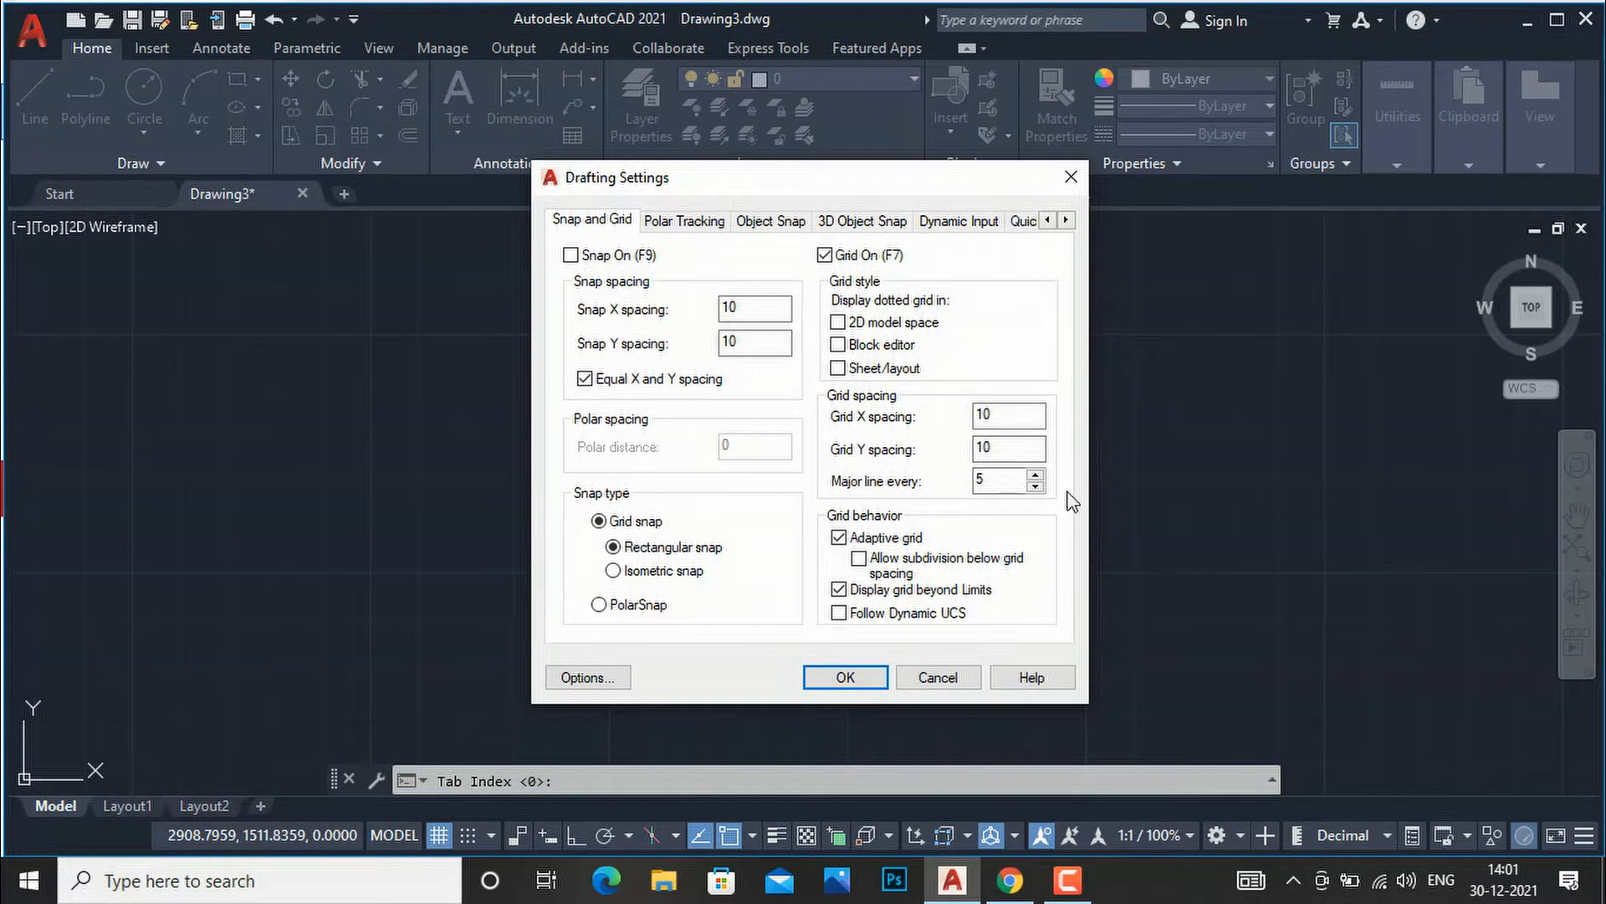
drag(1017, 416, 901, 414)
text(30)
key(Tab)
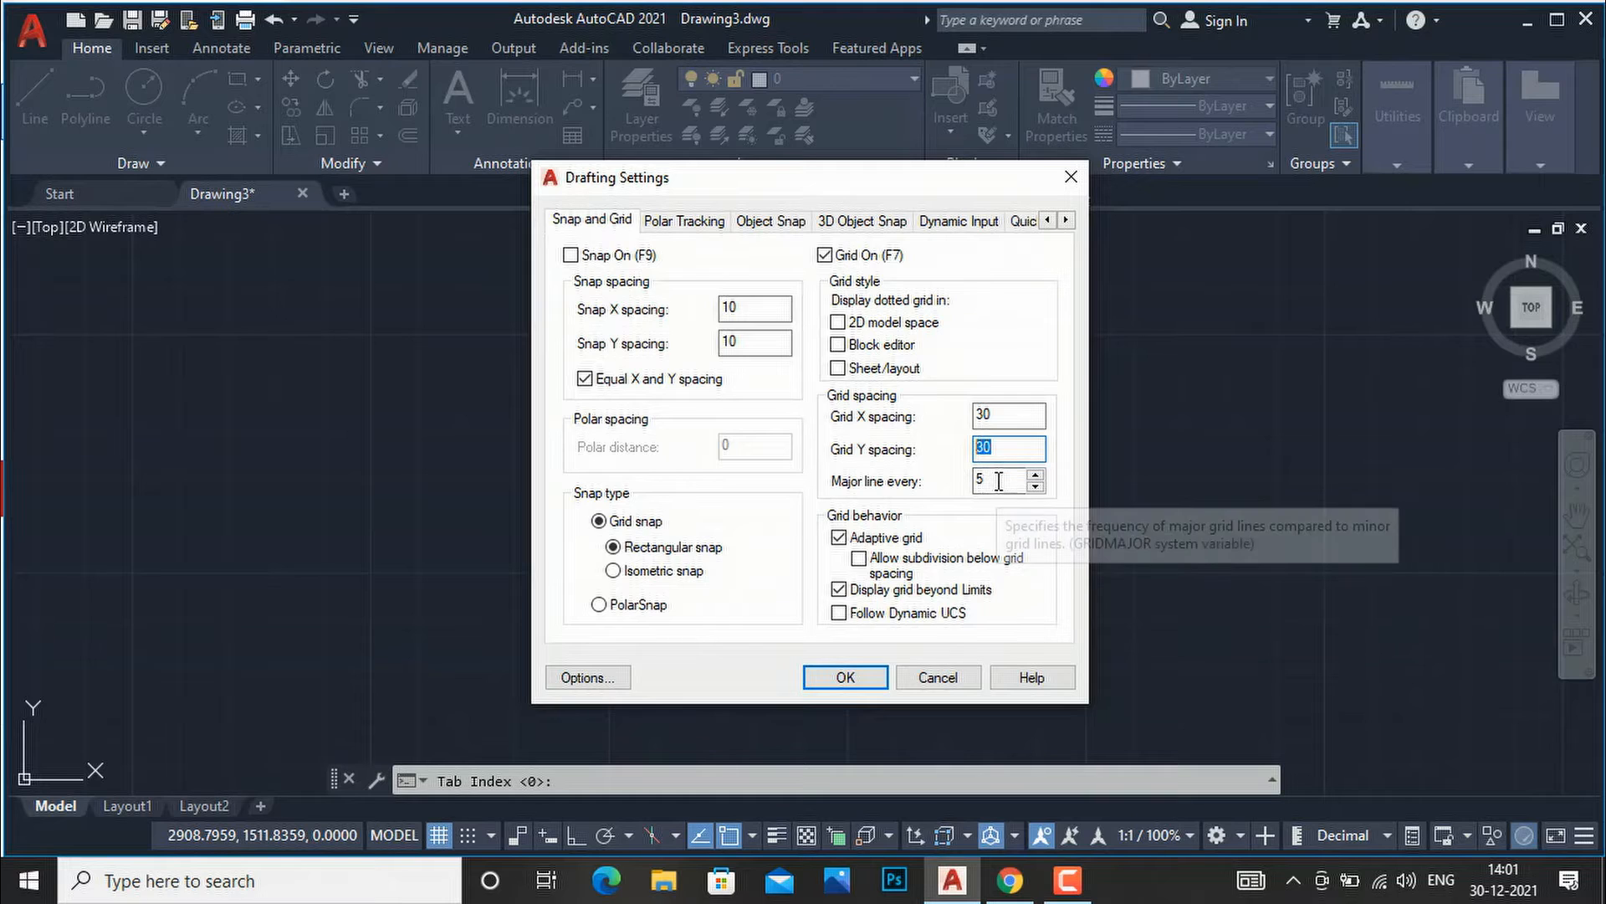
key(Tab)
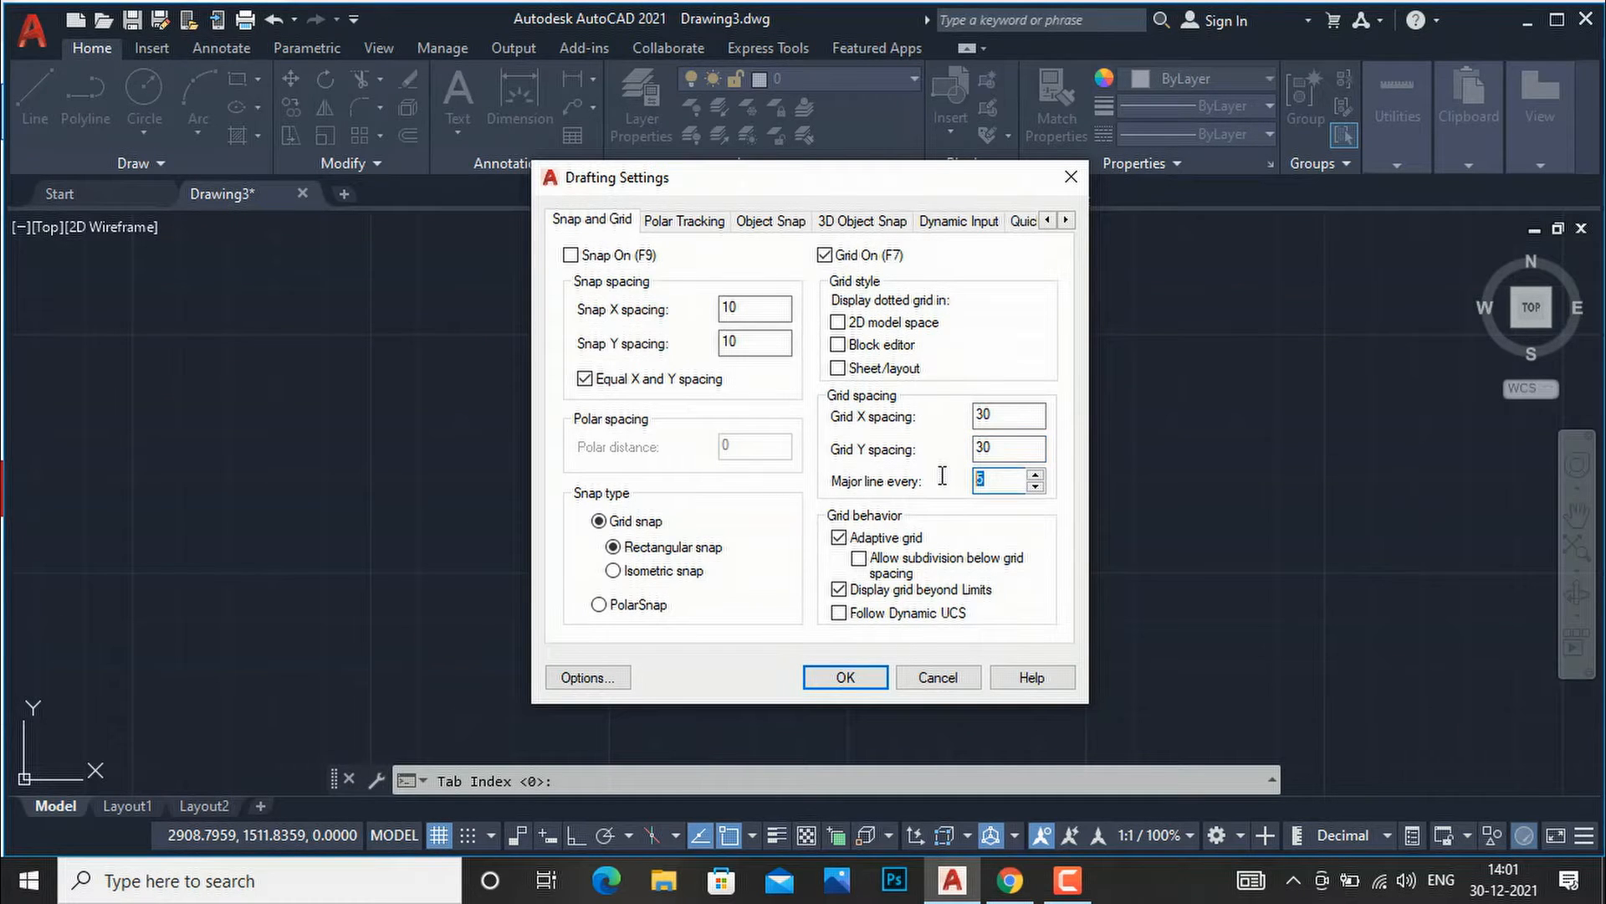
text(7)
click(846, 677)
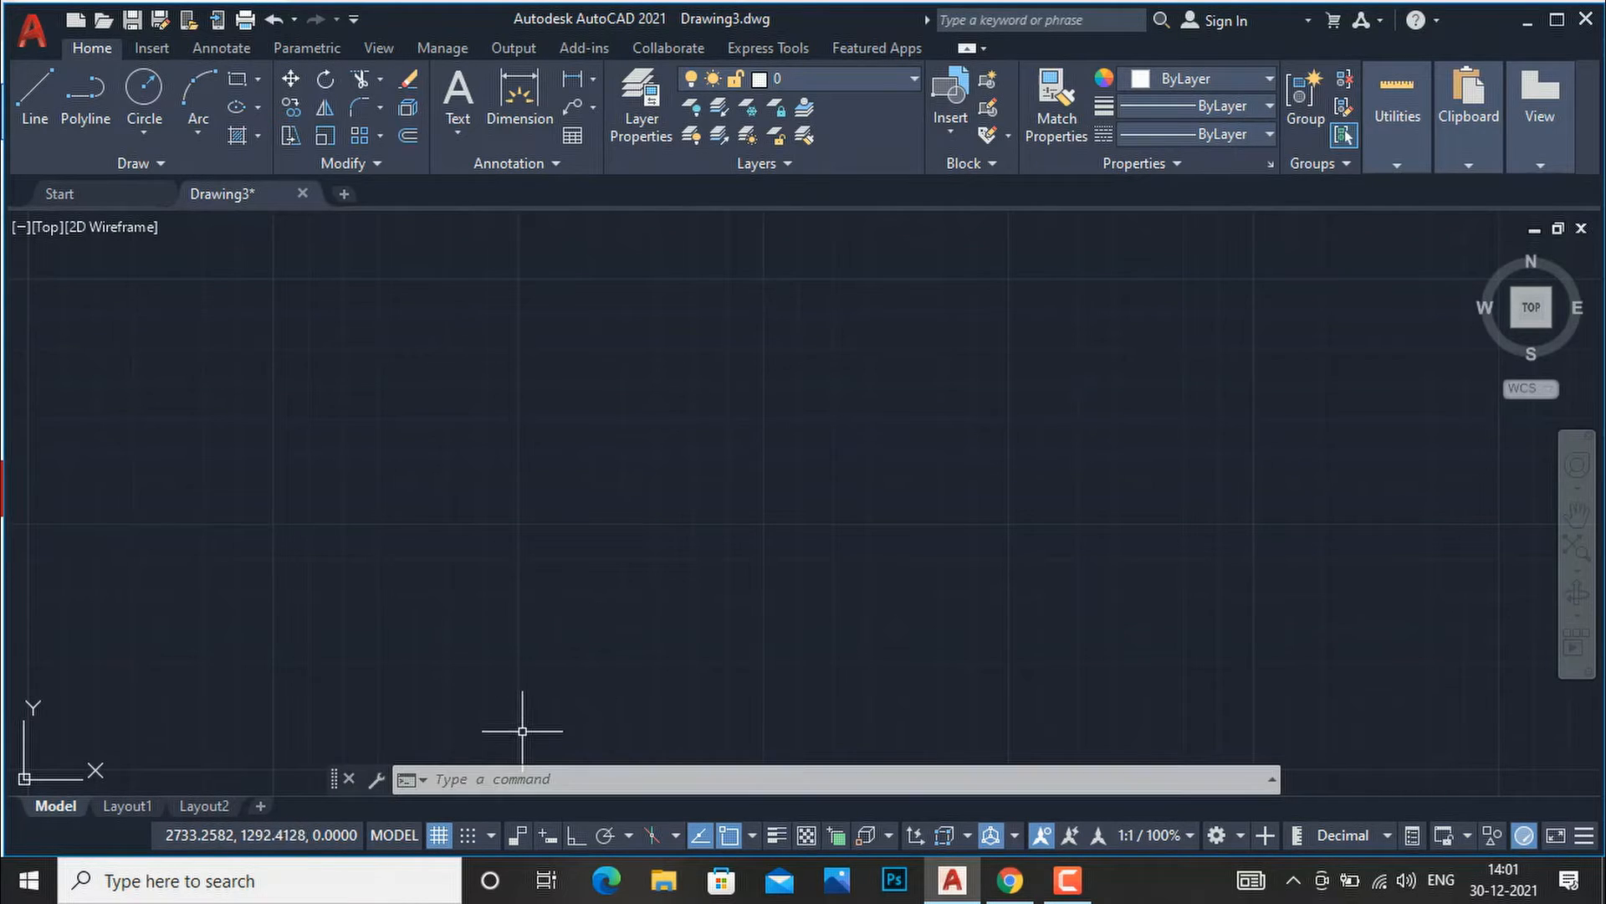
Step: Set the grid X and Y spacing back to 10 with a major line every 5
right_click(438, 834)
click(474, 803)
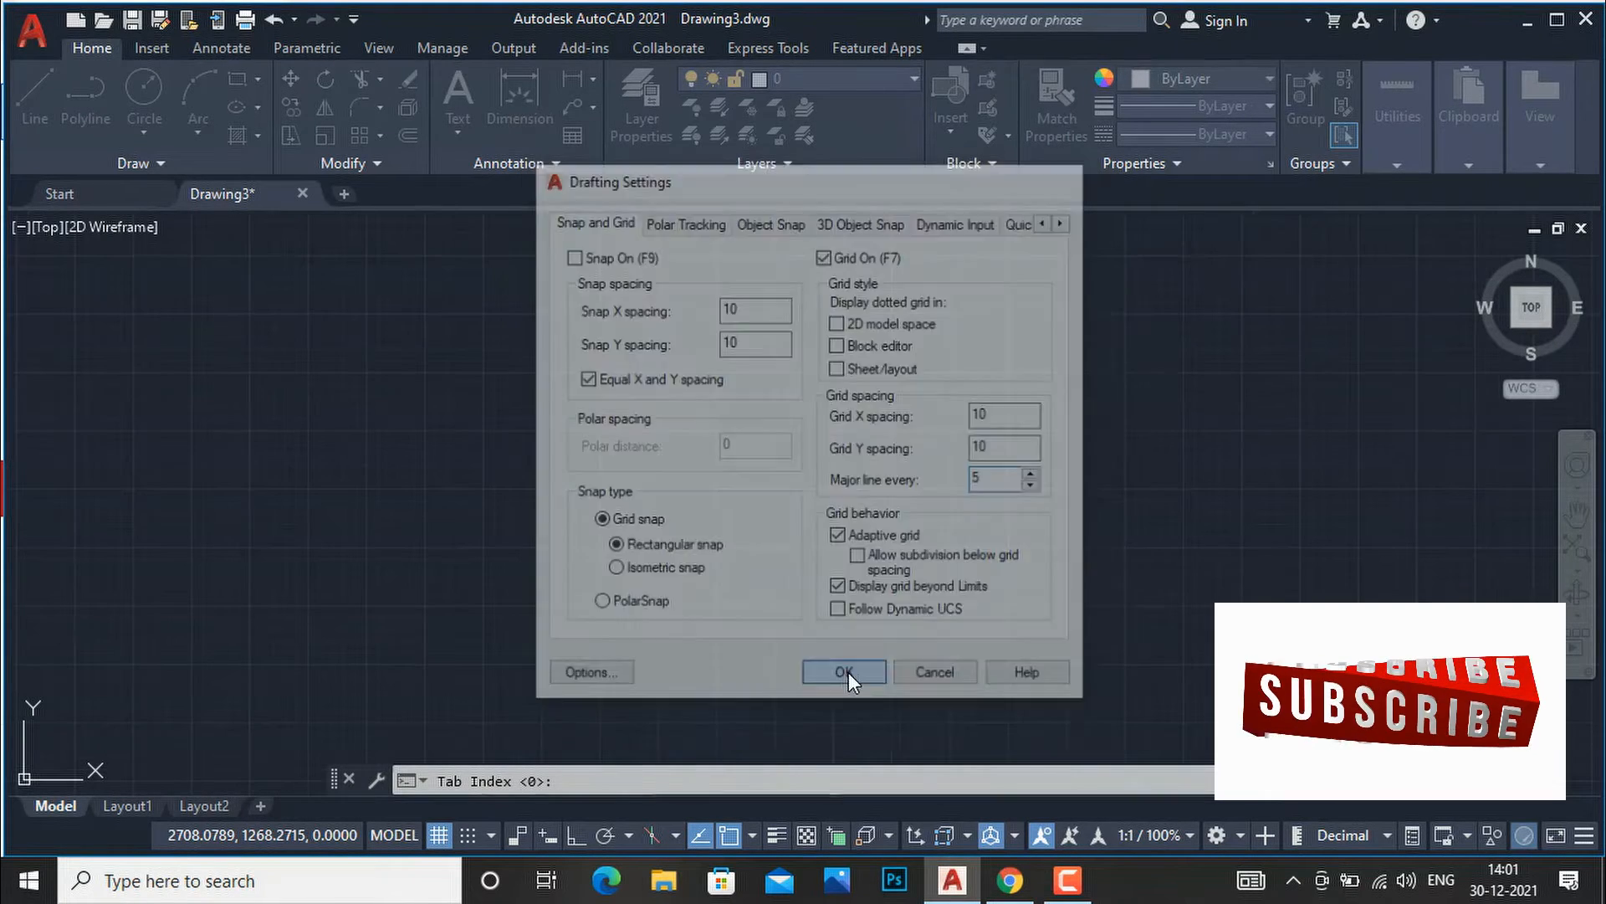
click(849, 674)
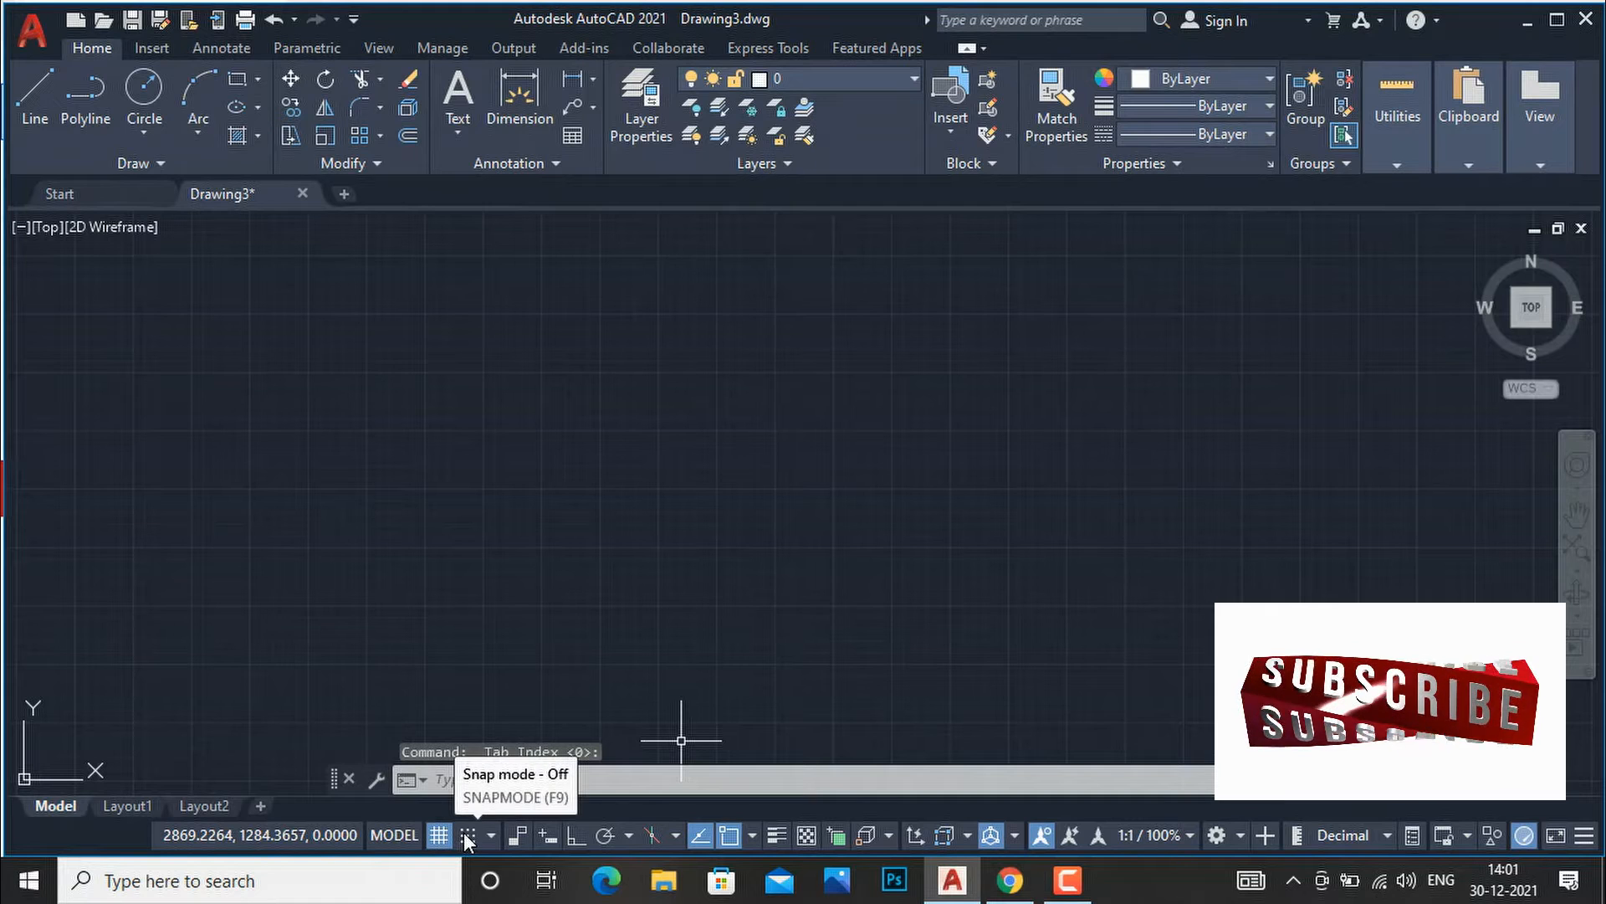
Step: Draw a closed triangle with the Line tool, making its second side about 275 units long and perpendicular to the first
click(37, 122)
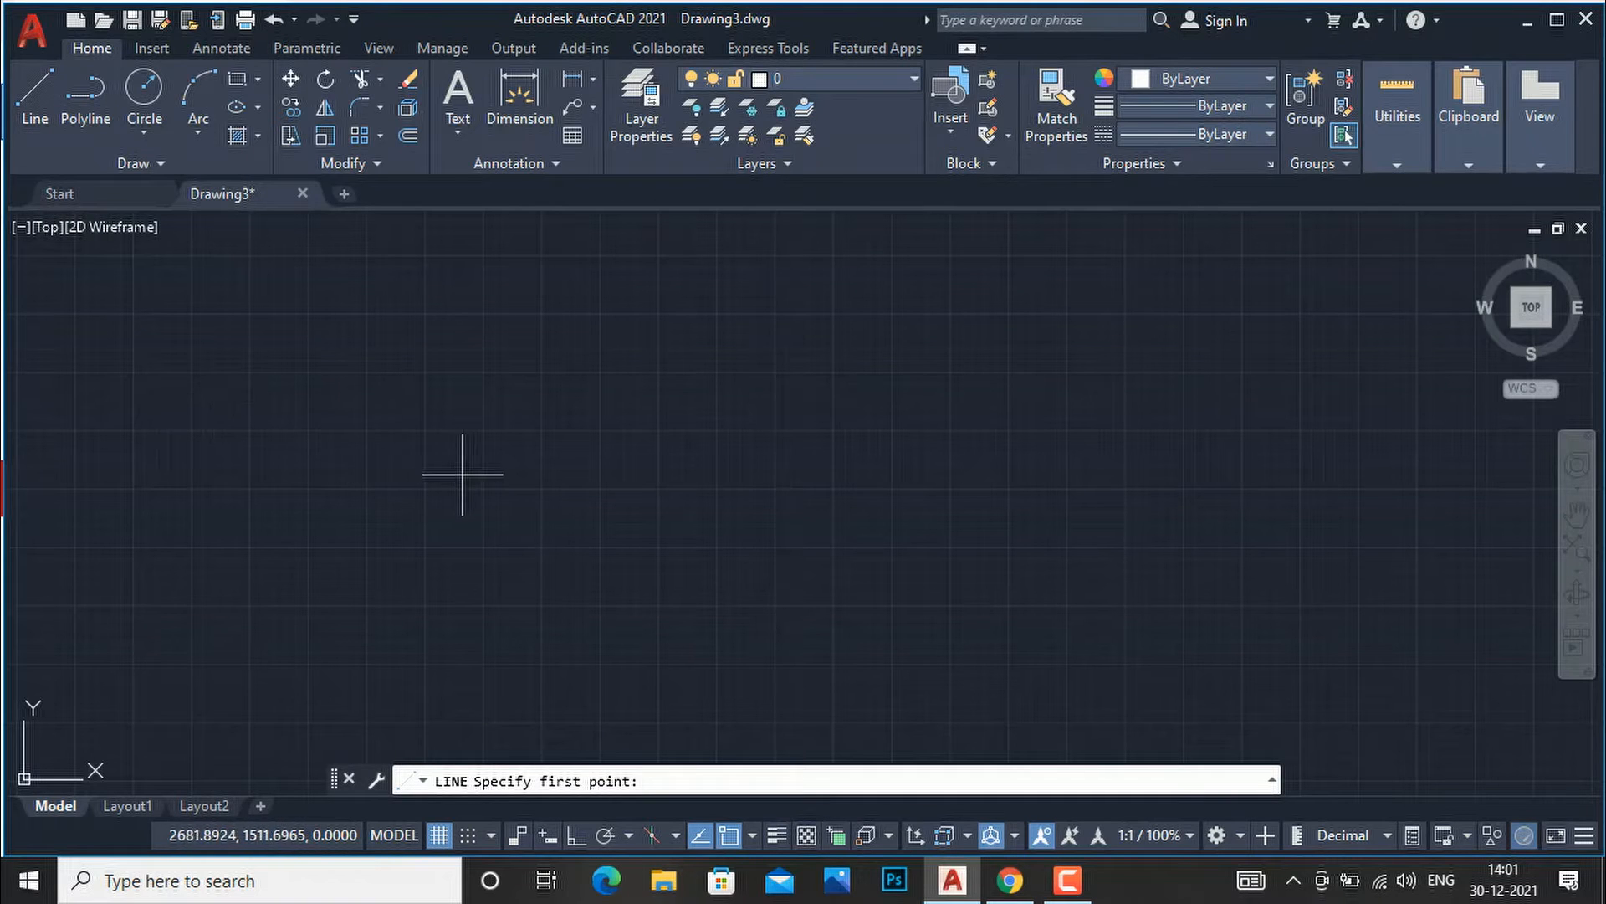
click(436, 480)
click(613, 312)
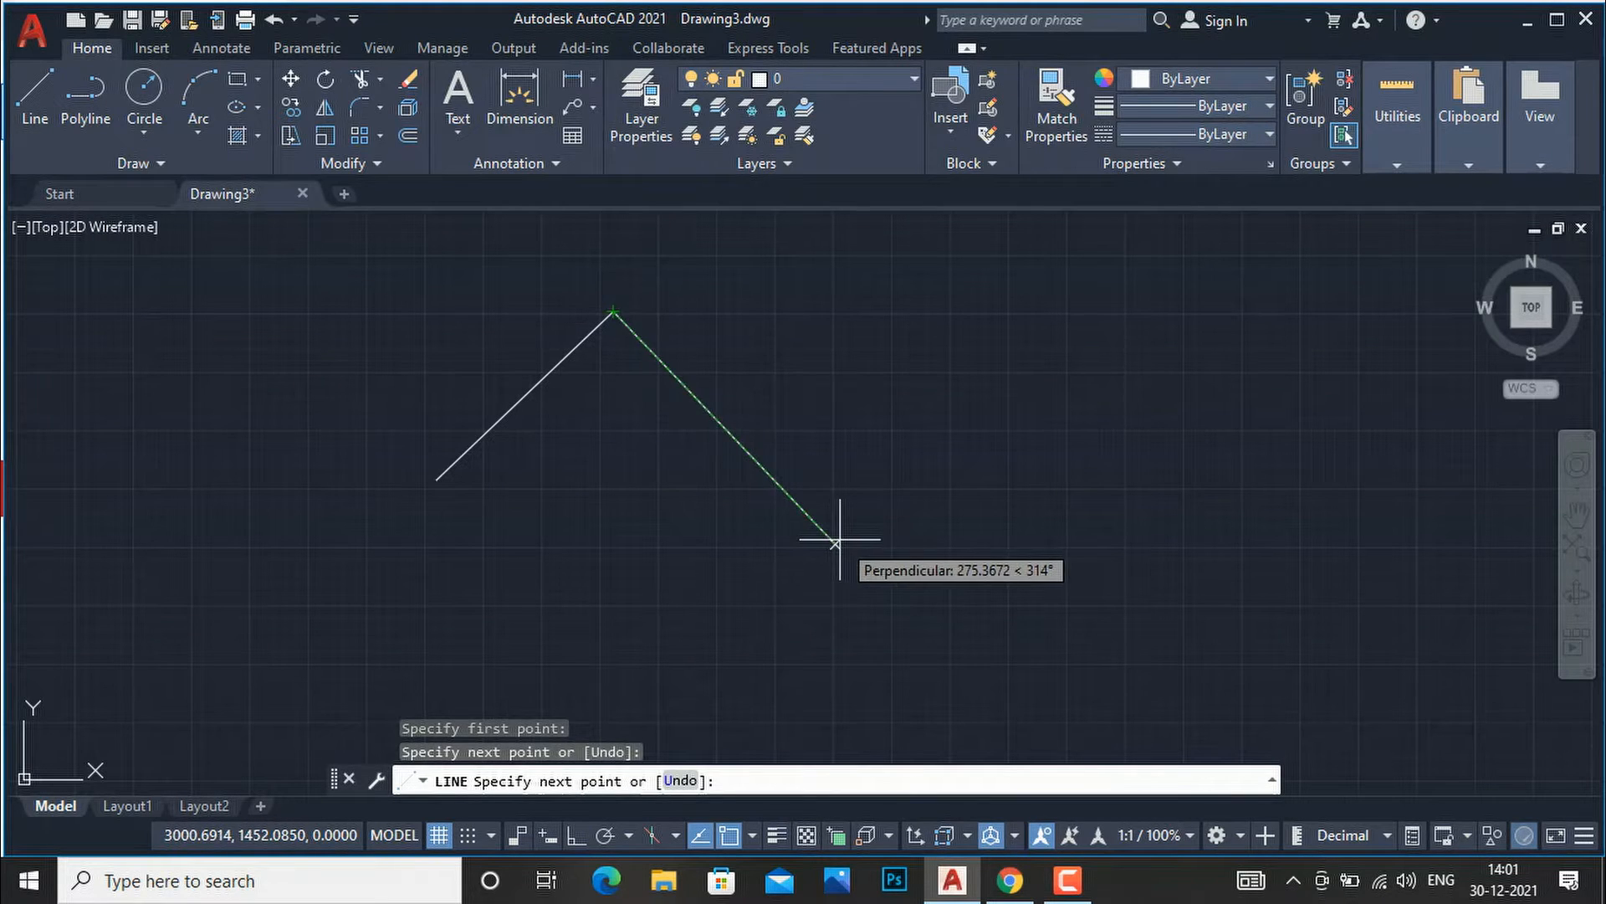
click(834, 545)
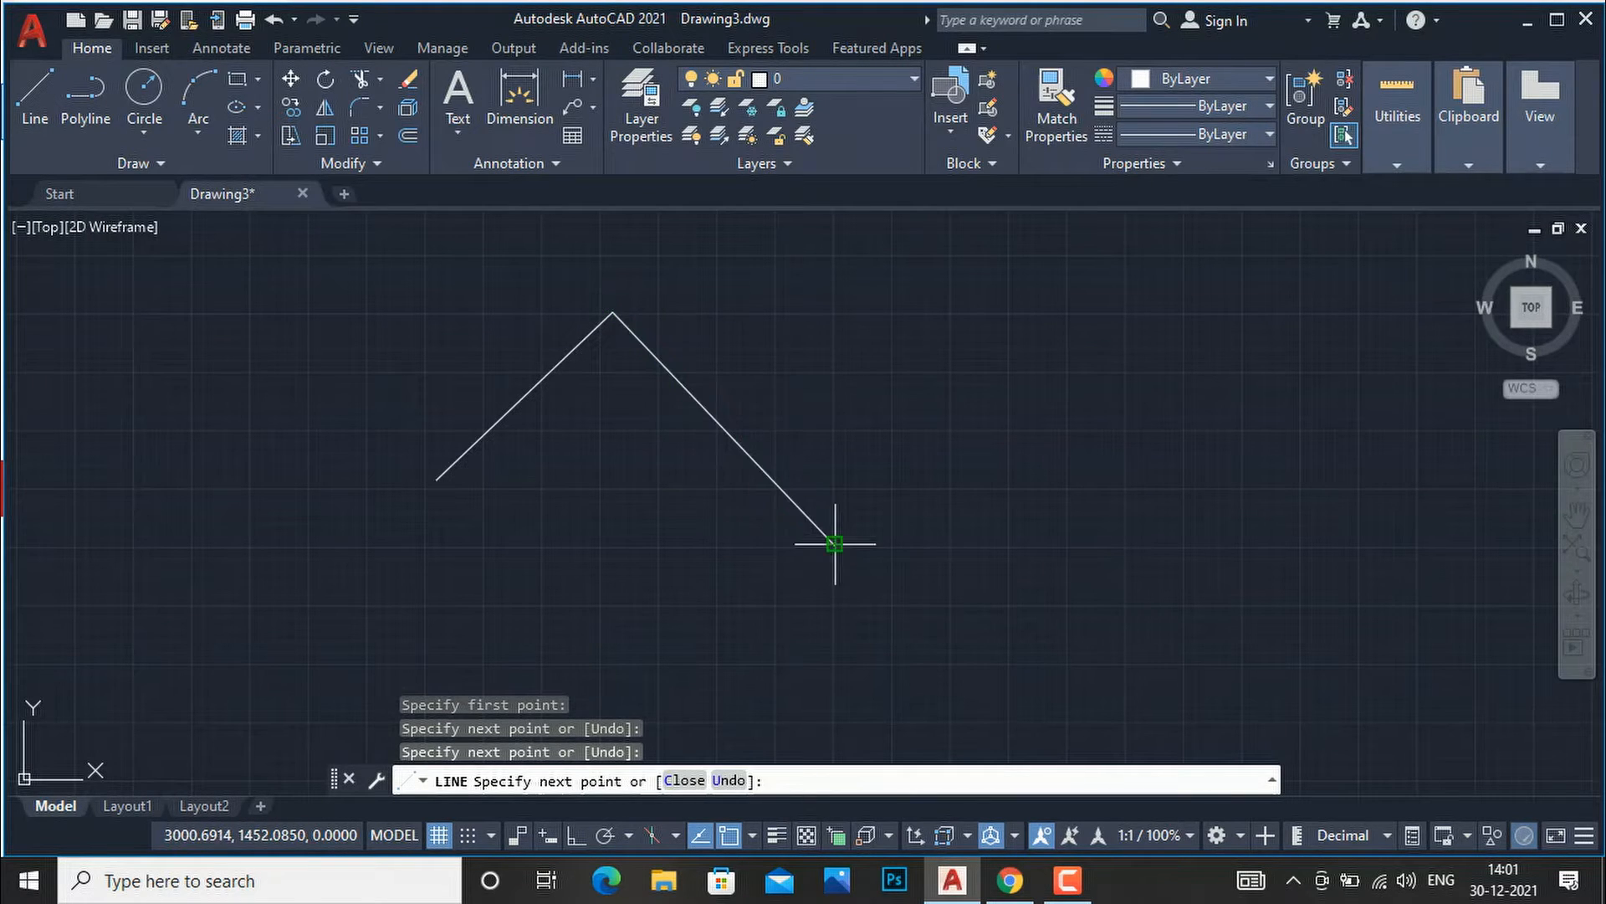
click(435, 480)
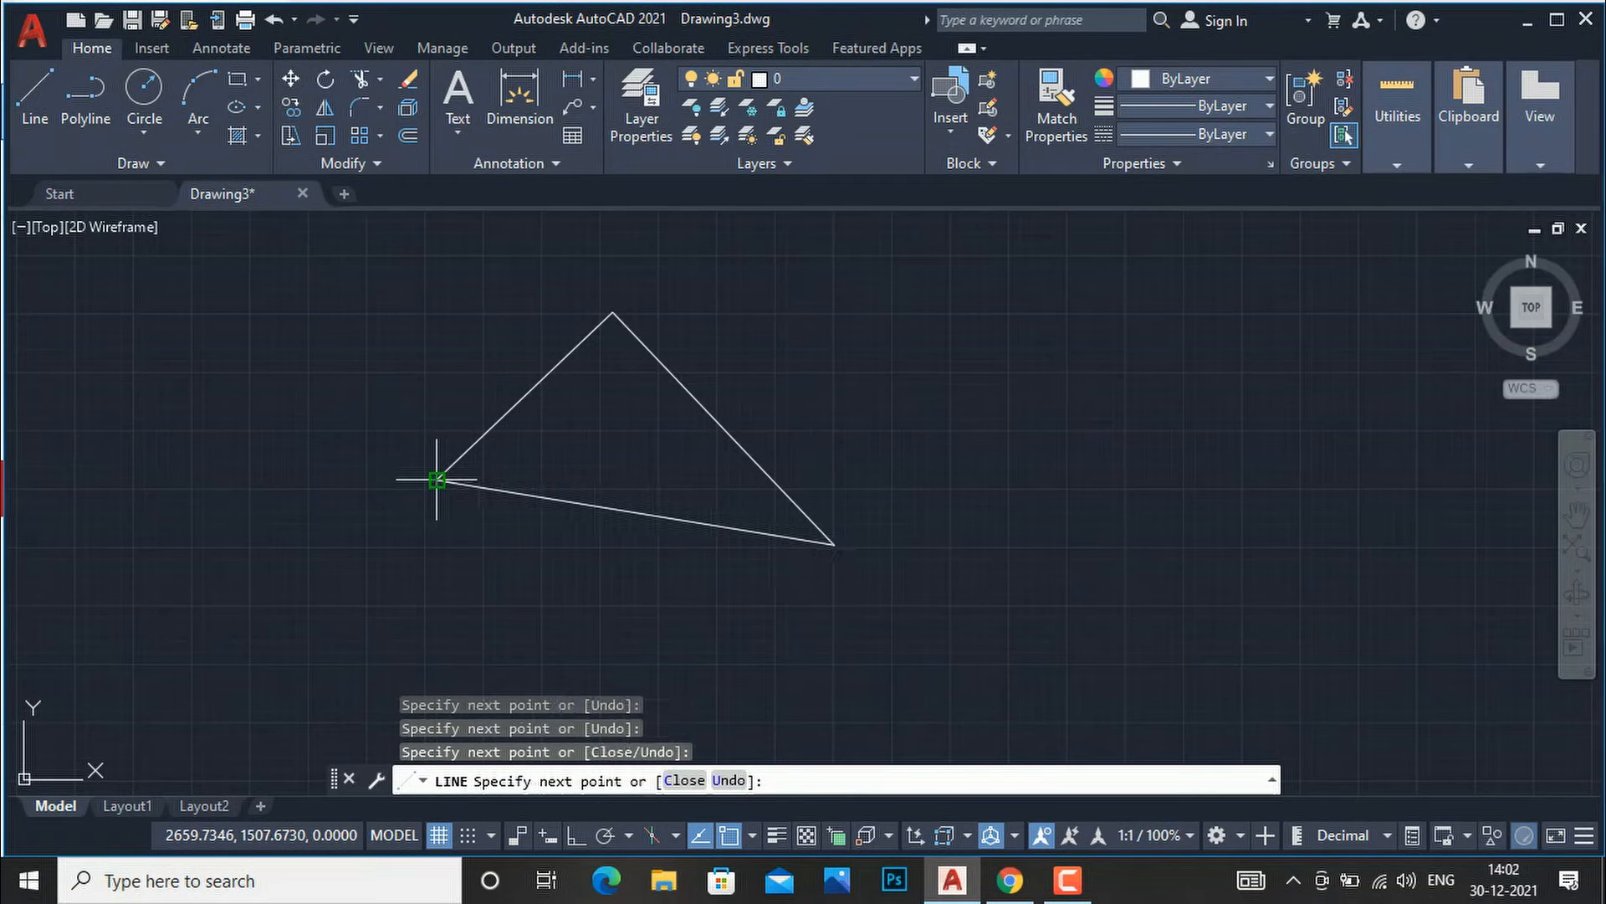
key(Escape)
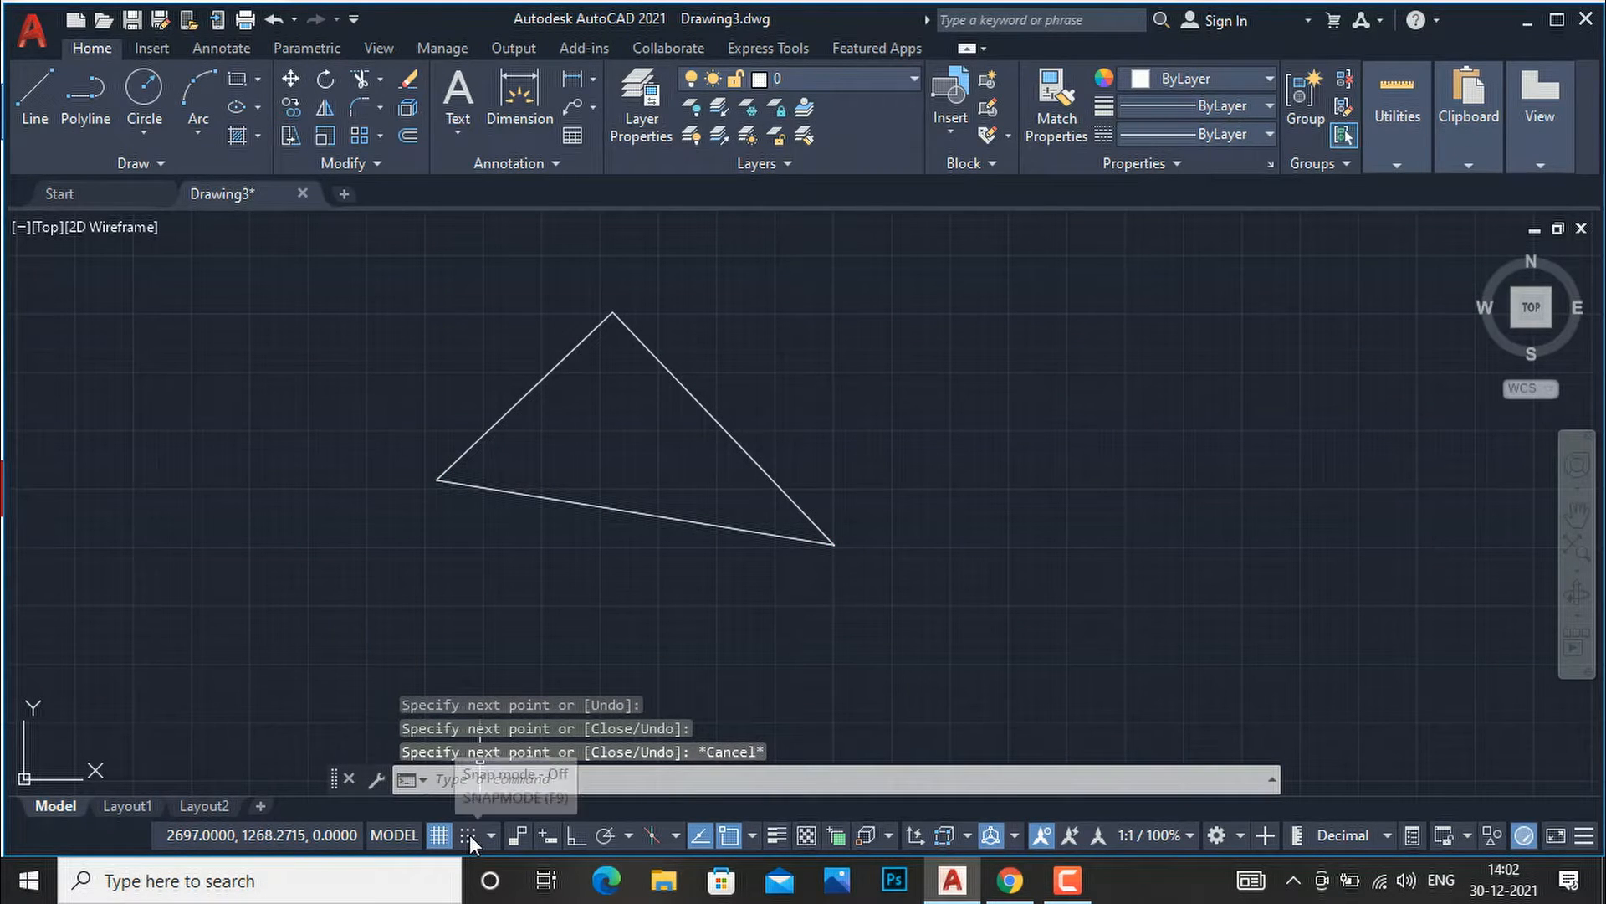
Step: Turn on snap mode and draw a closed second triangle beside the first, starting at 2980,1680 with its next corner at 3370,1700
click(468, 835)
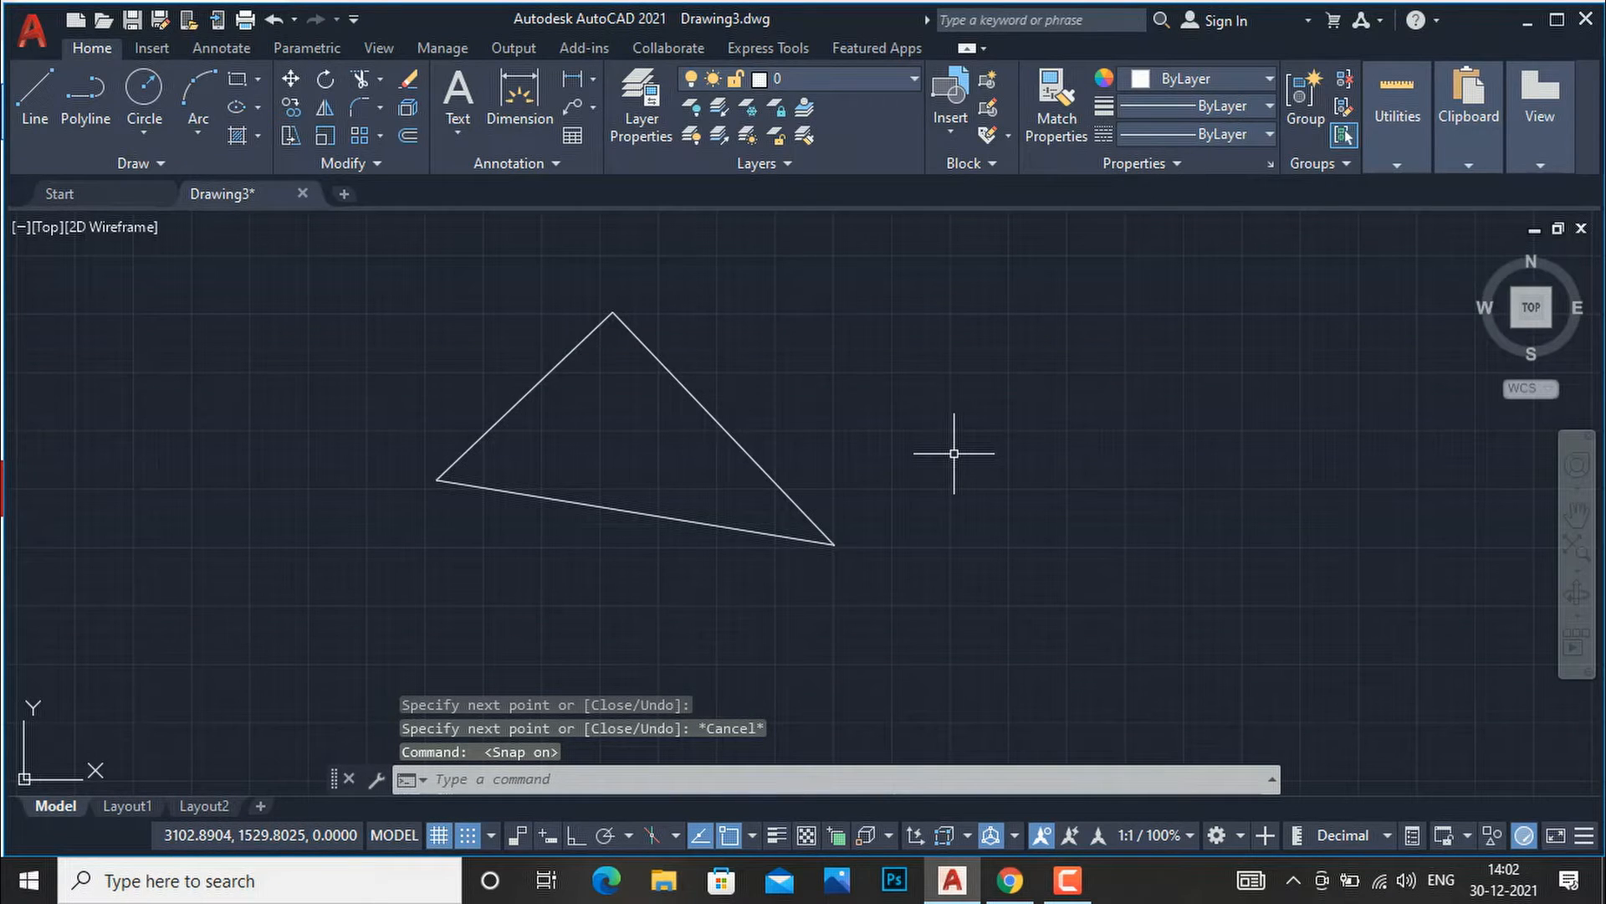
text(l)
key(Return)
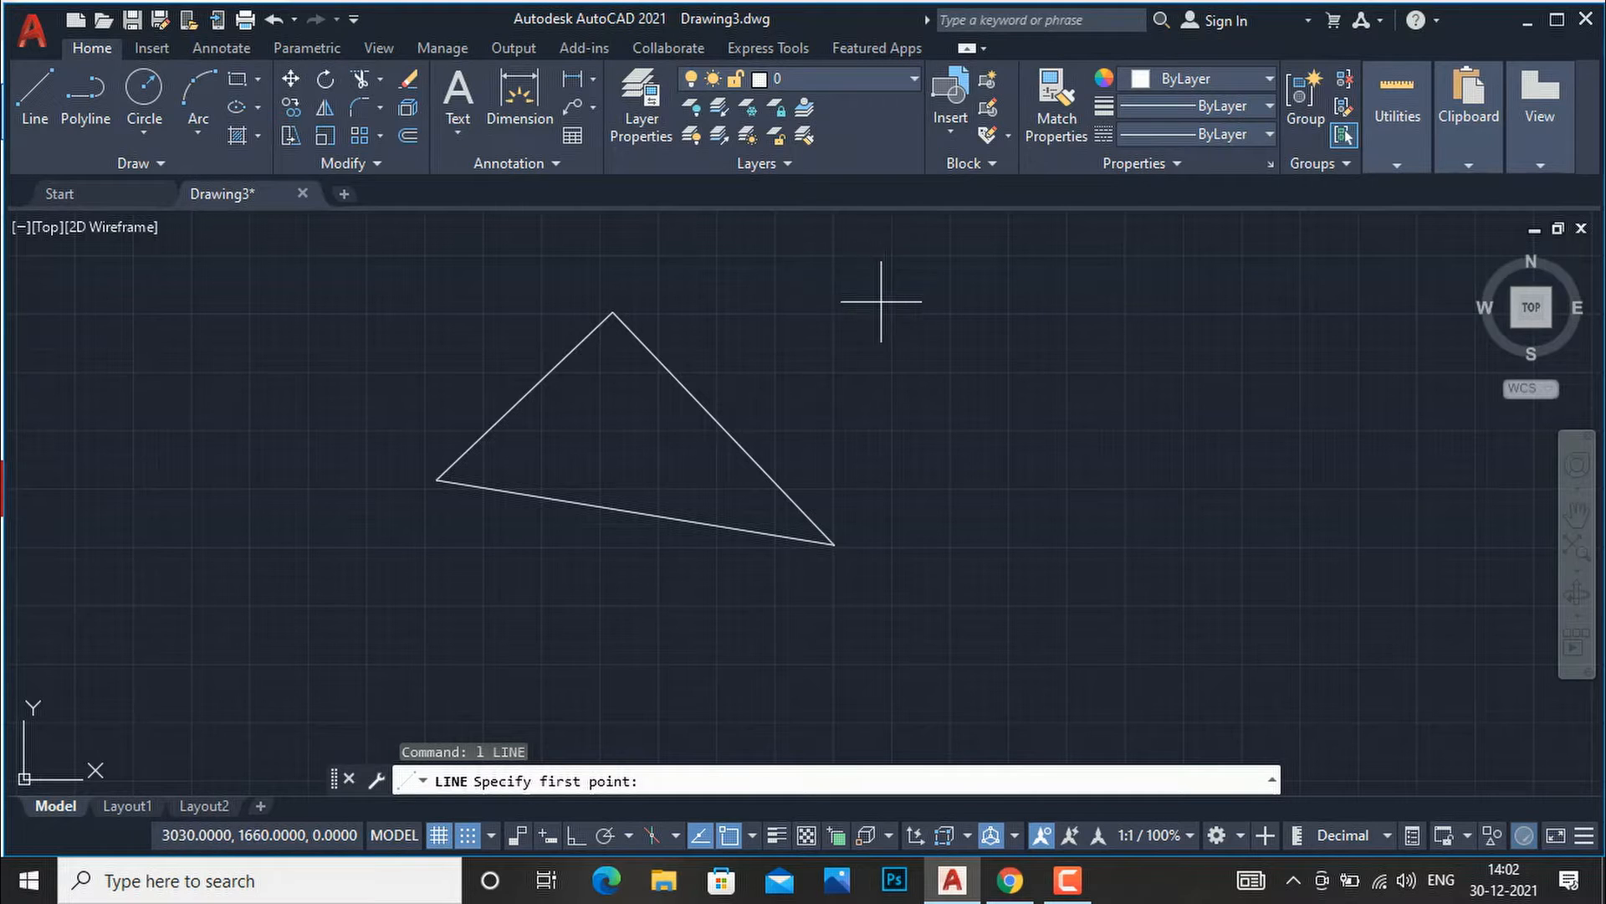
click(812, 278)
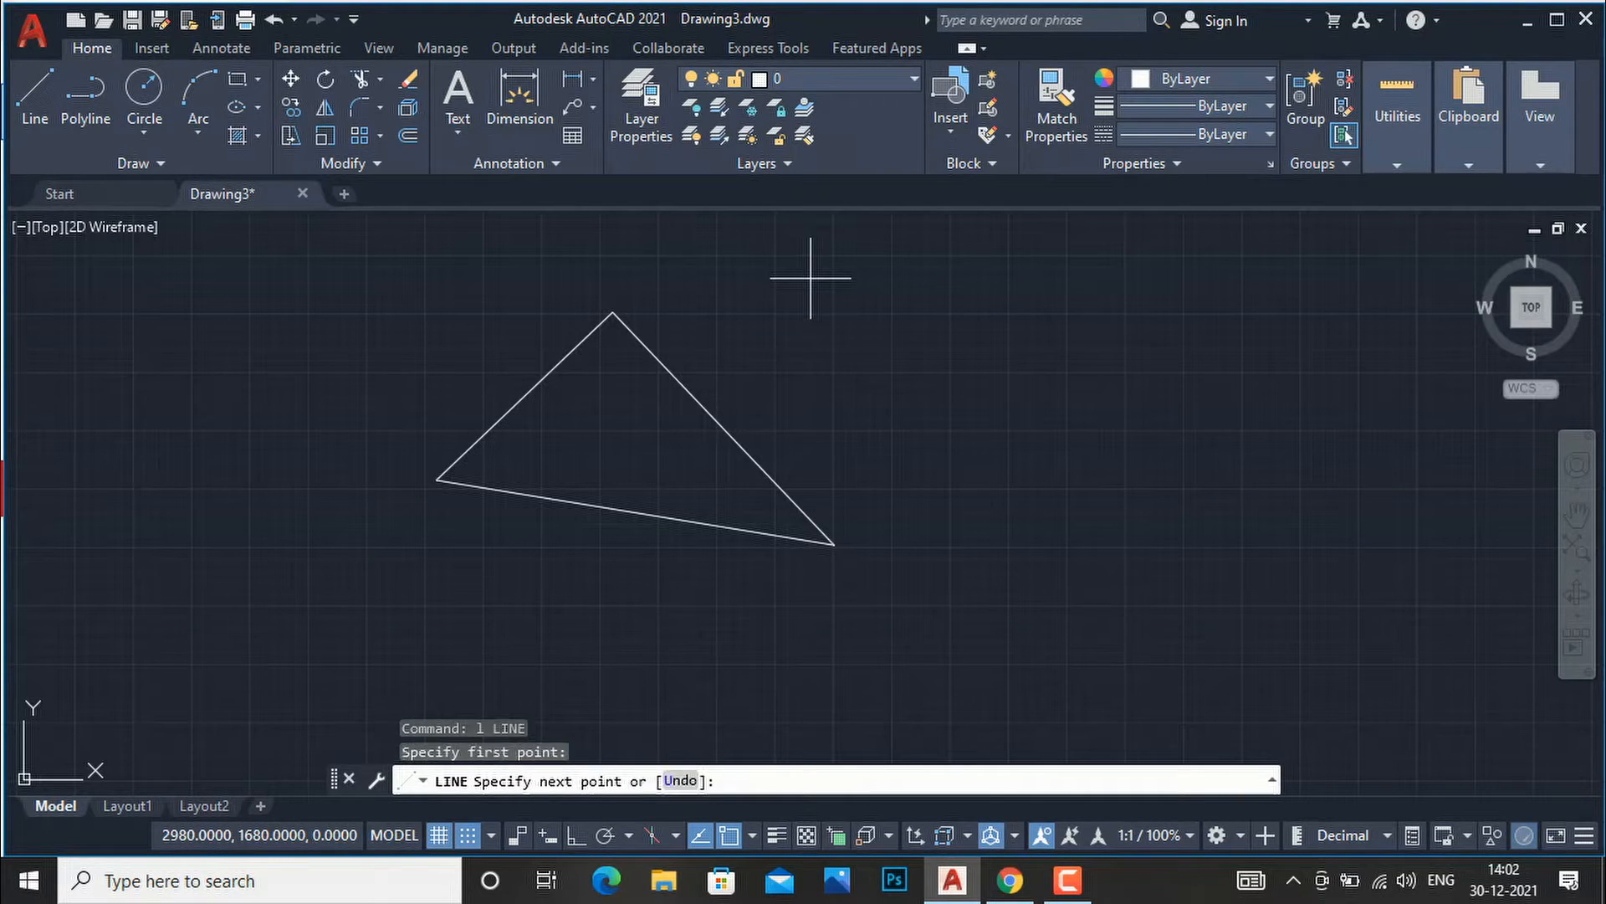
click(1265, 255)
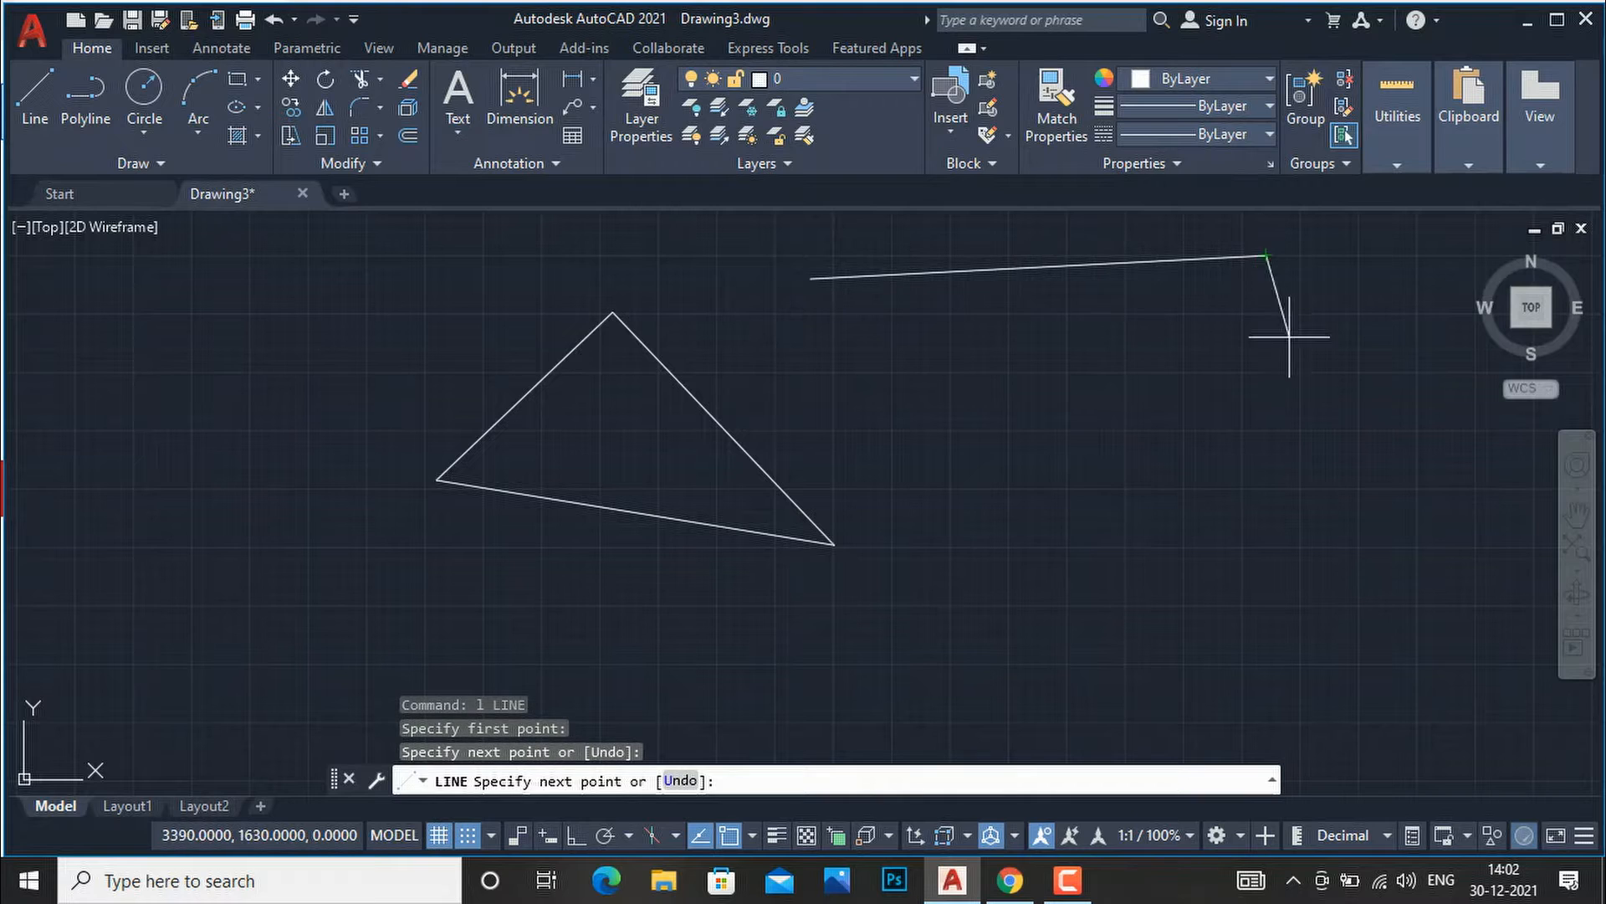
click(1137, 534)
scroll(836, 305, up, 4)
scroll(831, 441, down, 2)
scroll(831, 442, up, 5)
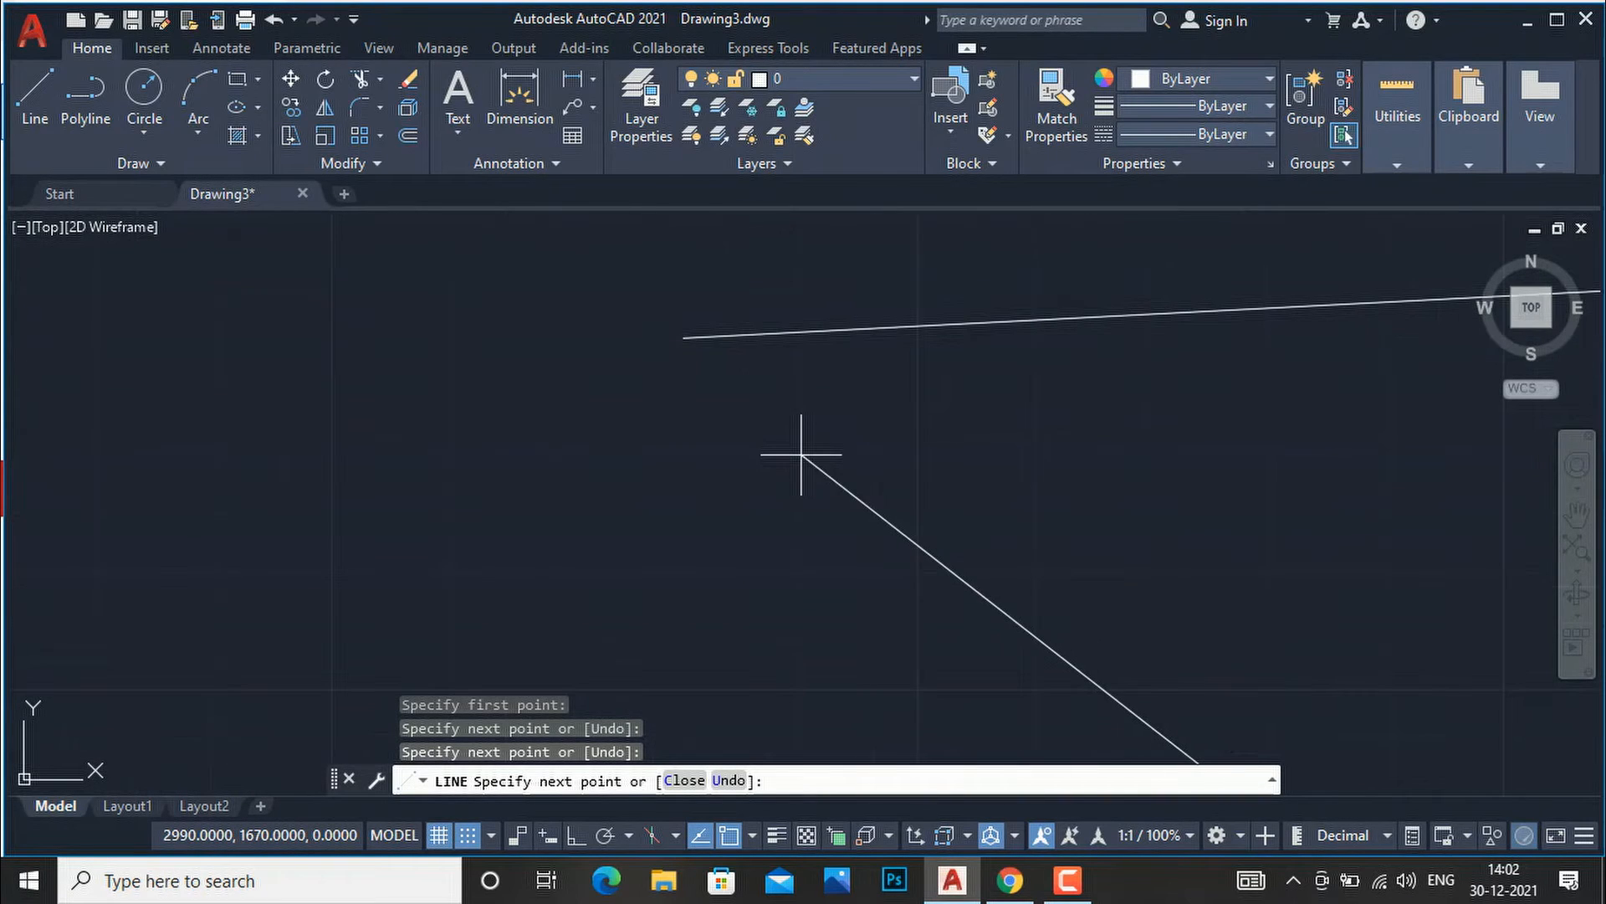
click(683, 337)
Step: Examine how the line cursor snaps to the grid around the second triangle's corners, and end the Line command
scroll(351, 431, down, 5)
scroll(1046, 377, up, 4)
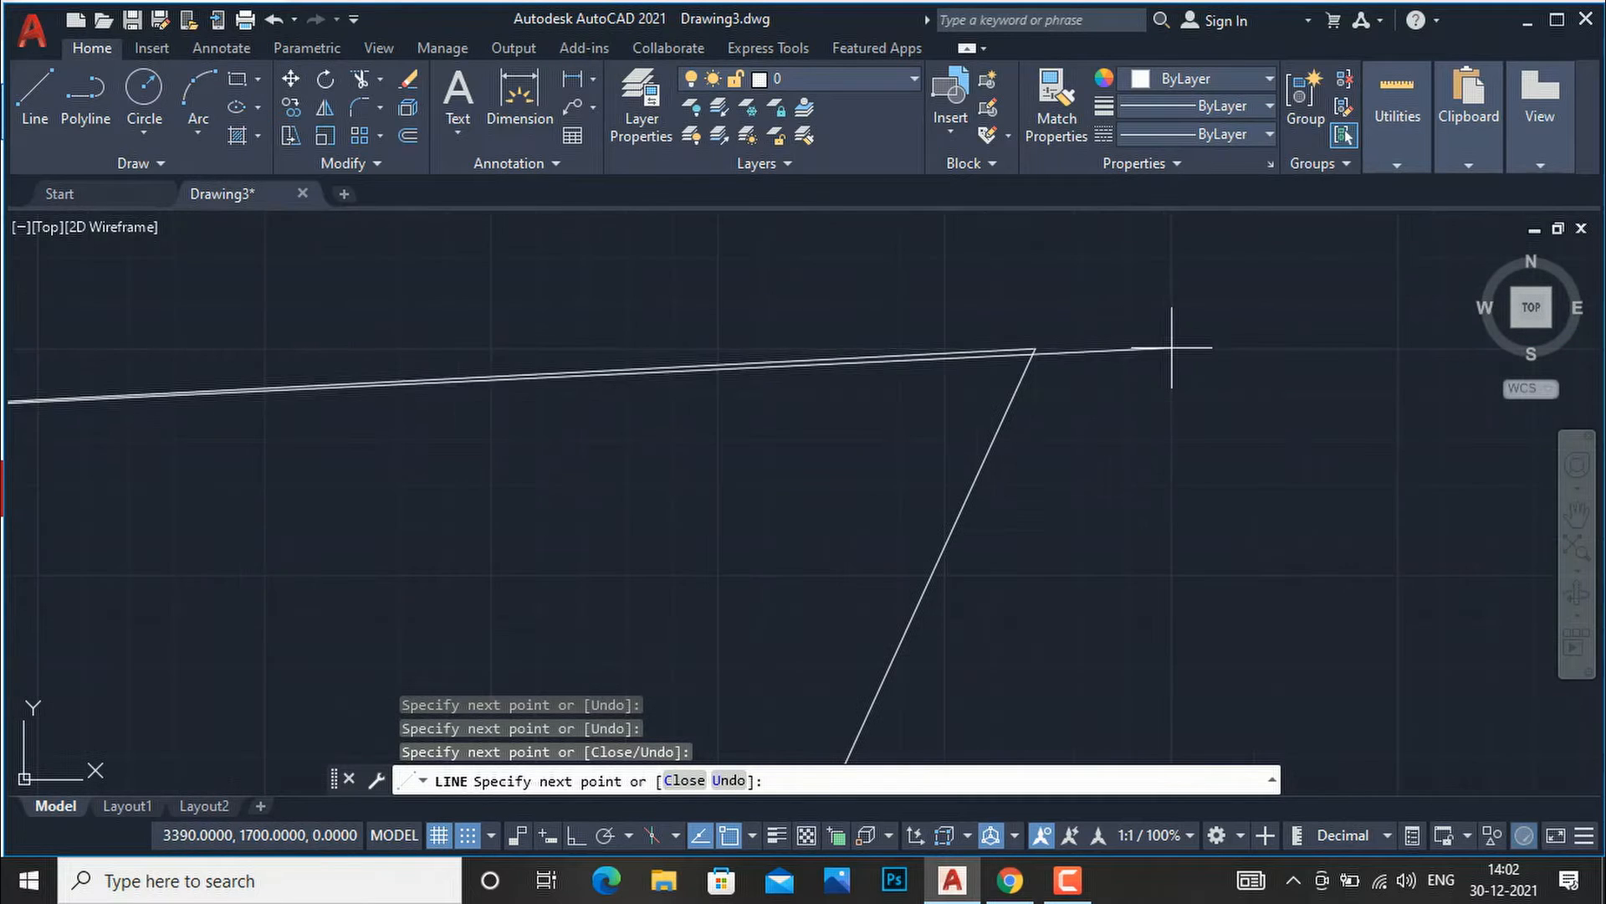
middle_drag(1049, 307, 1073, 303)
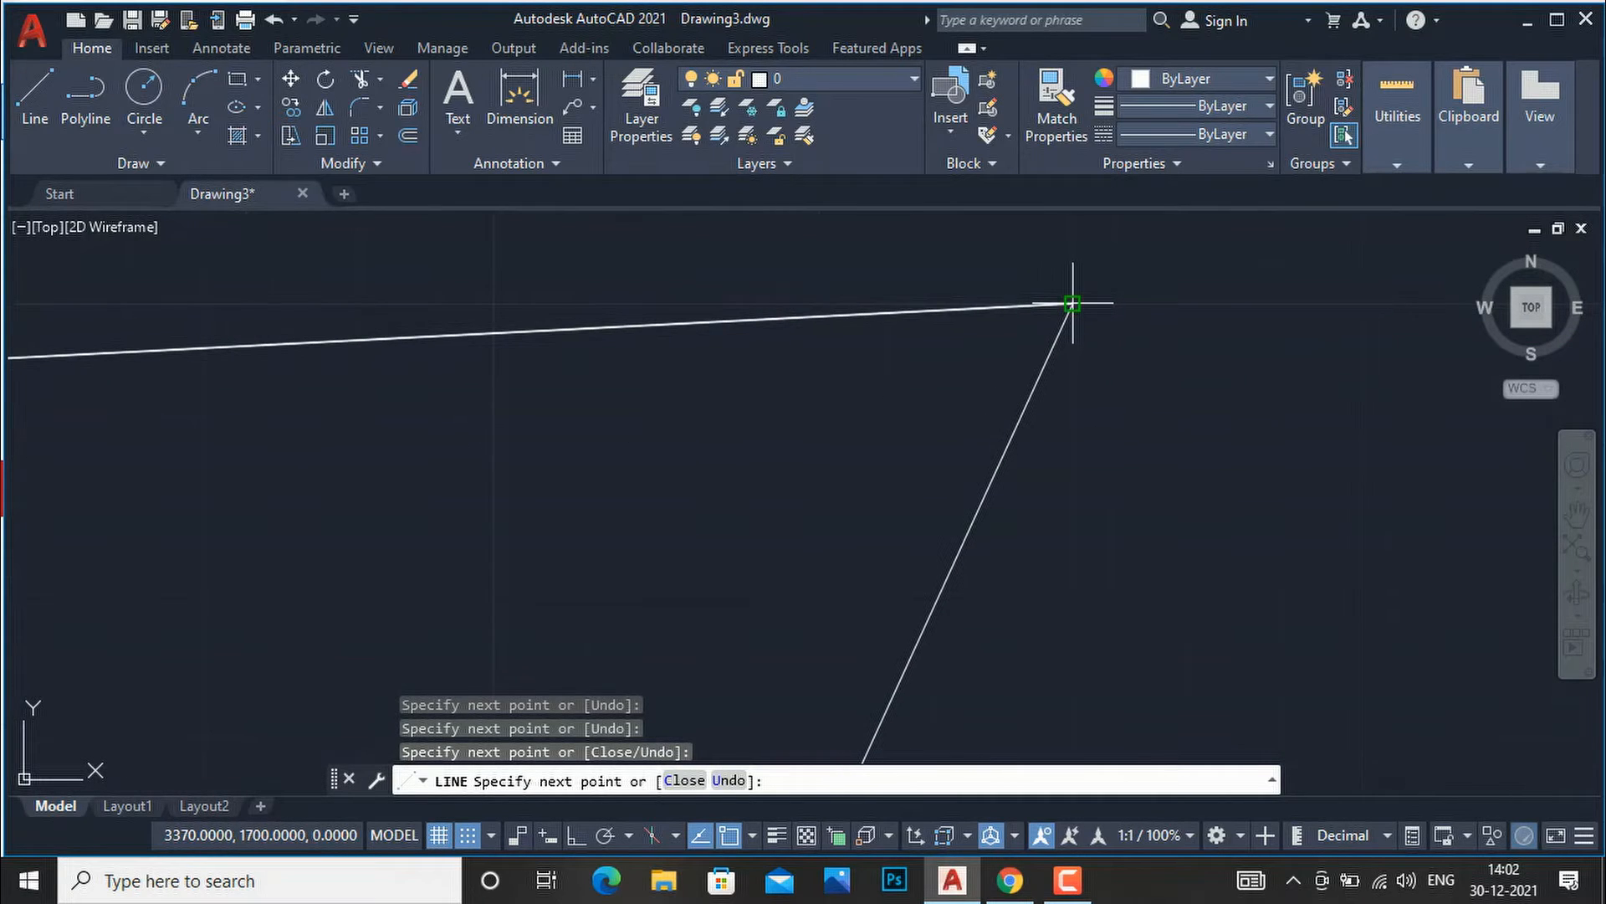
scroll(996, 339, down, 3)
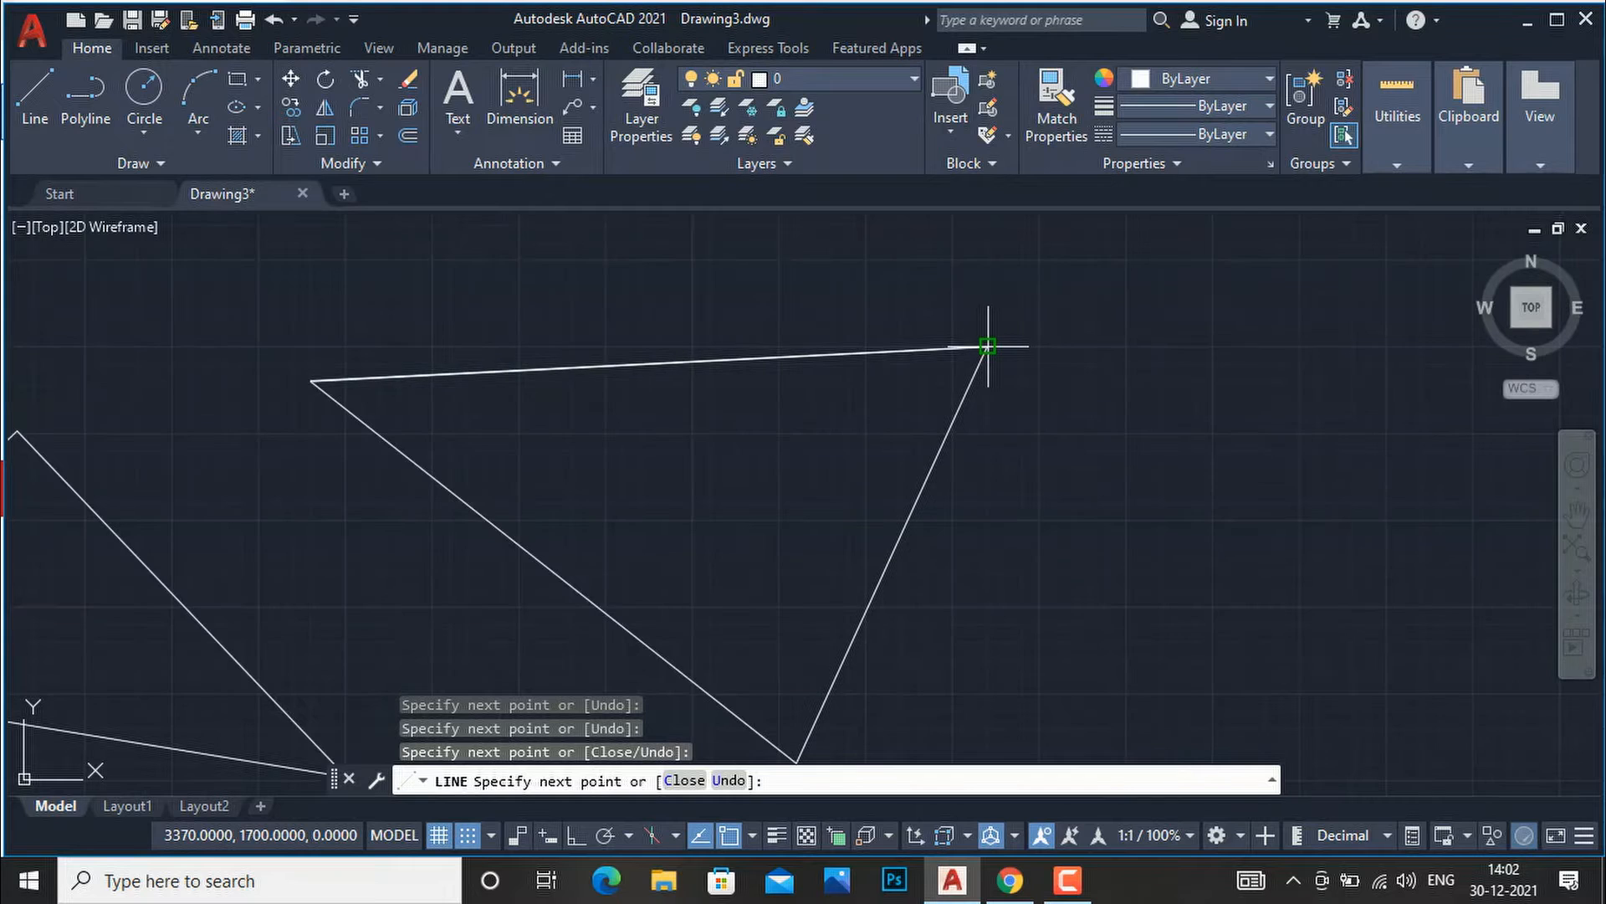
scroll(854, 448, down, 5)
scroll(836, 546, up, 8)
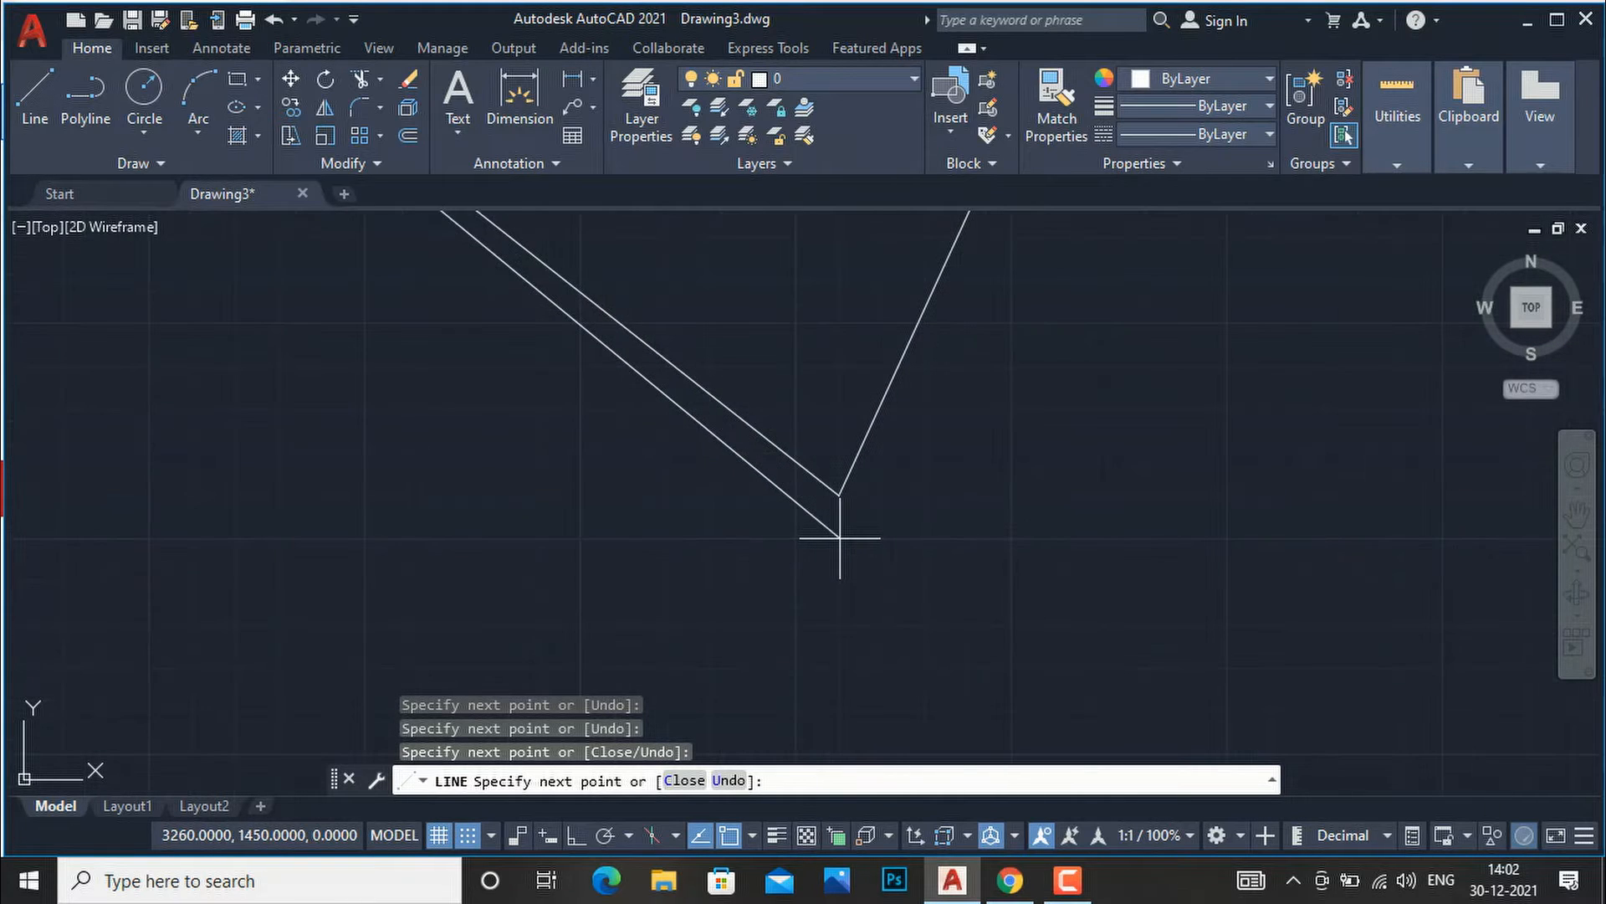
scroll(840, 538, up, 8)
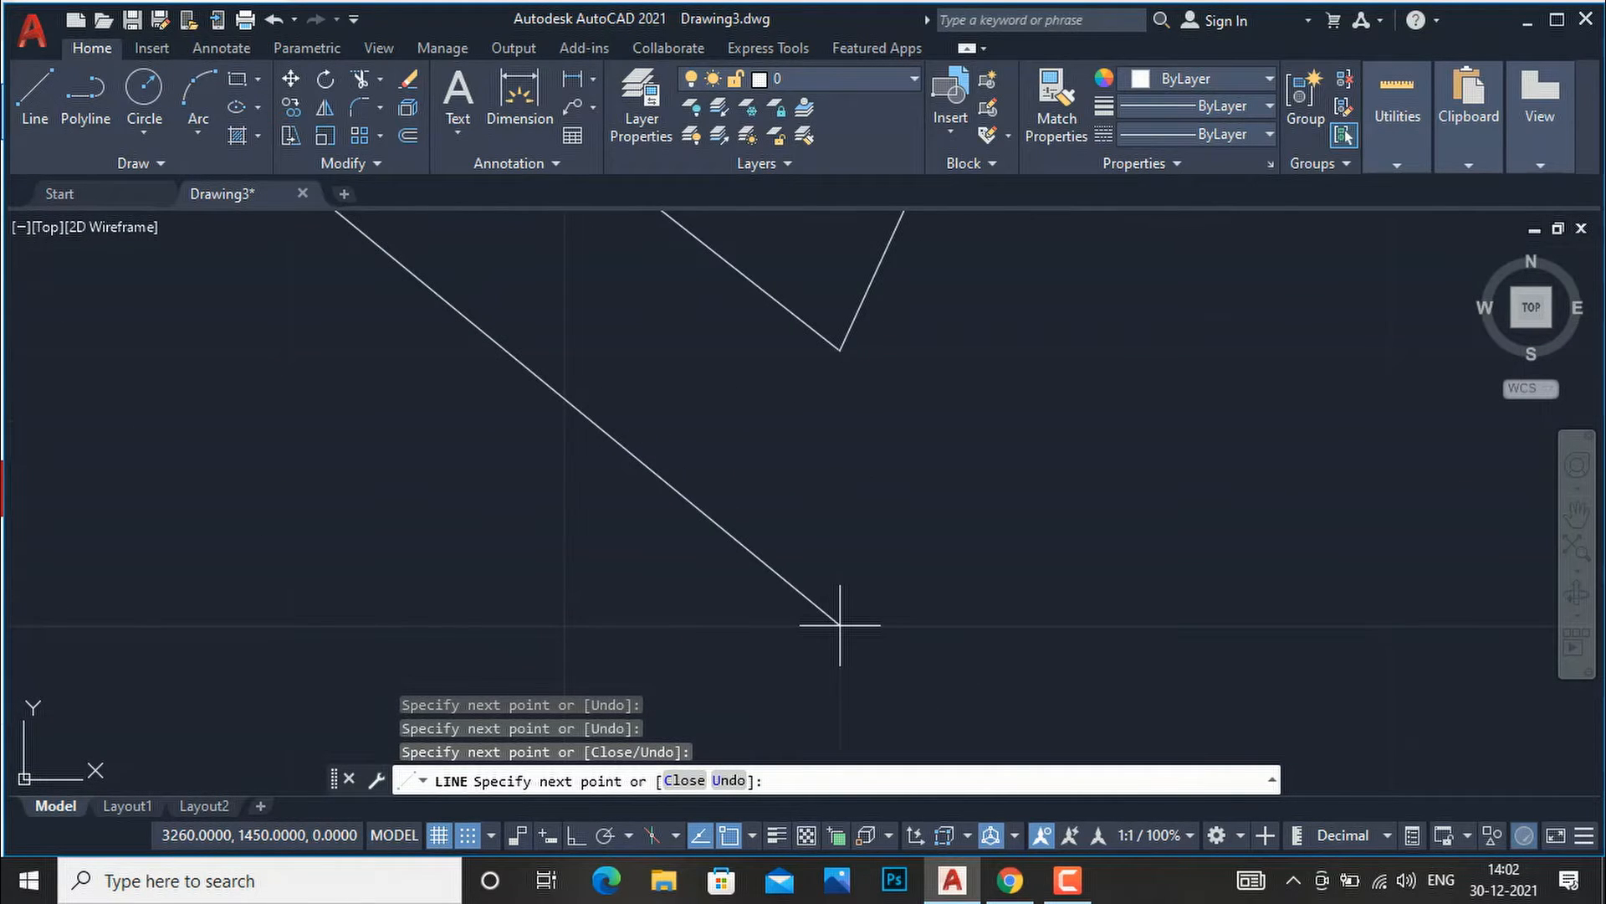
key(Escape)
key(Escape)
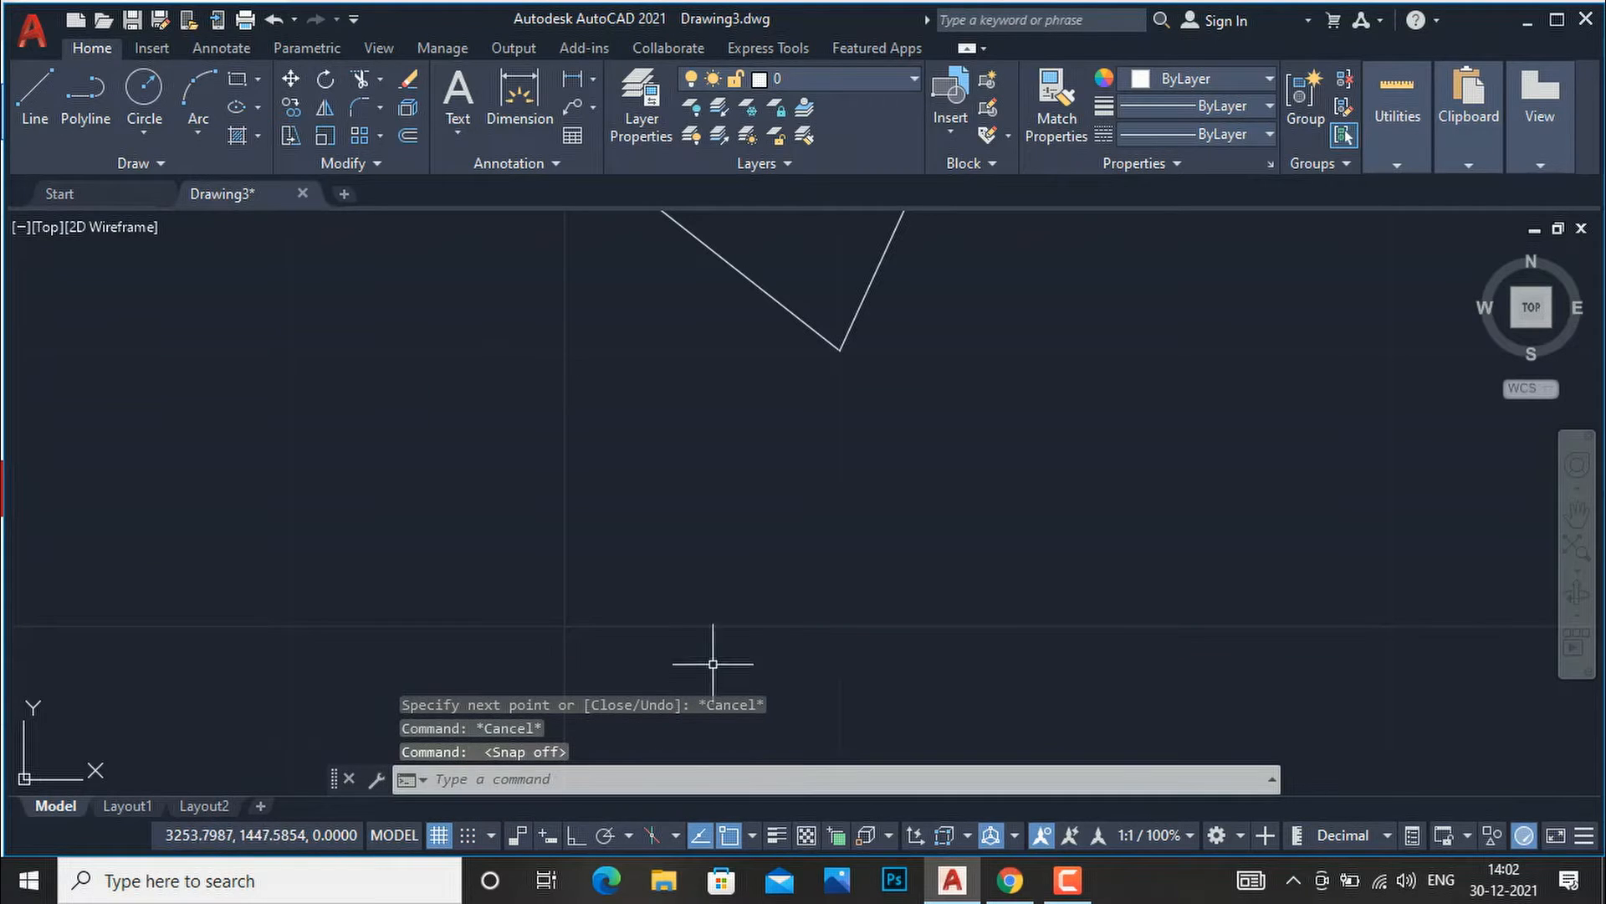
Step: With snap mode off, draw a closed four-sided shape with a horizontal base below the second triangle's lowest corner
text(l)
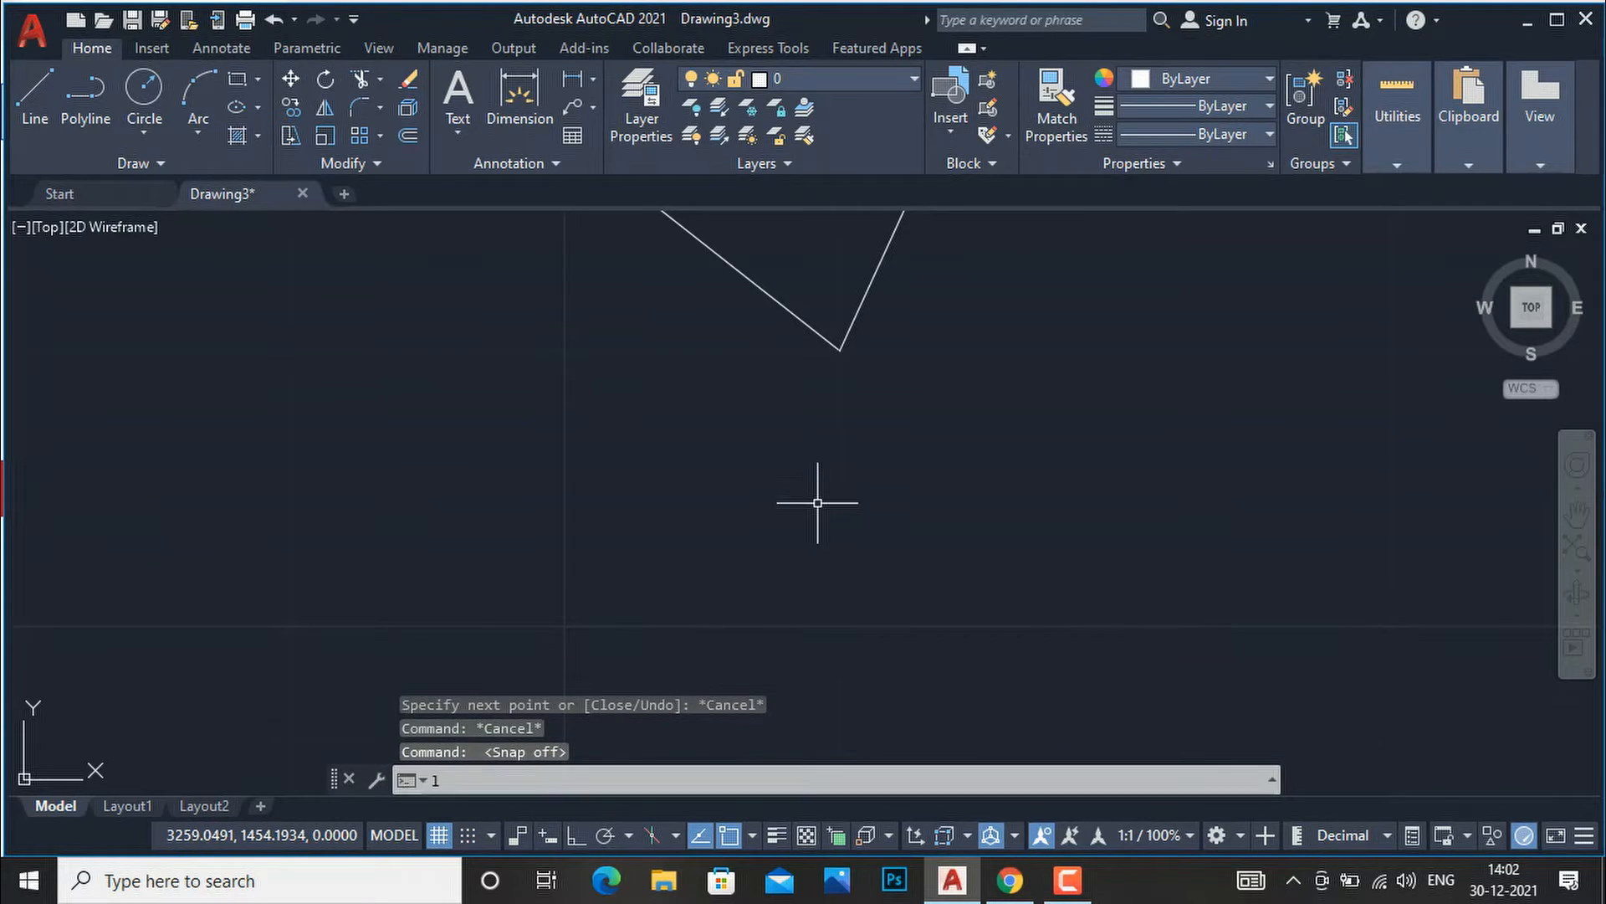
key(Return)
click(394, 352)
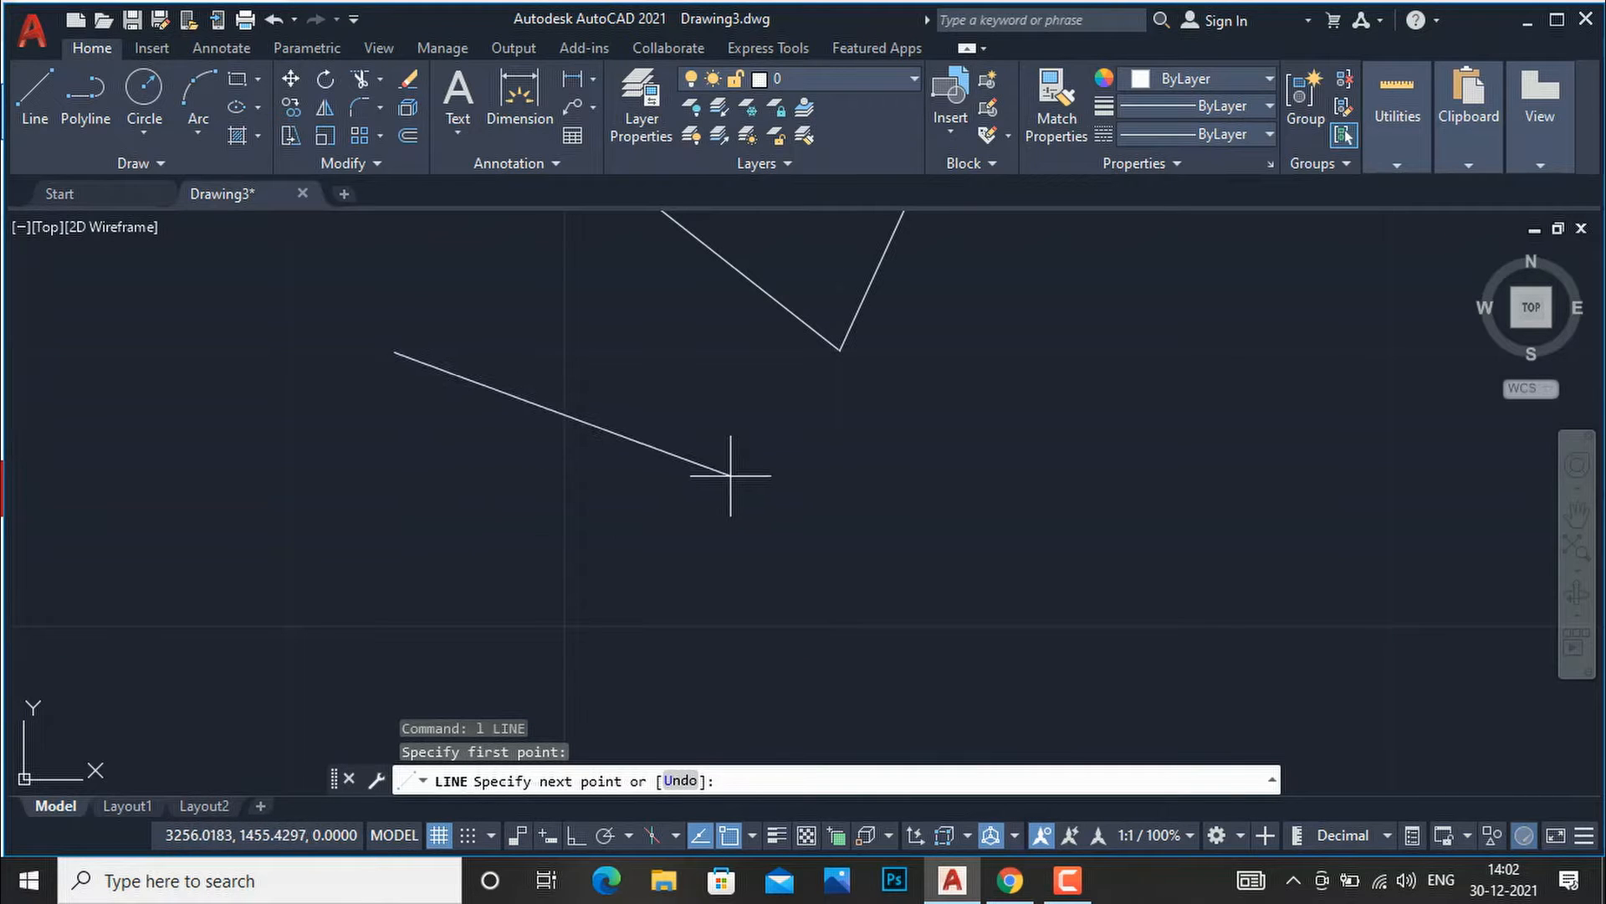
click(753, 437)
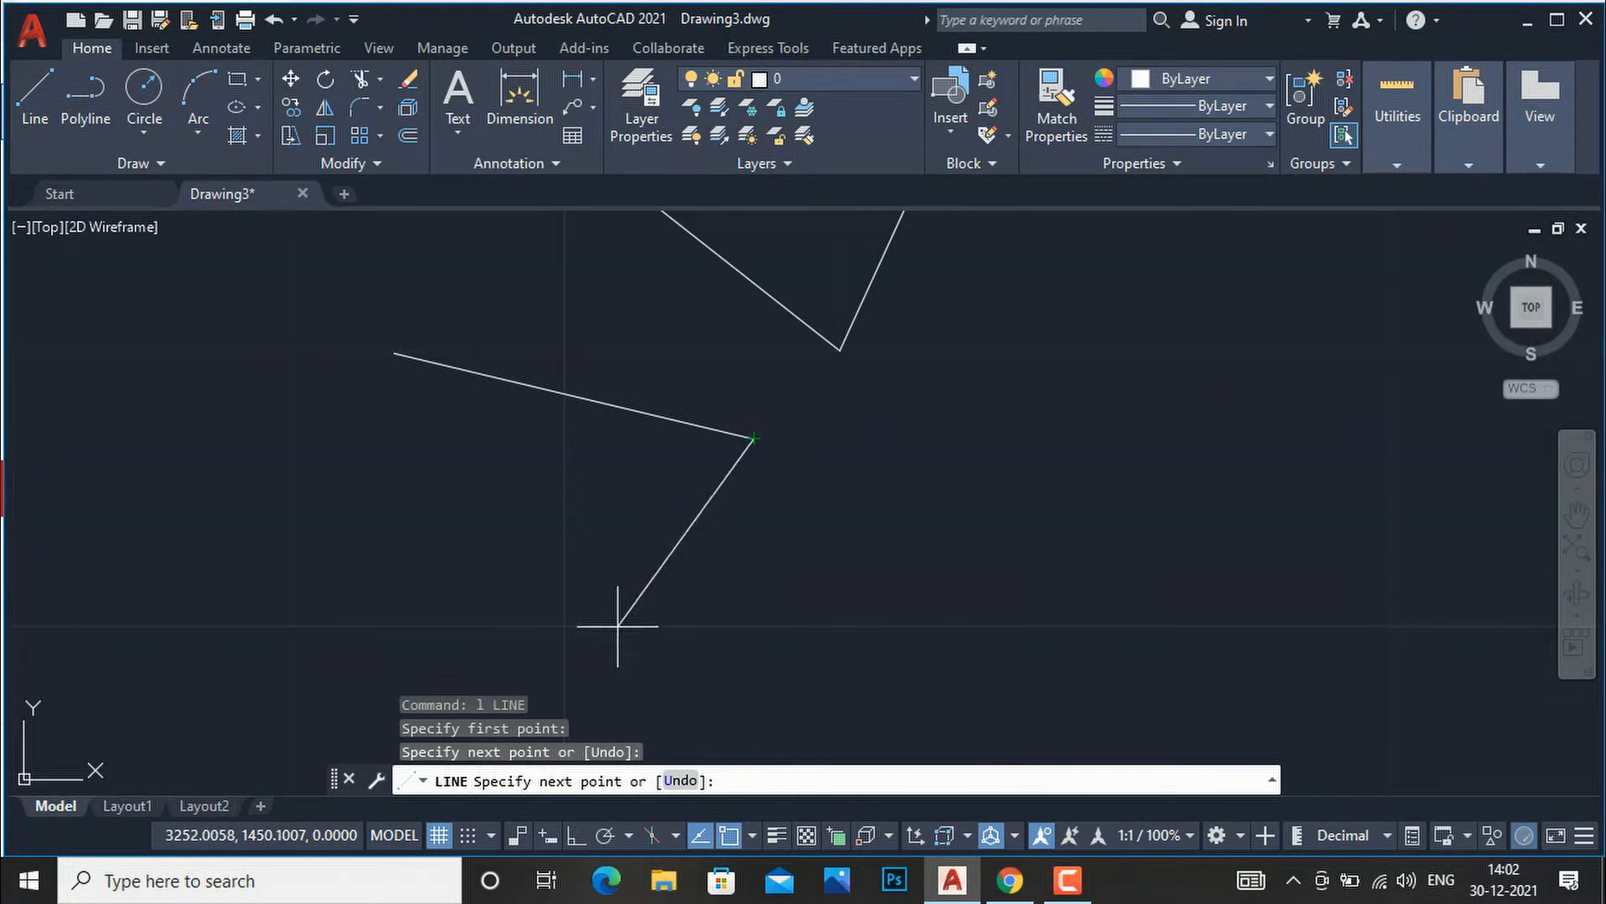
click(659, 674)
click(372, 674)
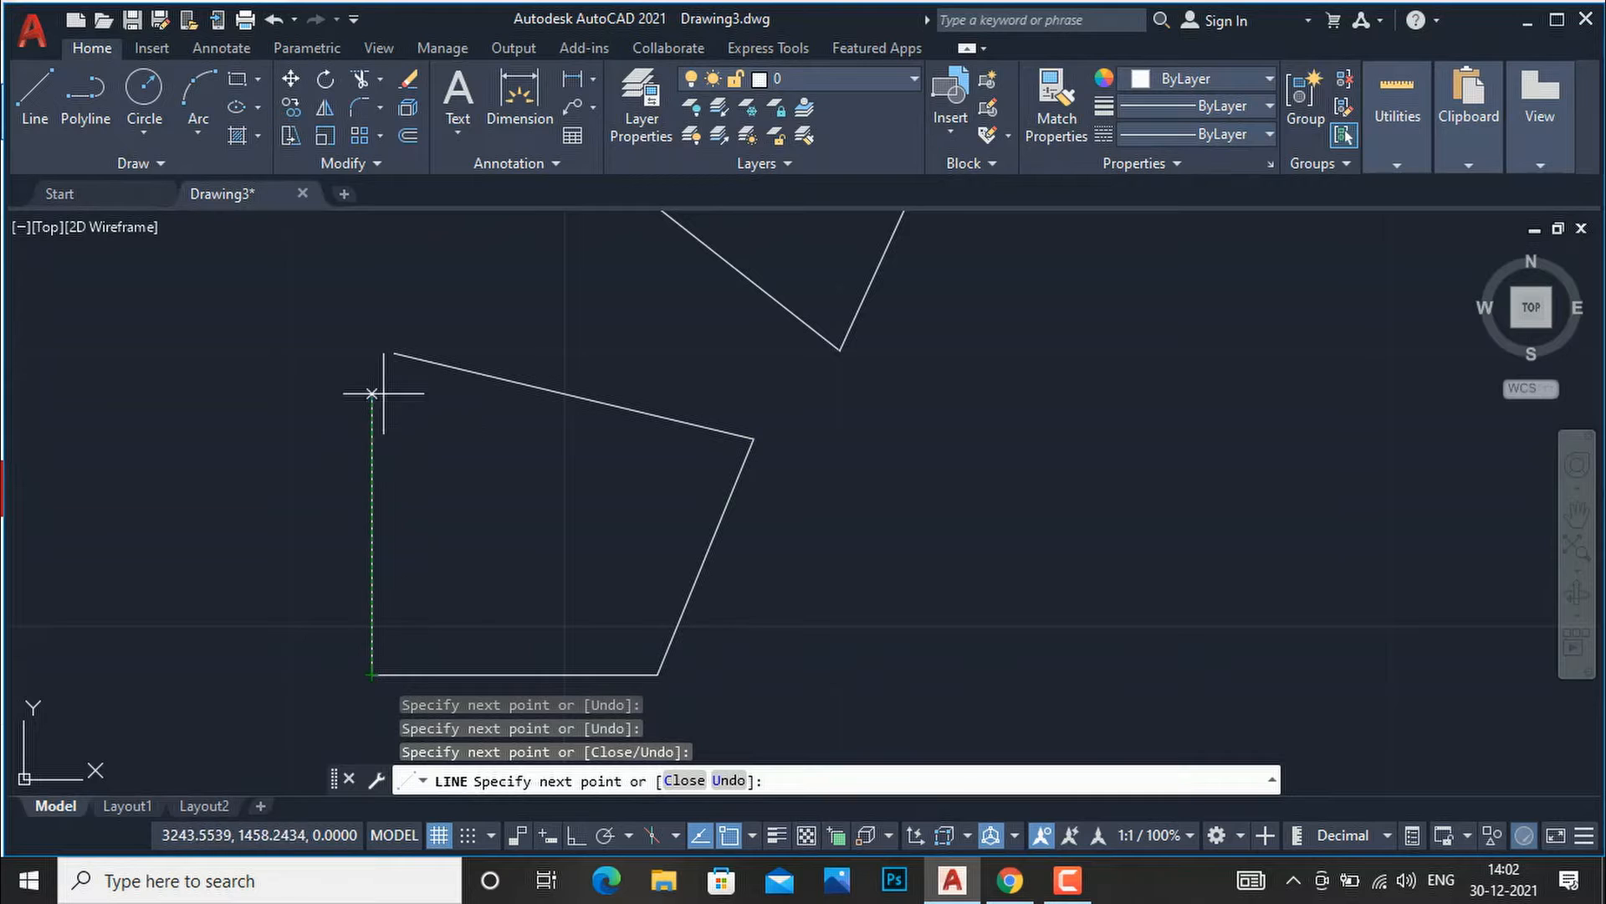
click(394, 353)
key(Escape)
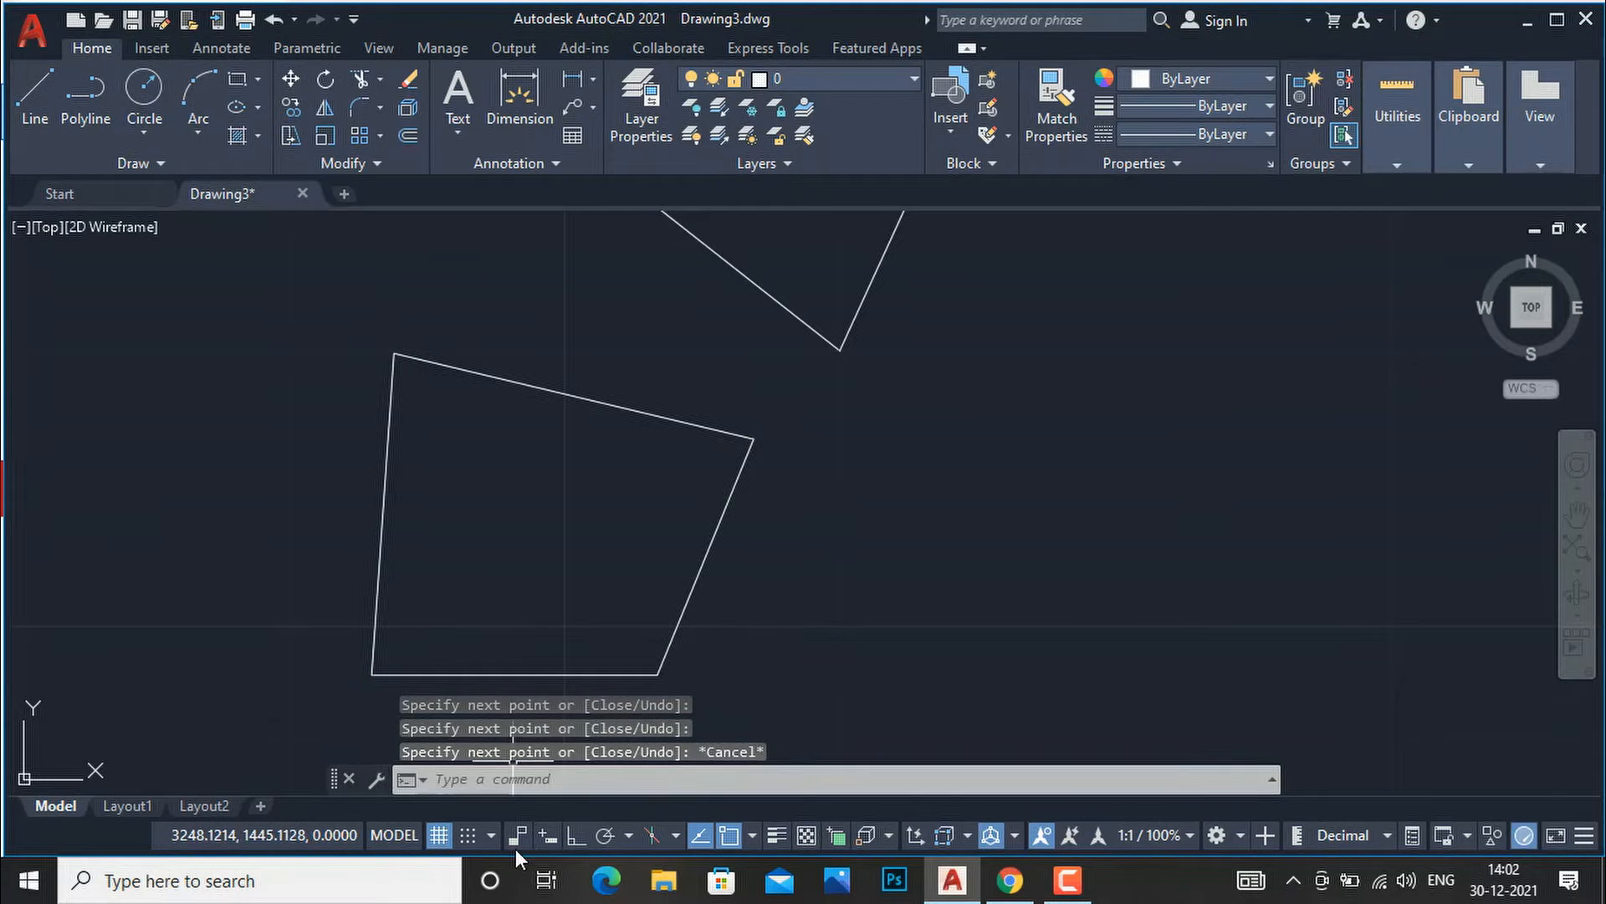
Step: Set the grid X and Y spacing to 50 and the equal snap X and Y spacing to 50
right_click(470, 835)
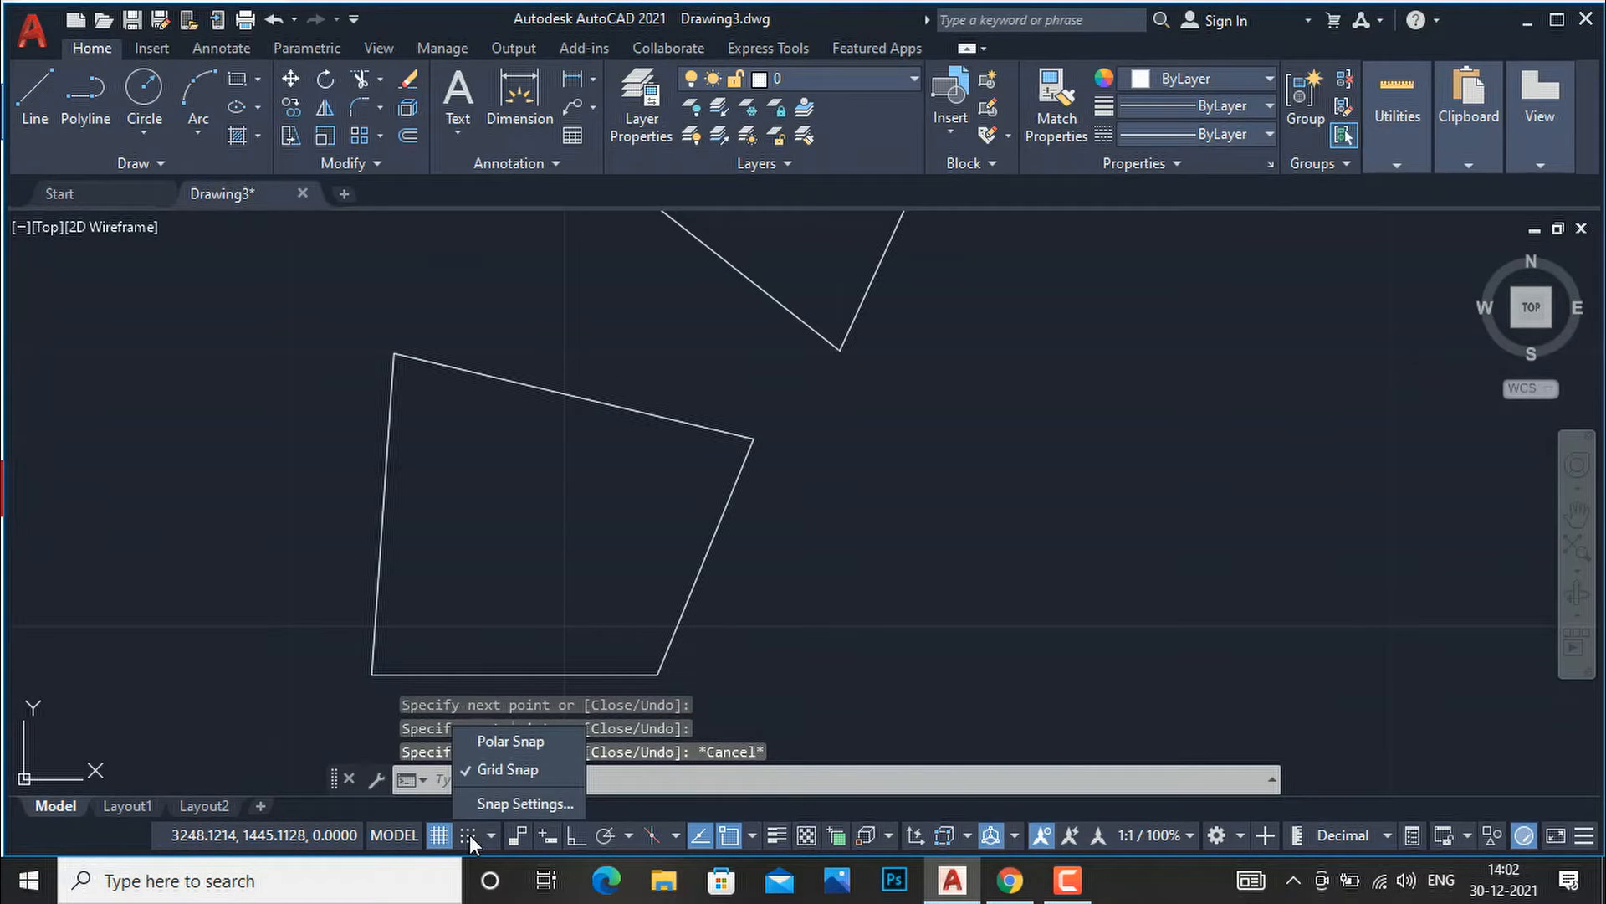
click(494, 805)
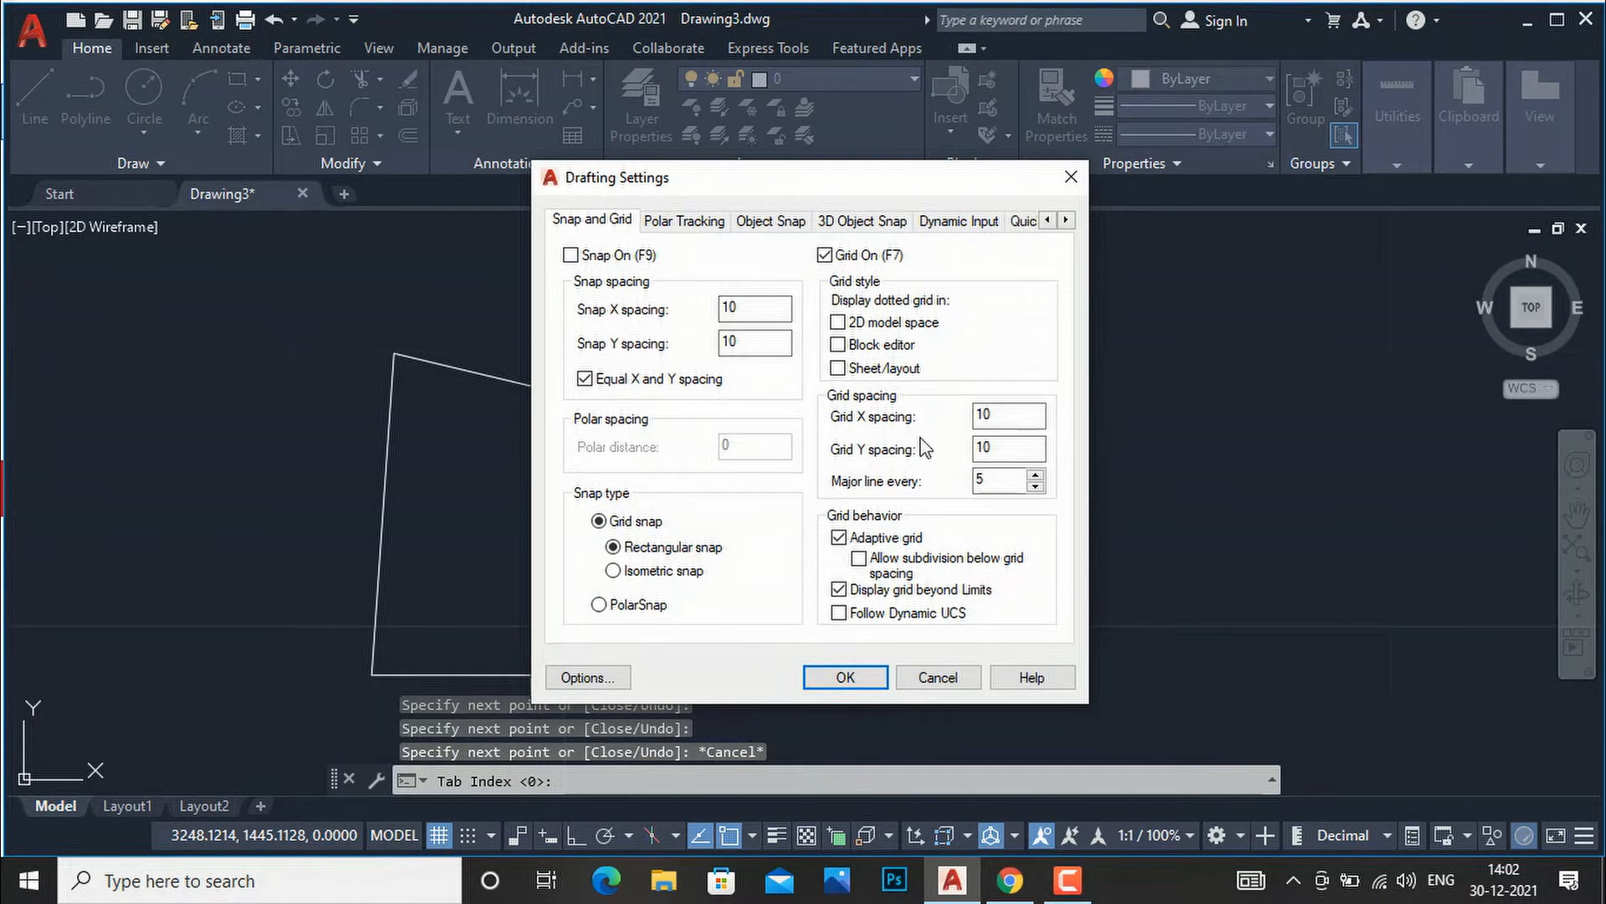
double_click(974, 417)
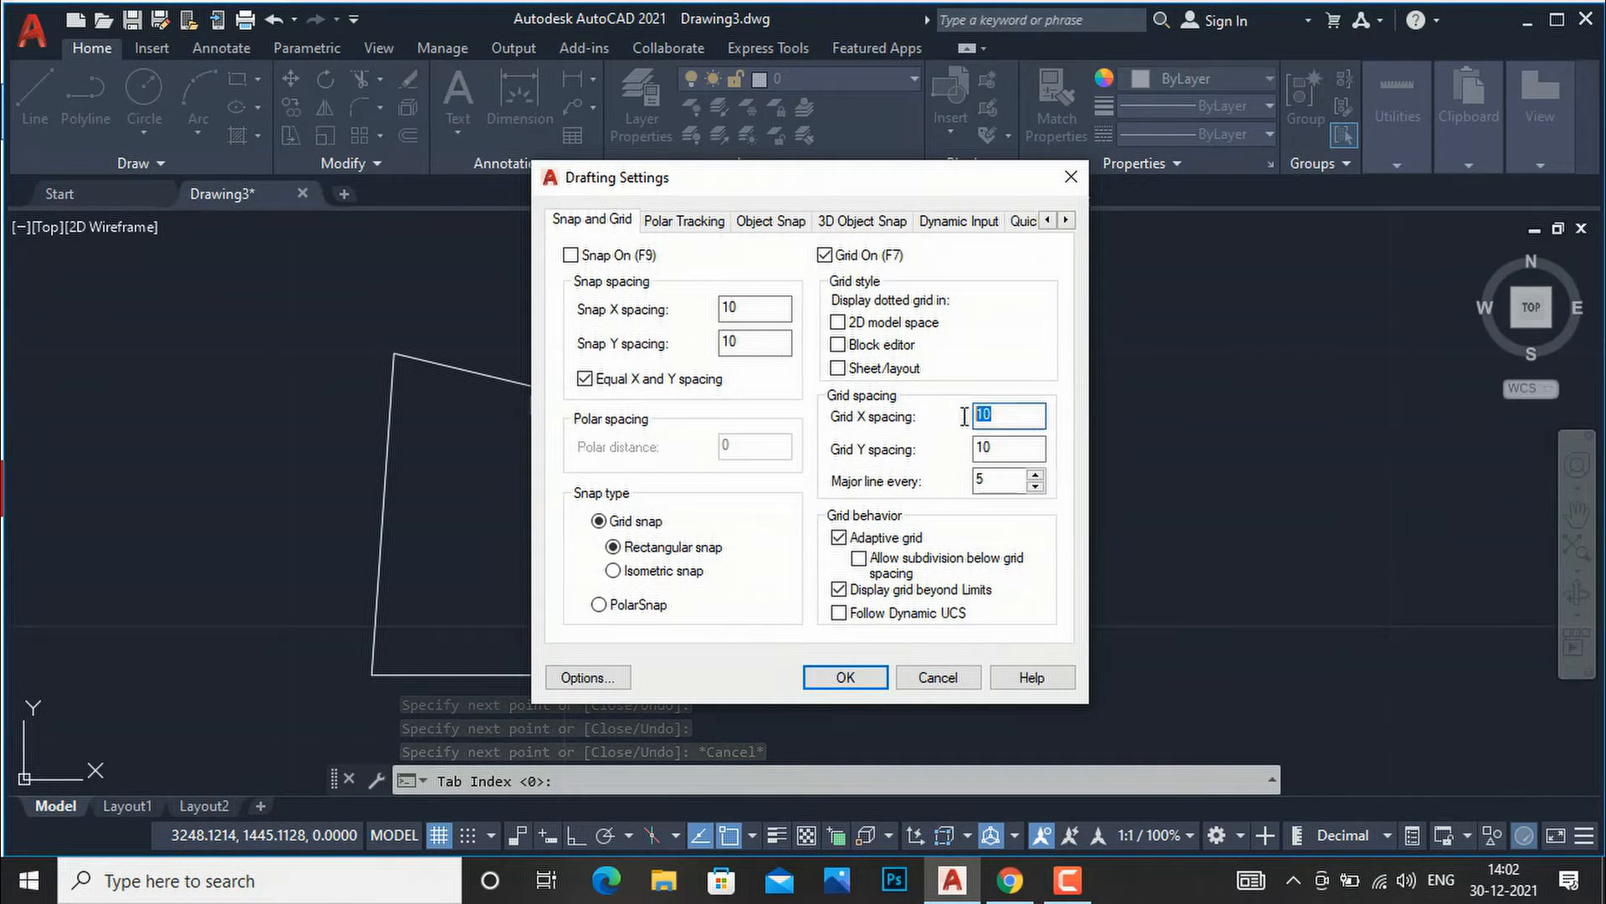
text(50)
key(Tab)
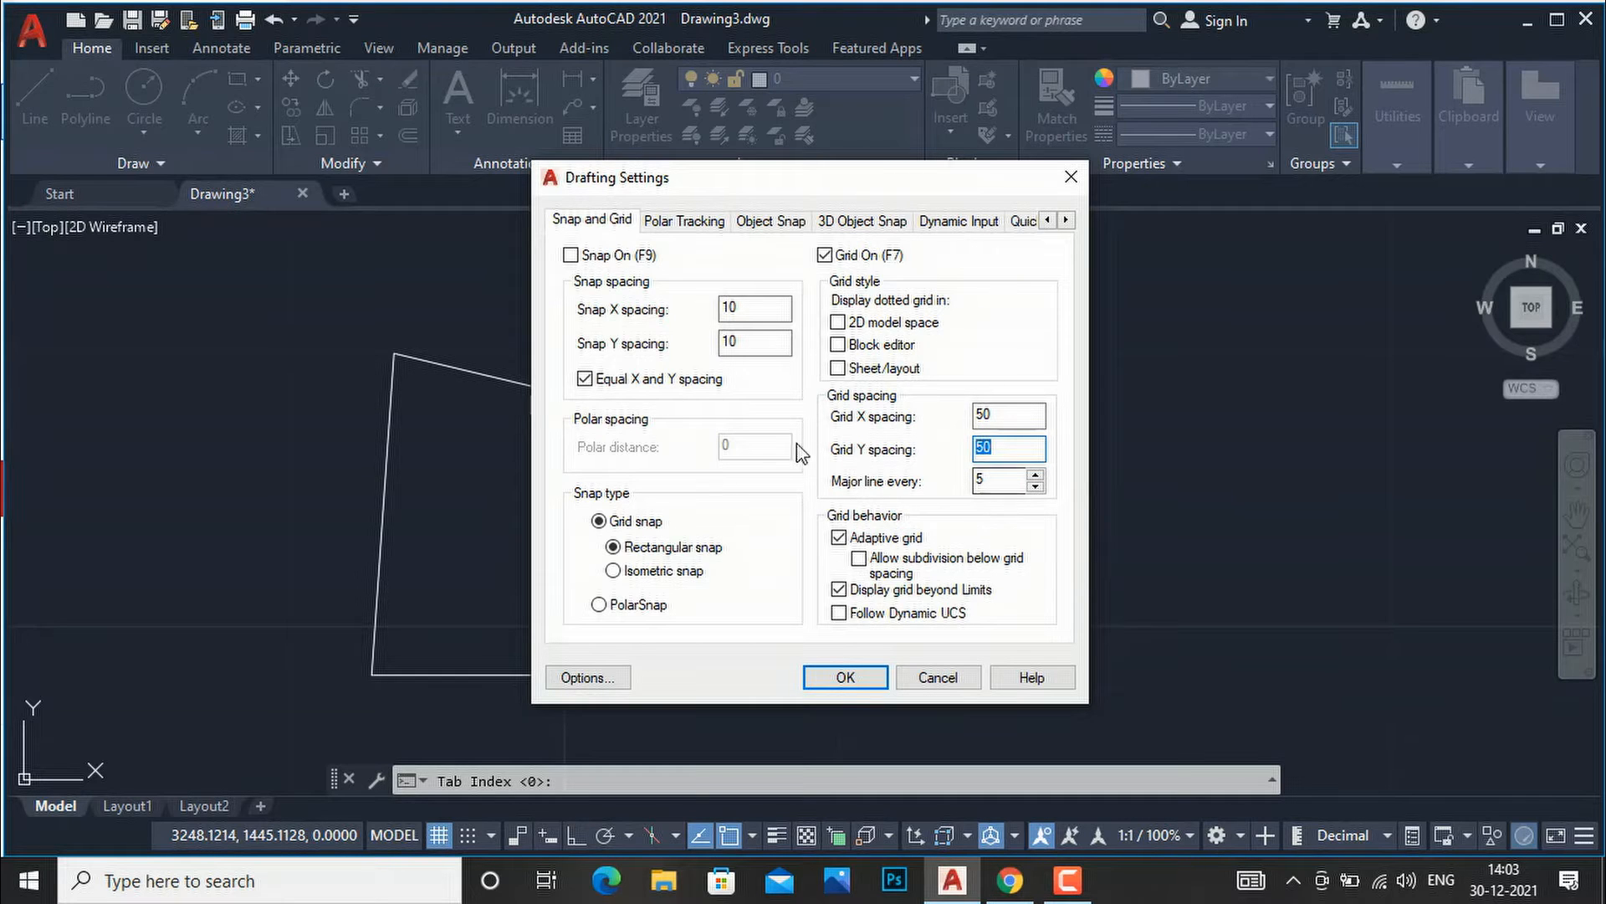
double_click(752, 316)
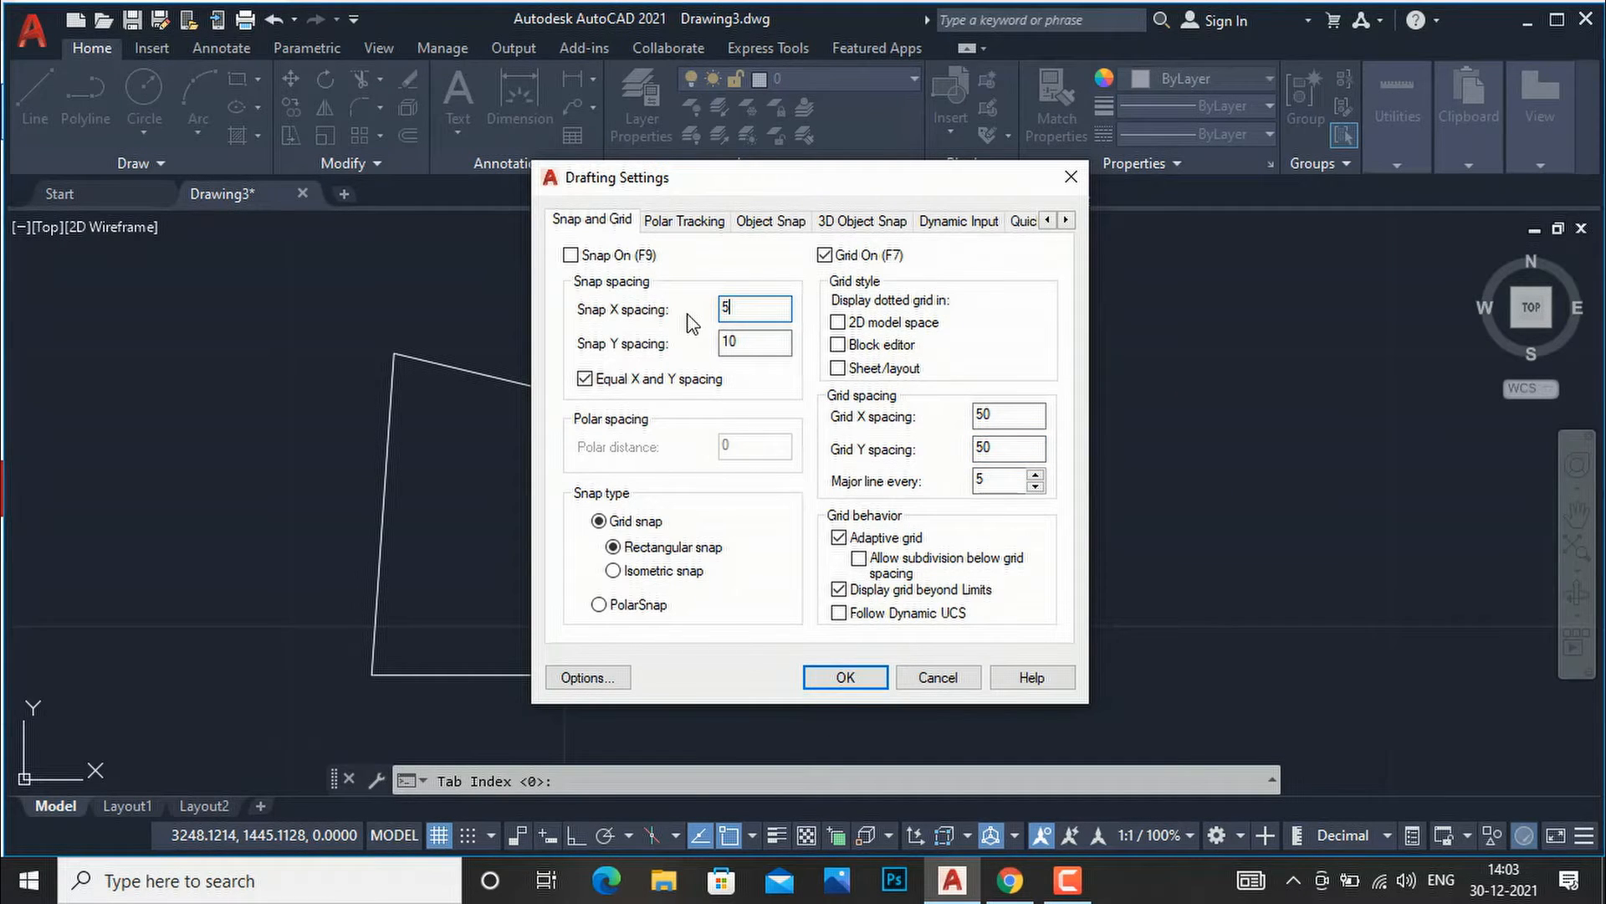
click(856, 677)
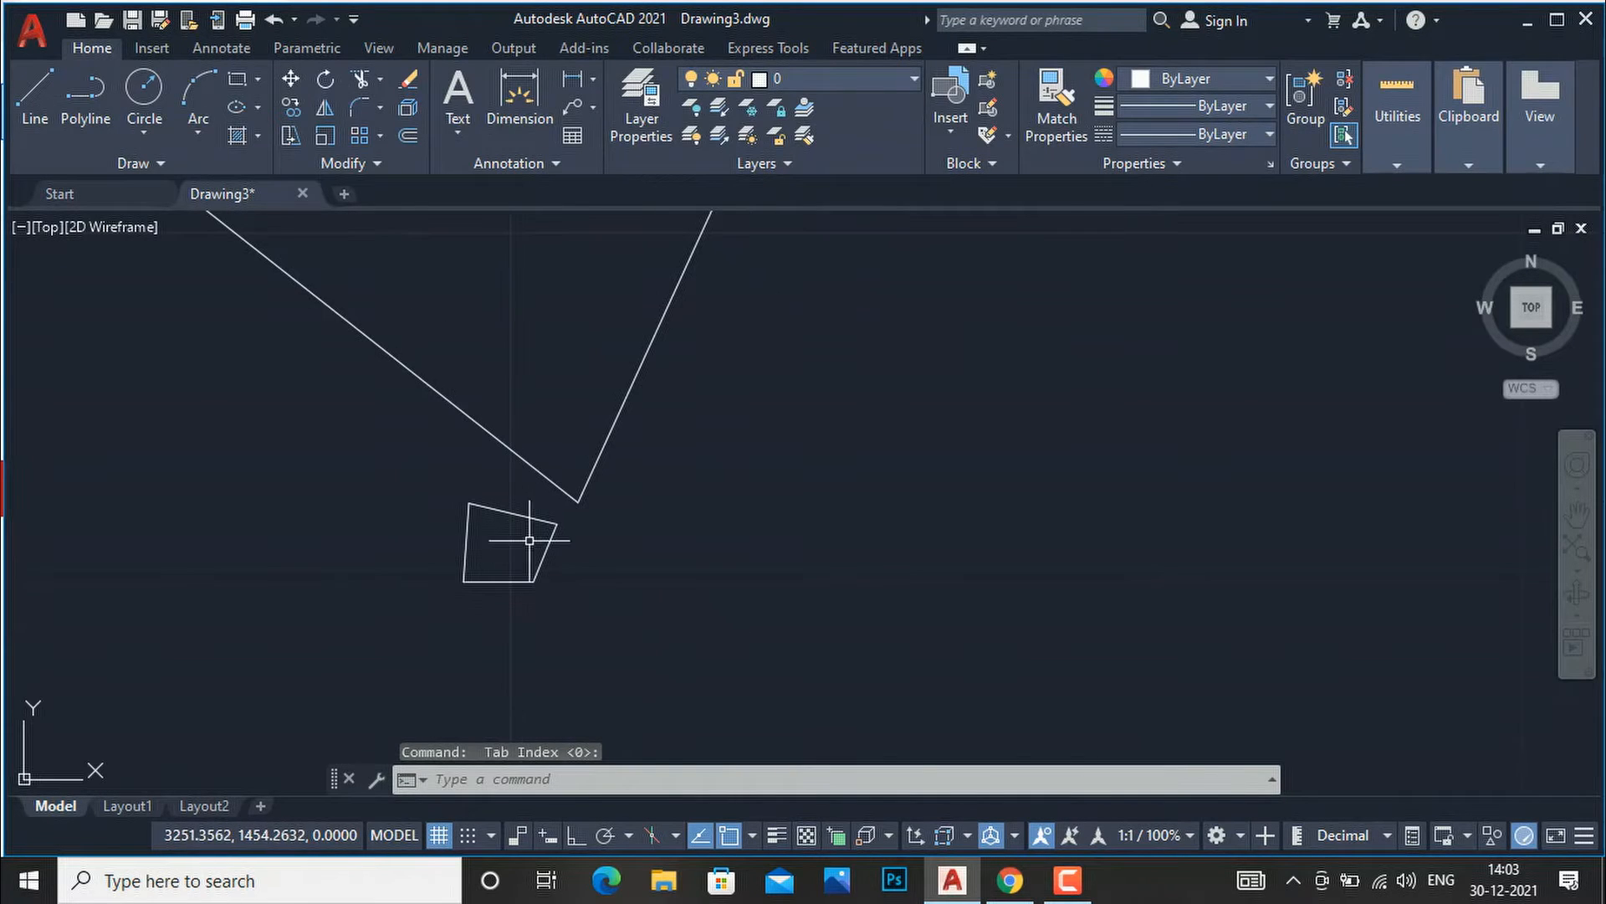
Step: Turn on snap mode and draw an open zigzag of eight lines beside the second triangle, starting at 3500,2000
scroll(696, 593, down, 5)
scroll(919, 430, up, 3)
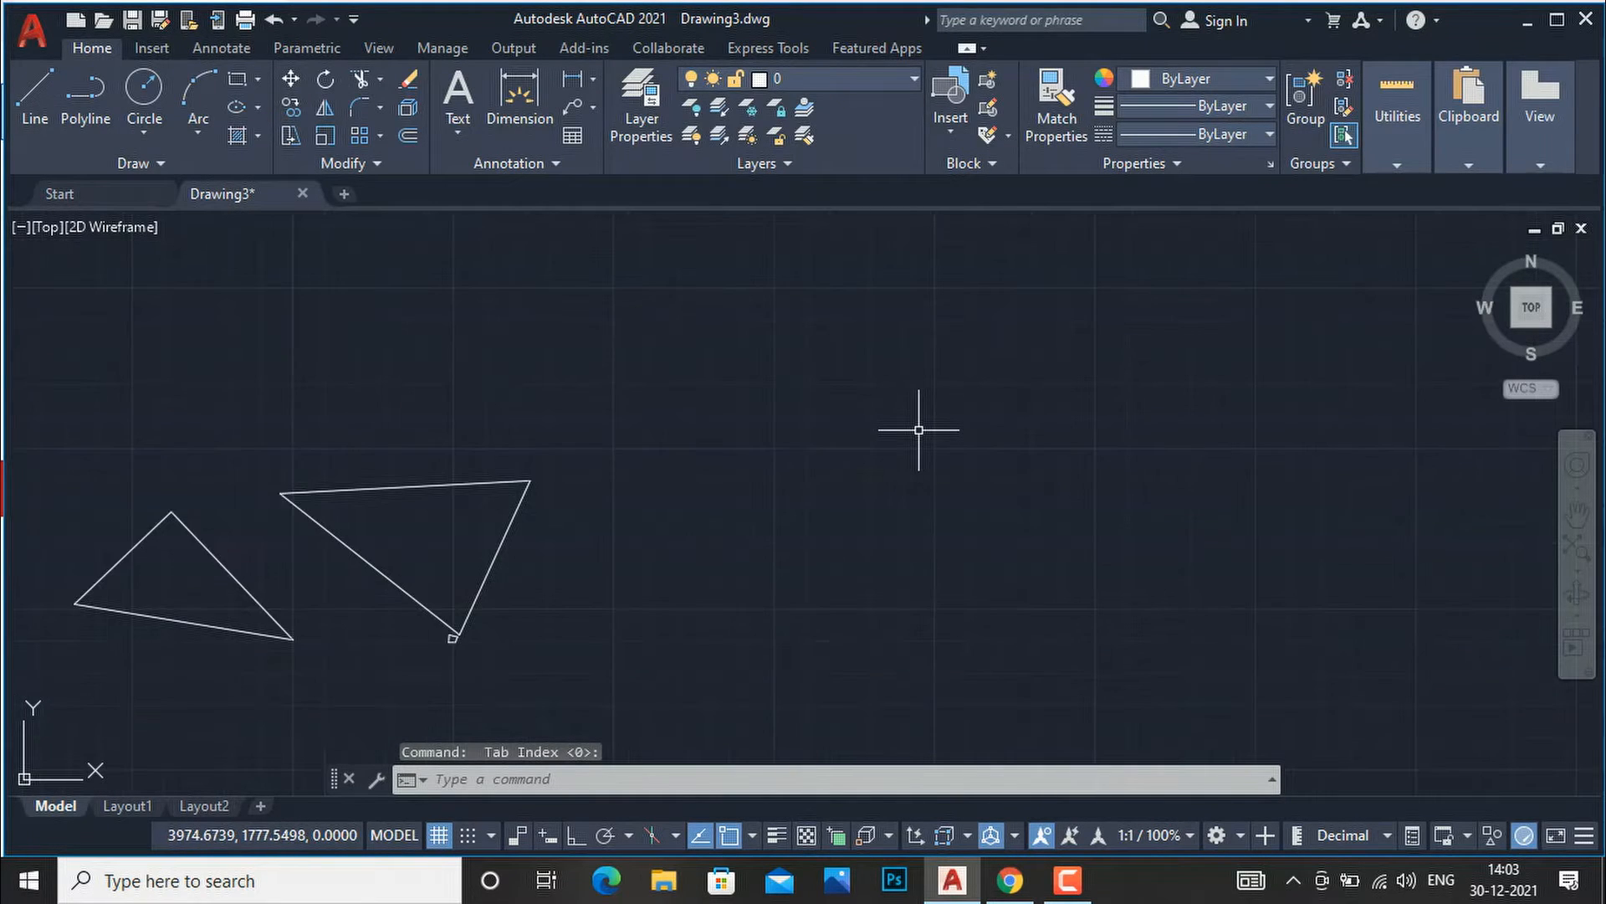
click(467, 833)
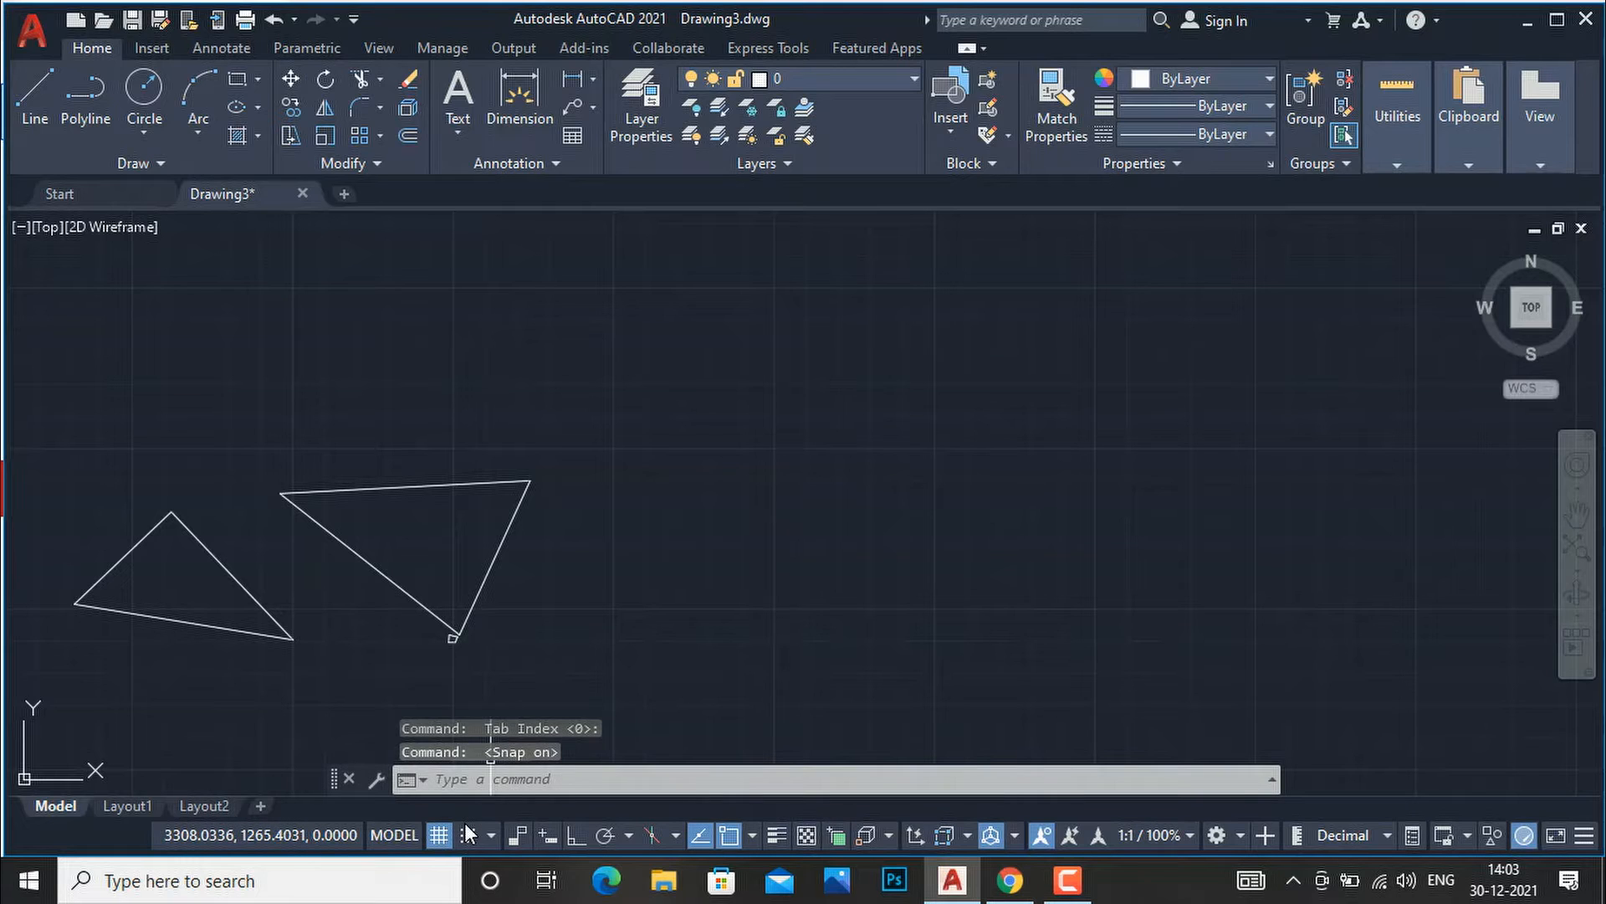
text(l)
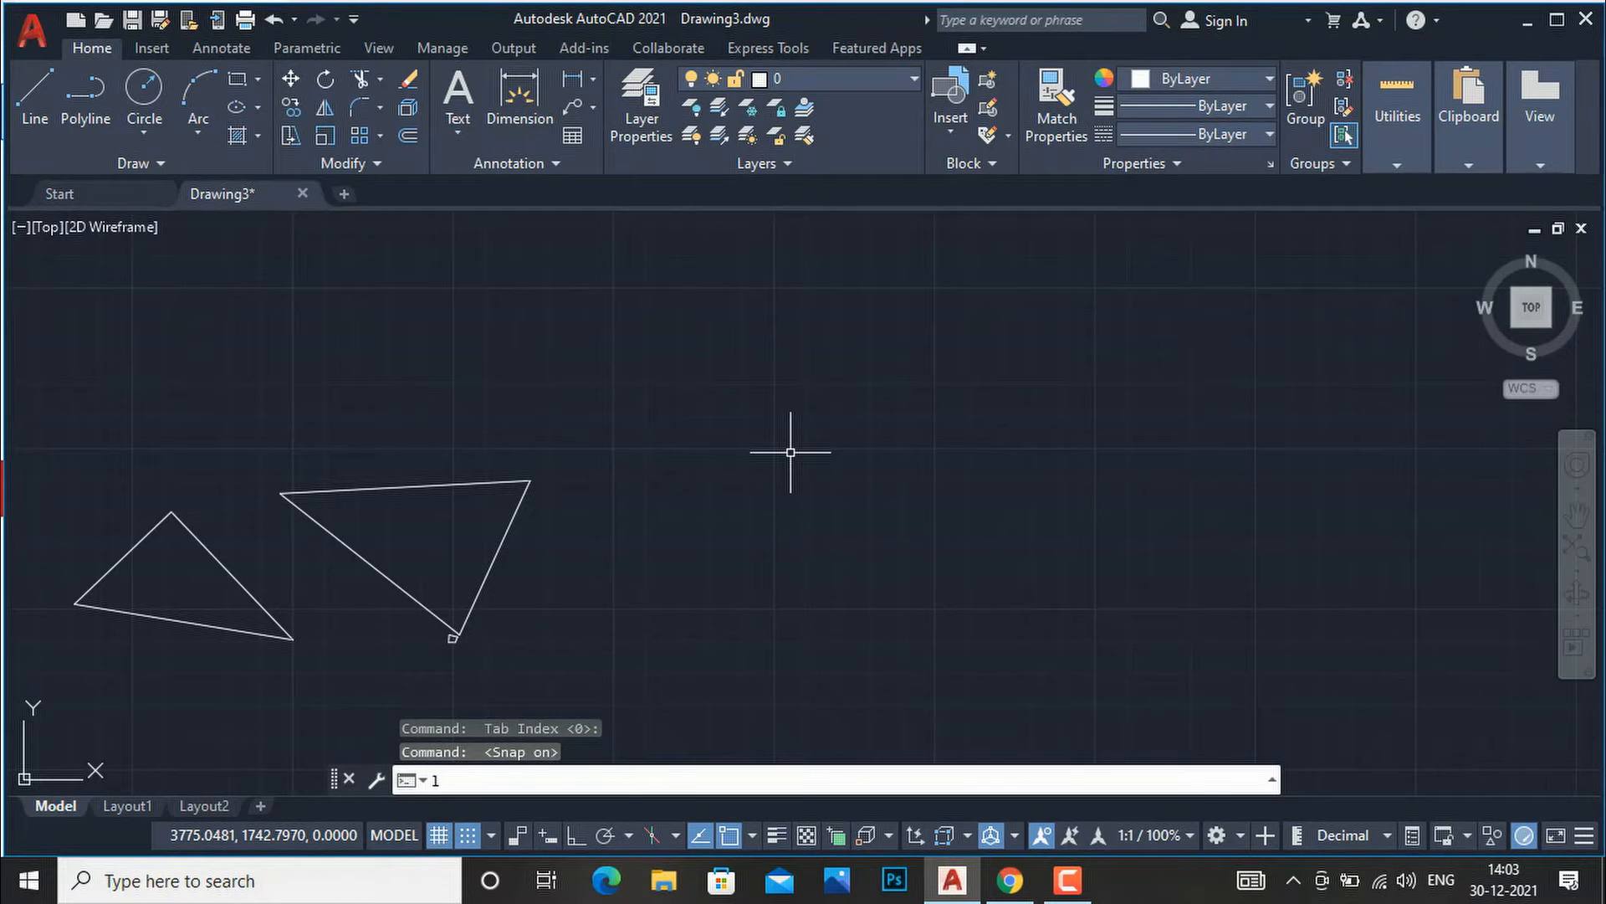
key(Return)
click(615, 287)
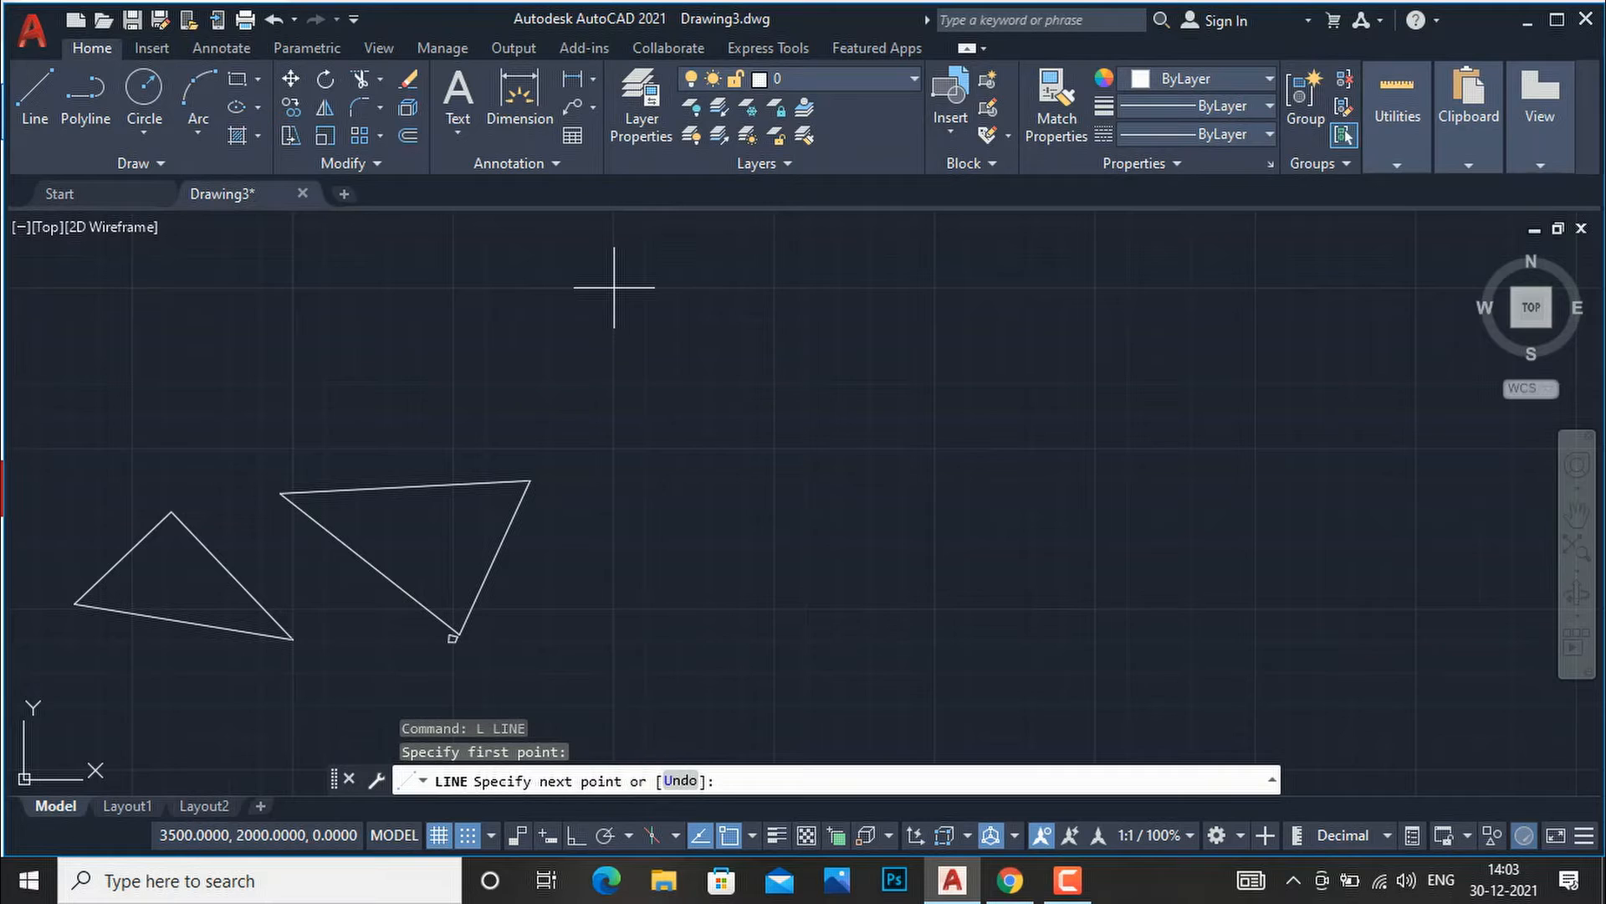
click(774, 383)
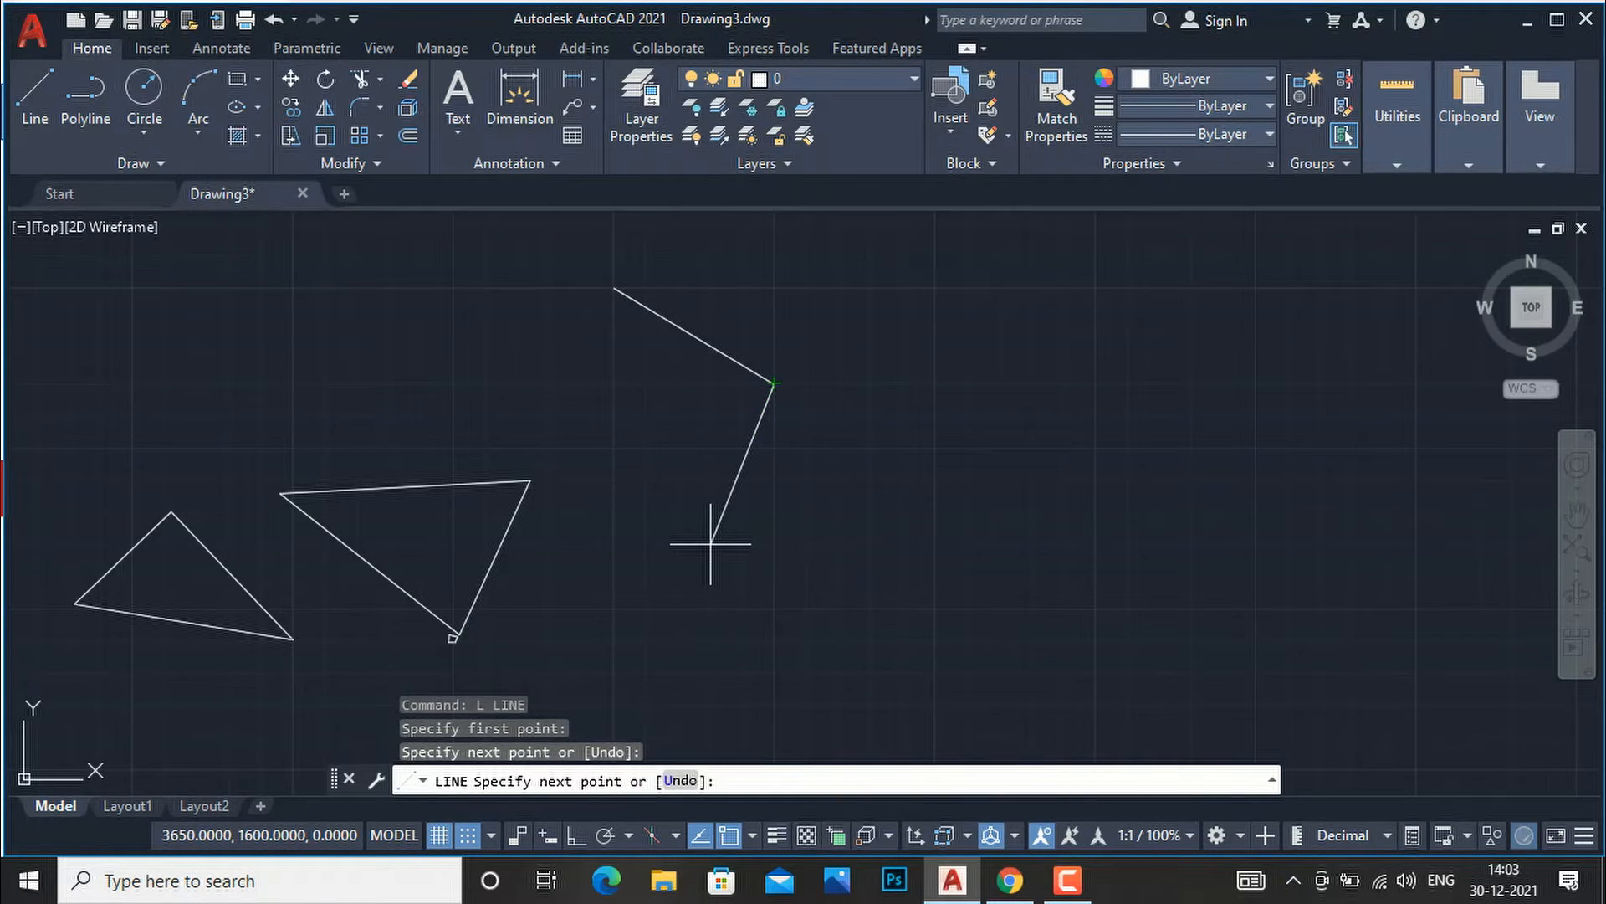
click(677, 544)
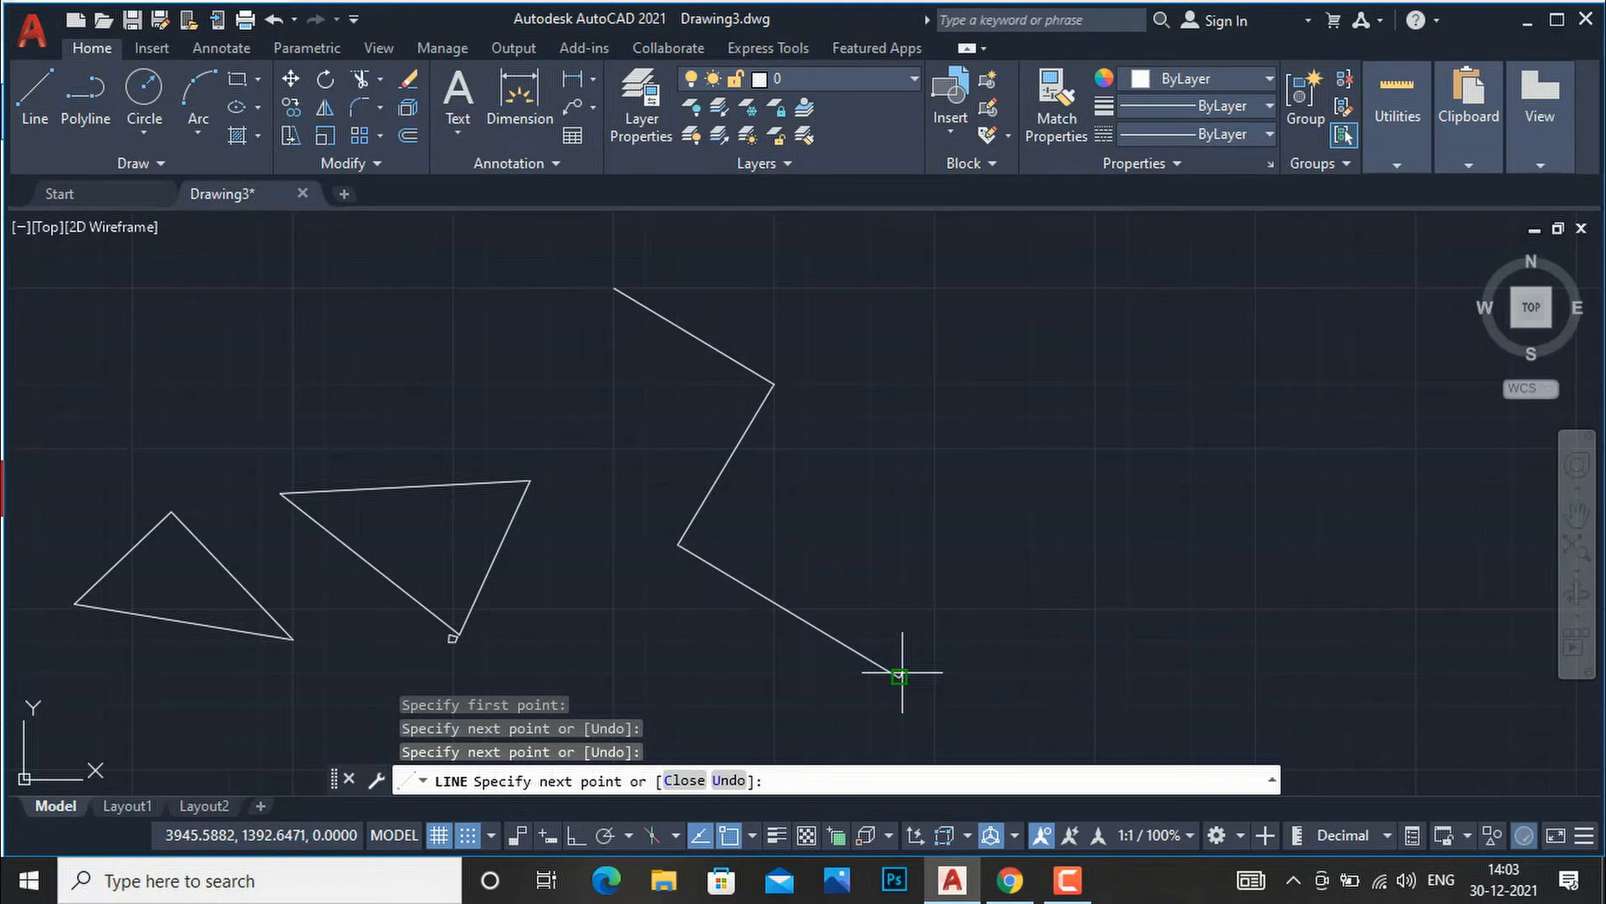
click(899, 676)
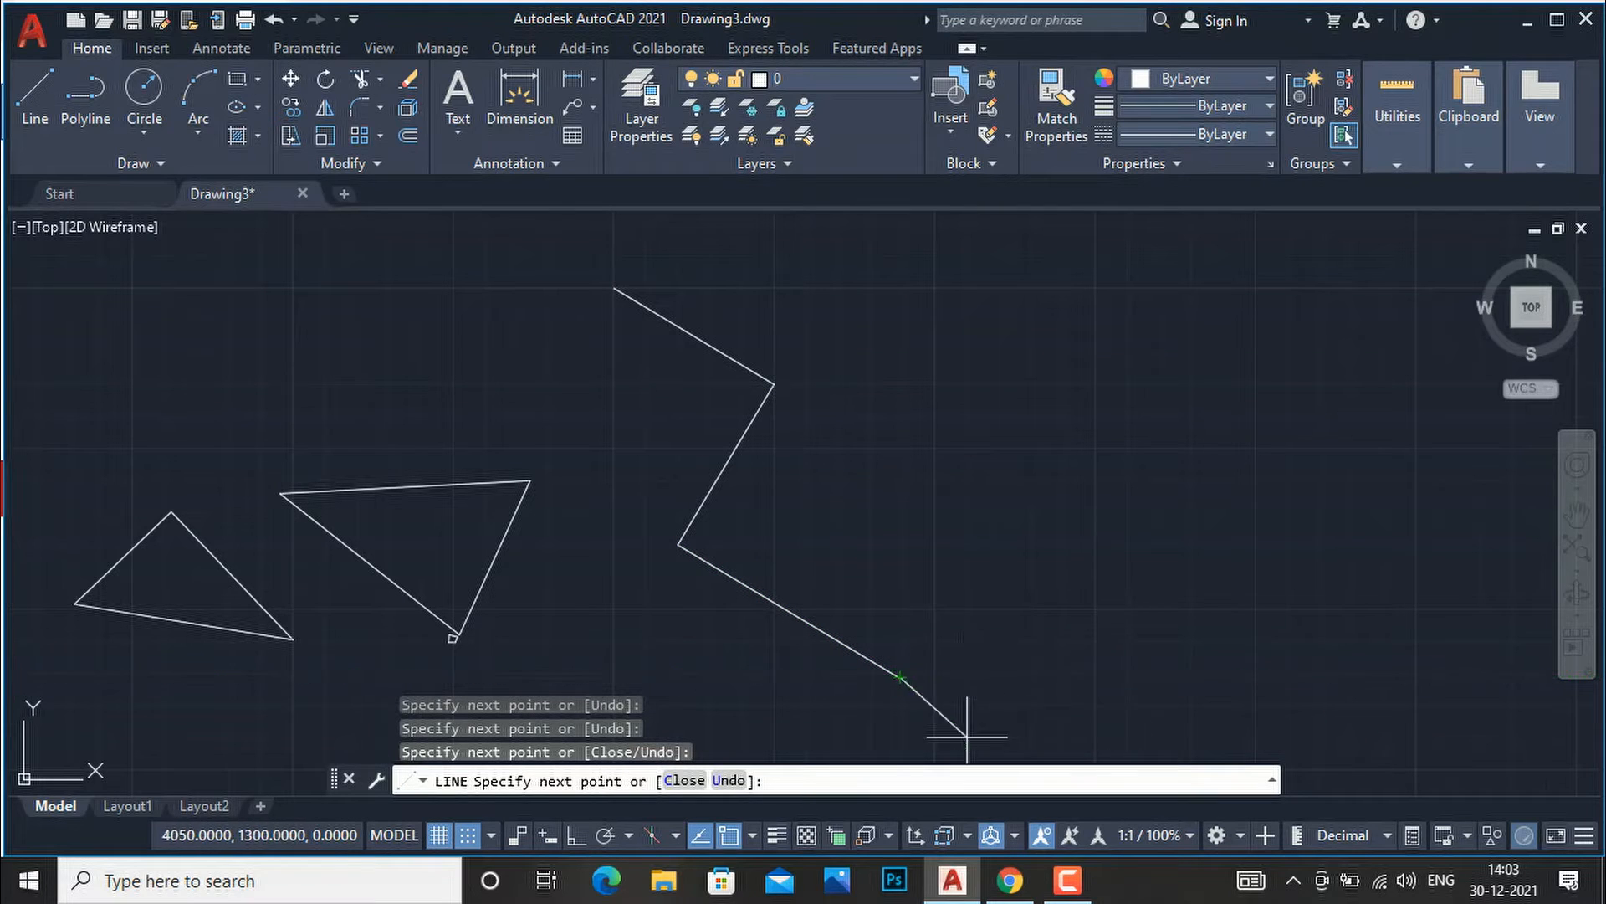
click(936, 448)
click(1095, 415)
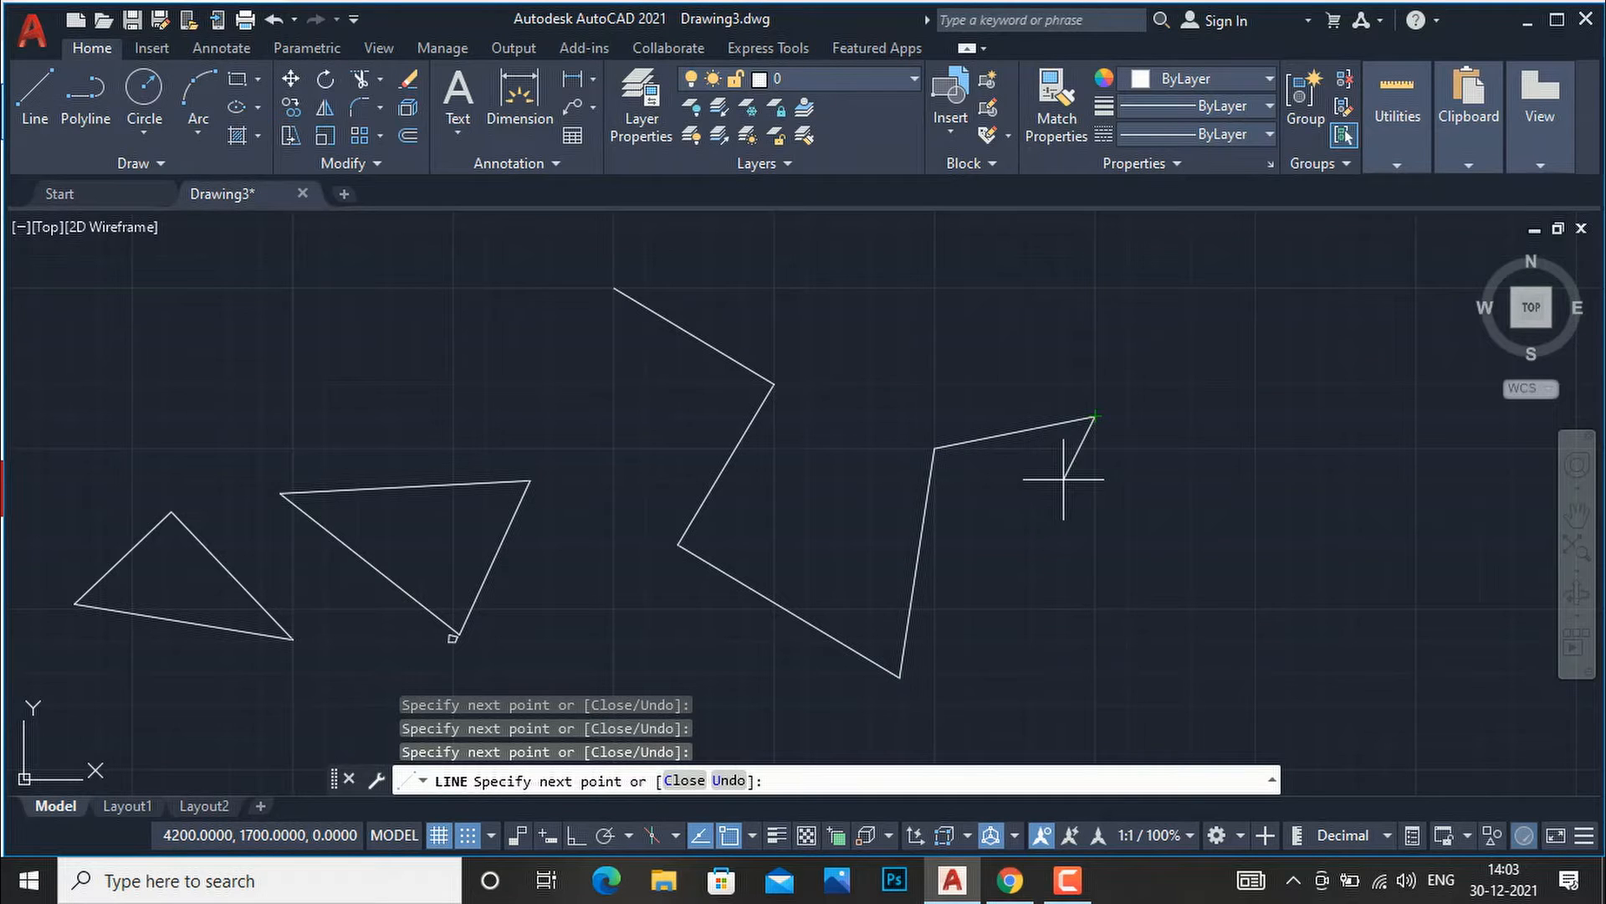
click(1031, 448)
click(1062, 512)
click(966, 575)
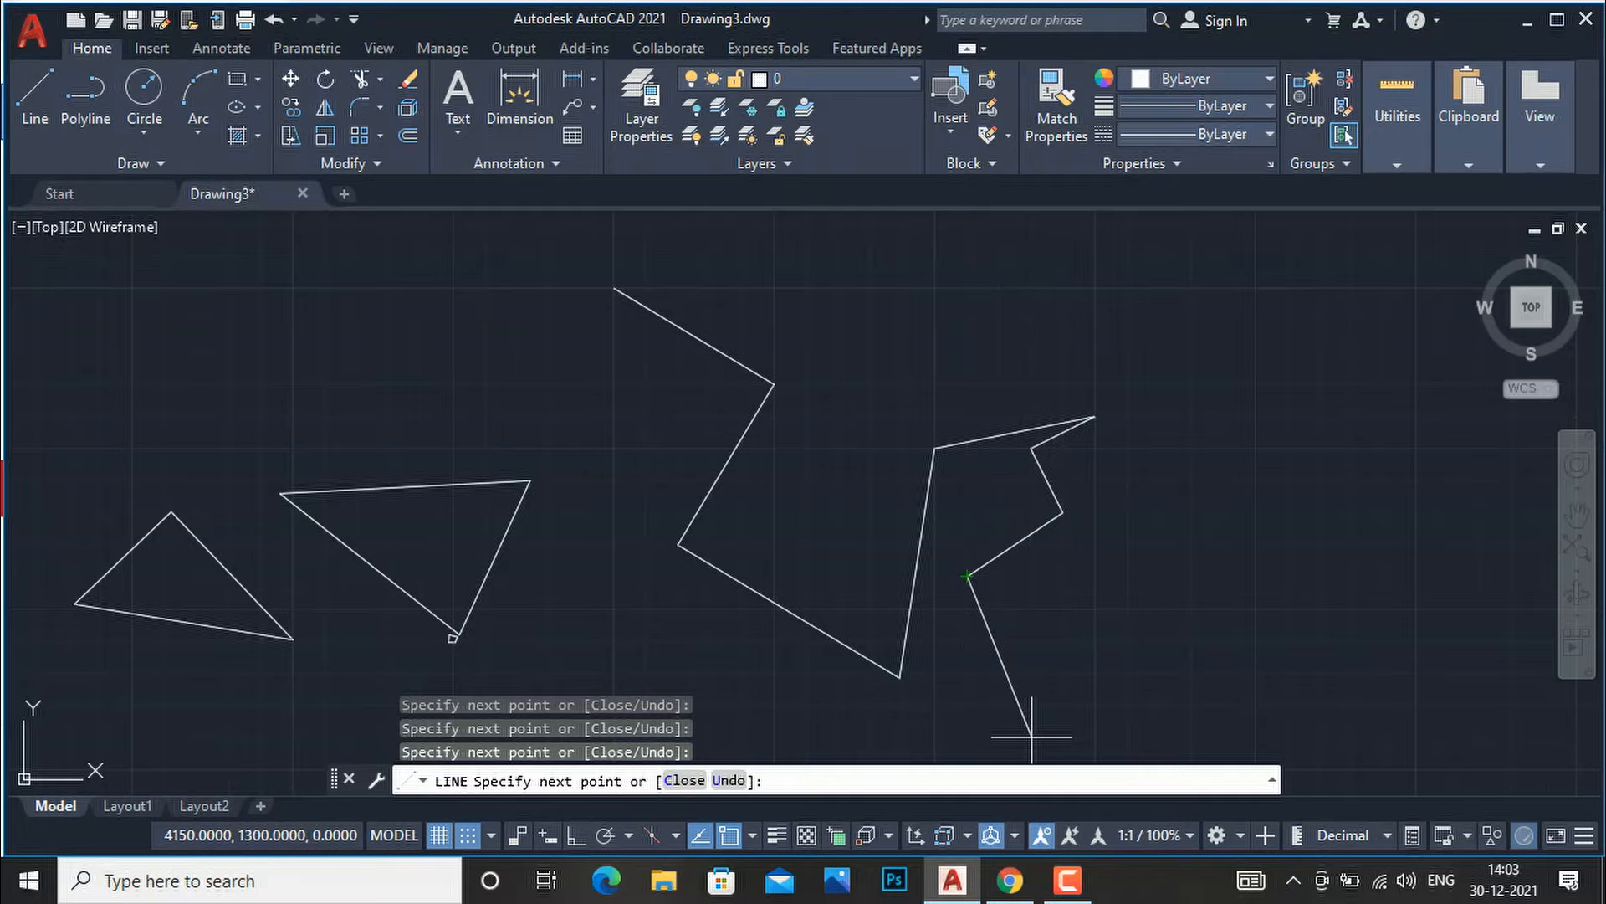
key(Escape)
Step: Inspect the zigzag's corners against the grid, and turn snap mode off
scroll(1008, 601, up, 4)
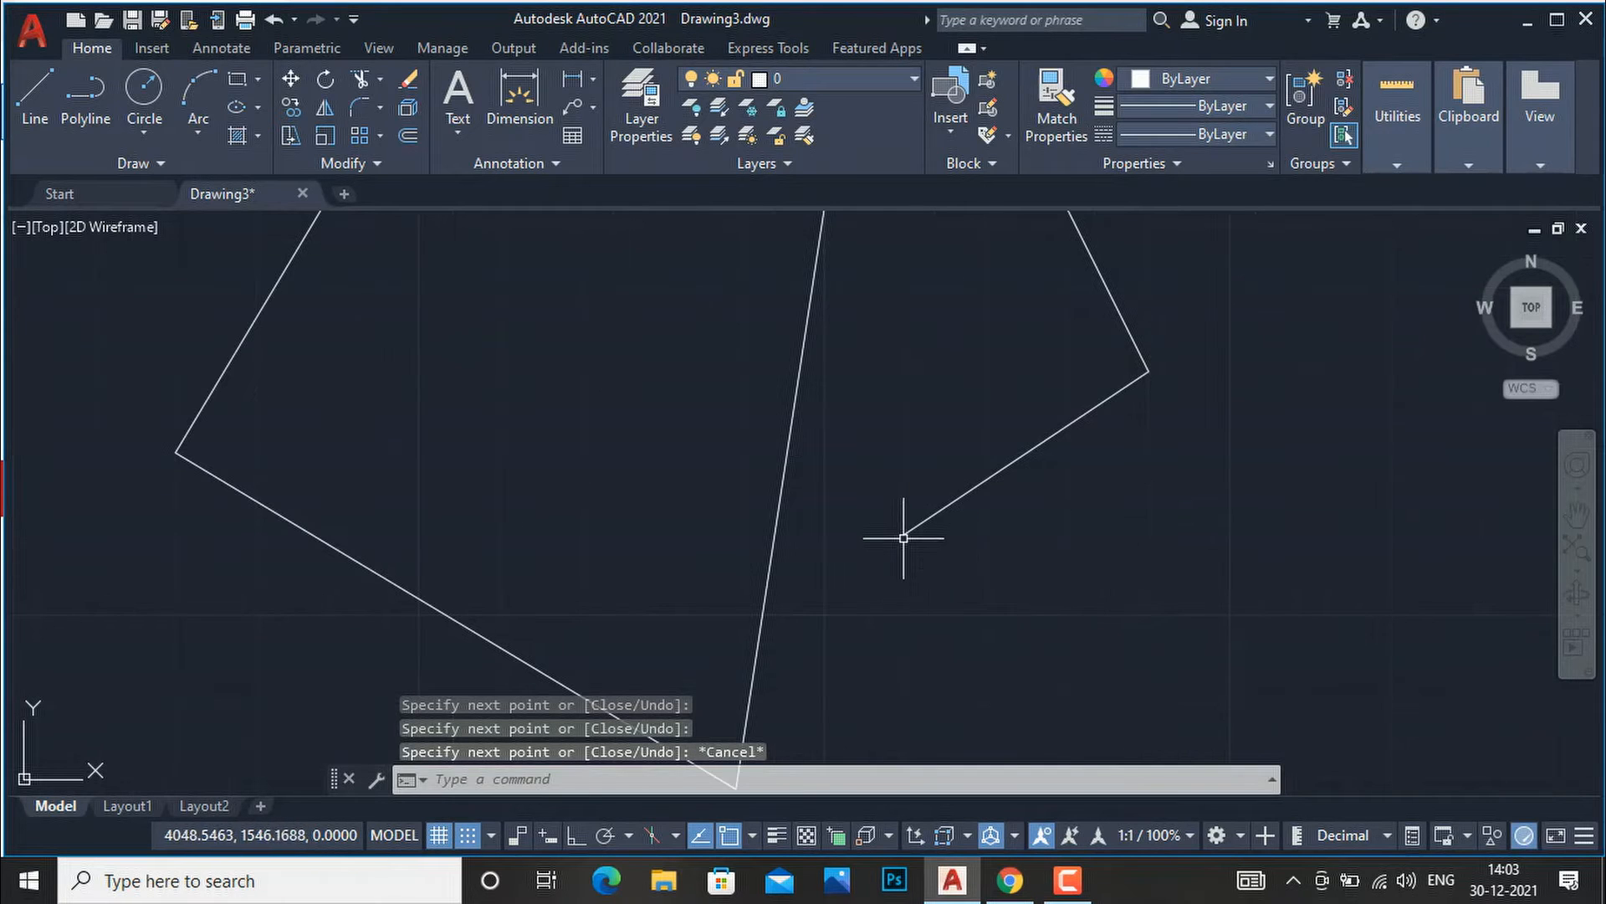
scroll(928, 639, down, 3)
scroll(1018, 535, up, 4)
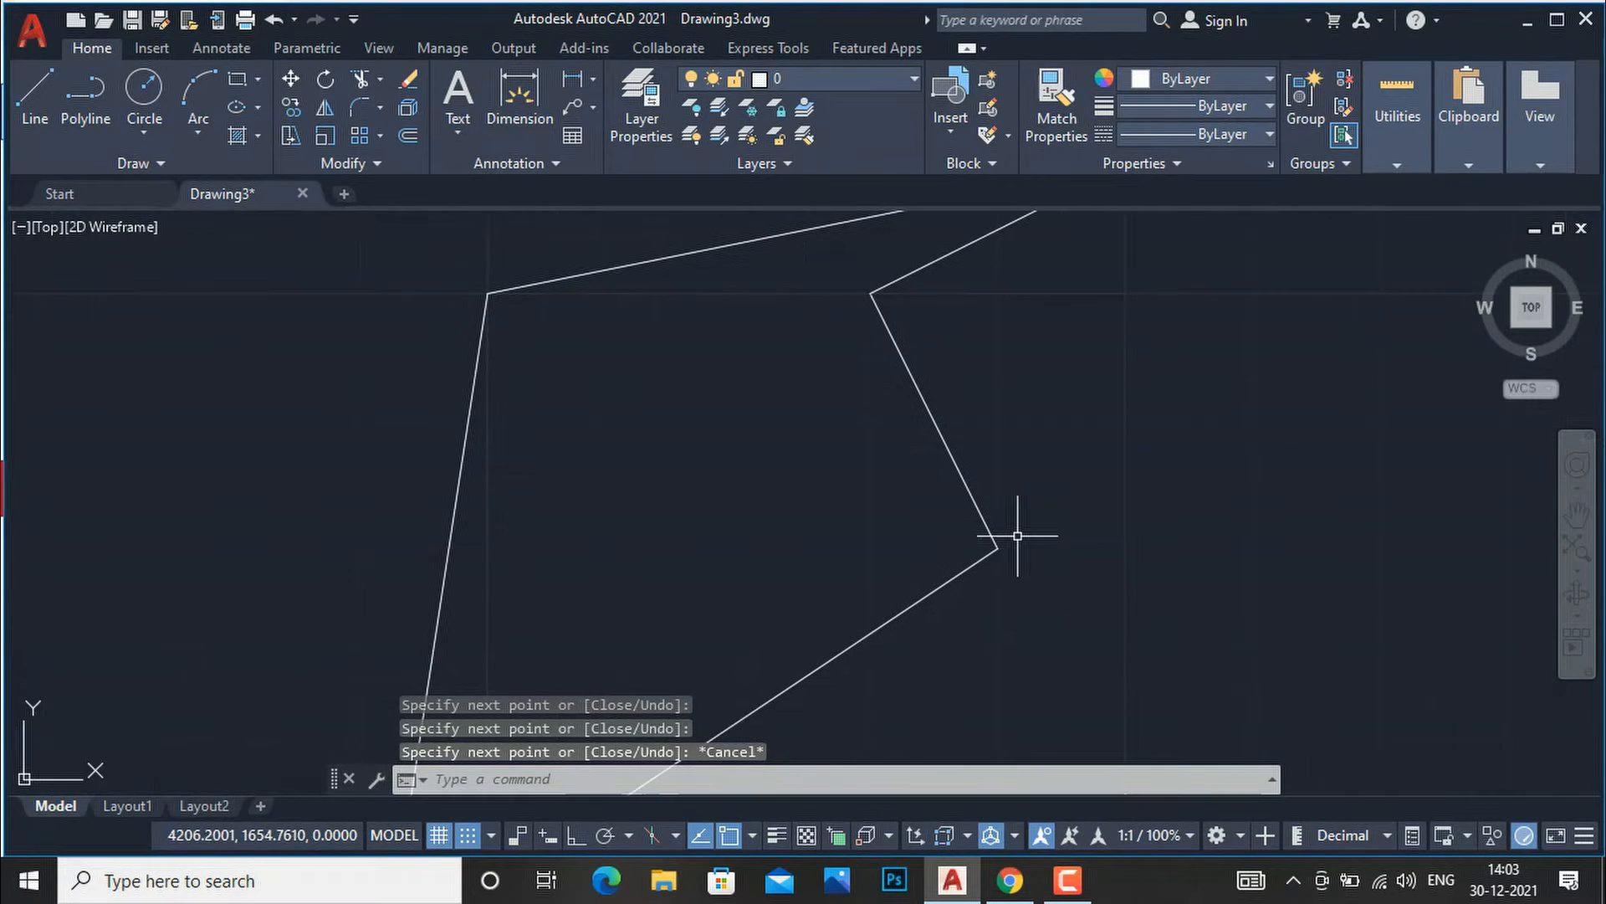
scroll(968, 585, down, 1)
scroll(968, 585, up, 5)
scroll(846, 424, down, 8)
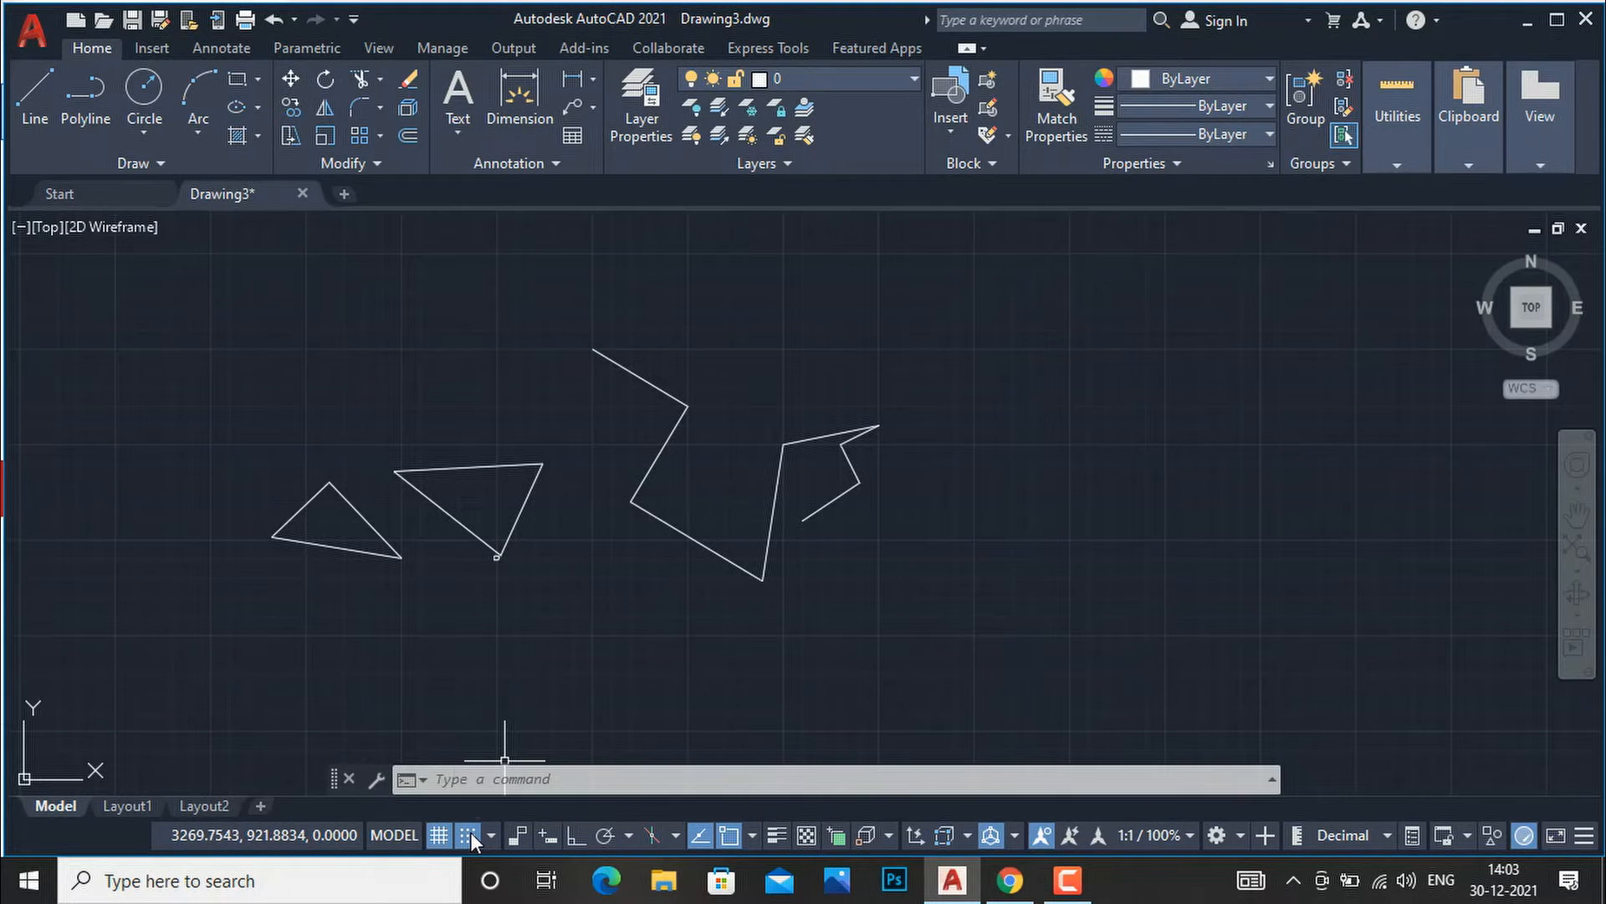
click(474, 837)
key(Escape)
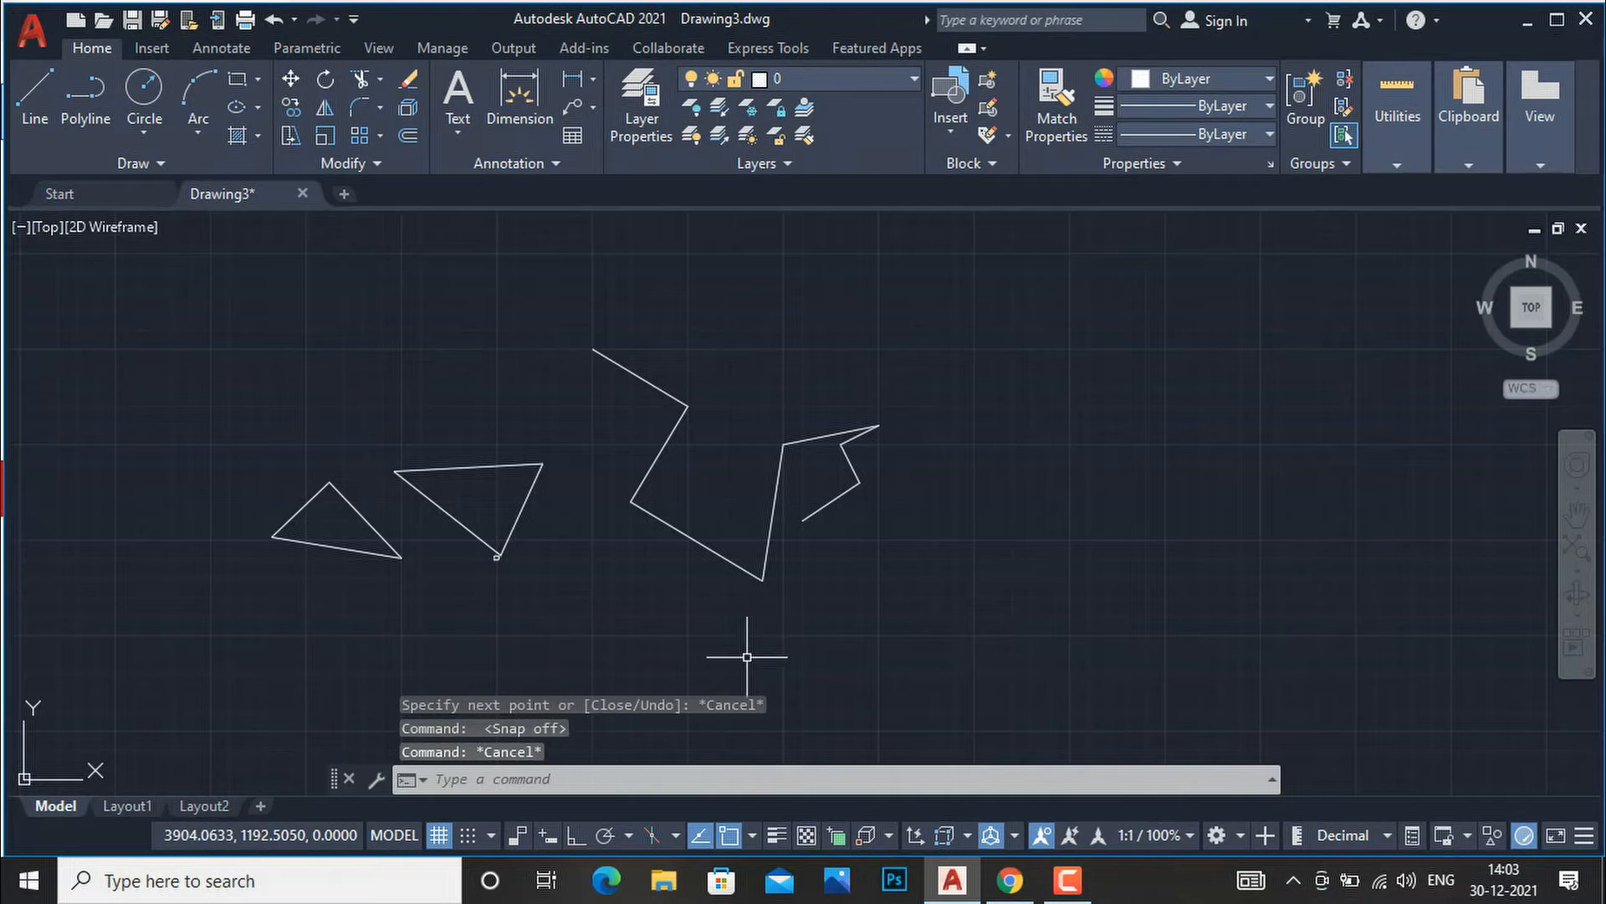
Step: Turn on ortho mode and draw a five-segment stepped line beside the zigzag, running right, down, right, down and back left
click(577, 835)
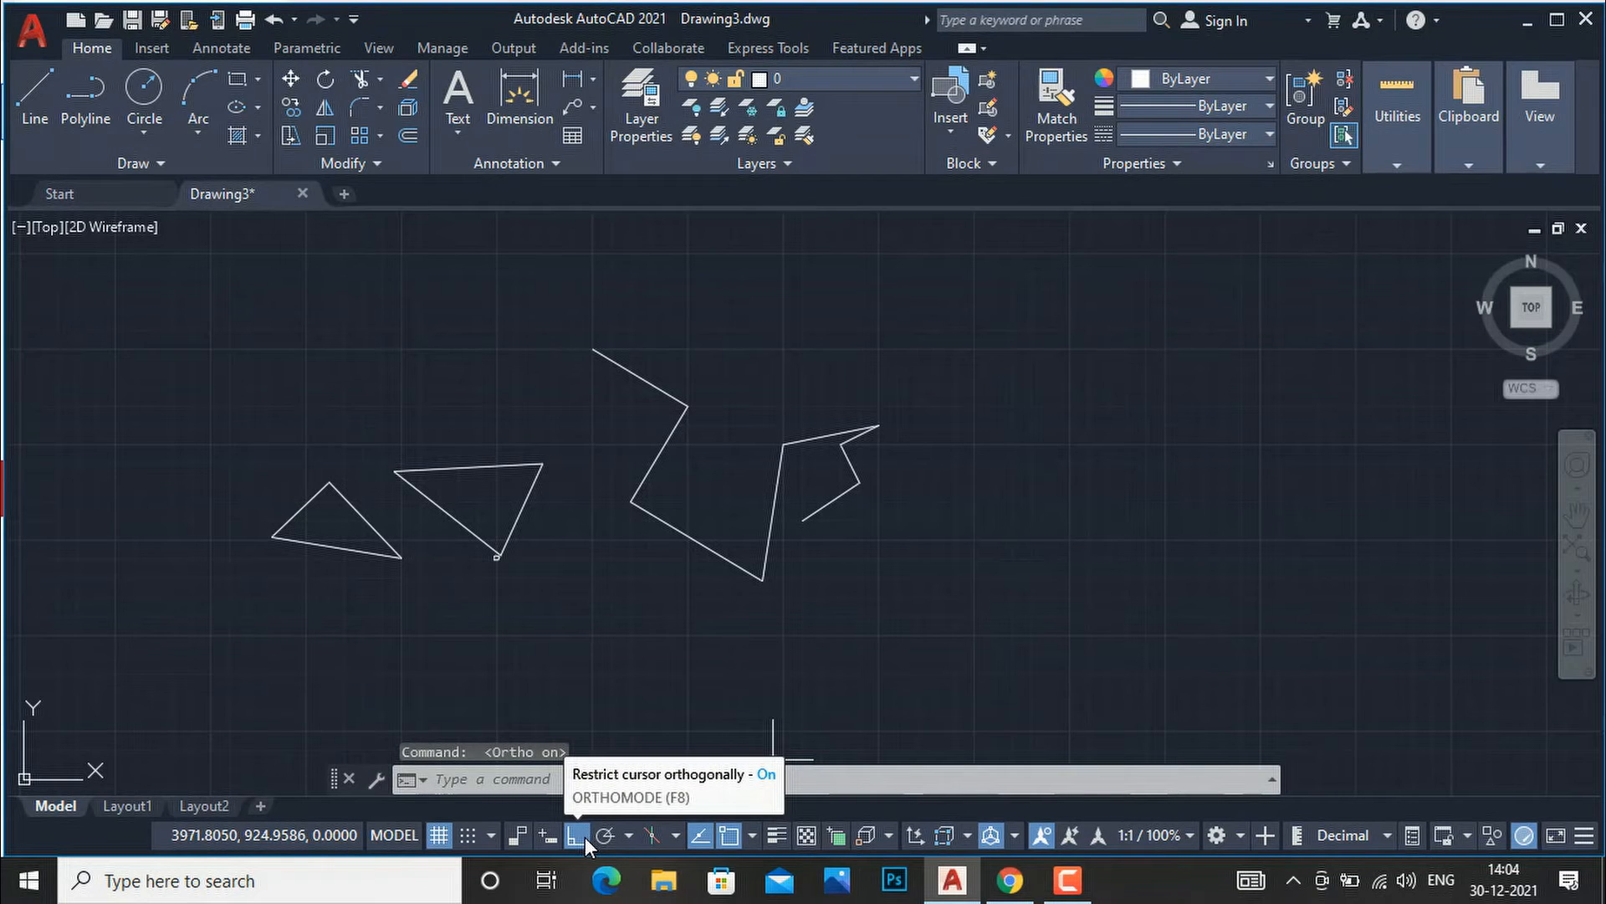
text(1)
key(Return)
click(921, 301)
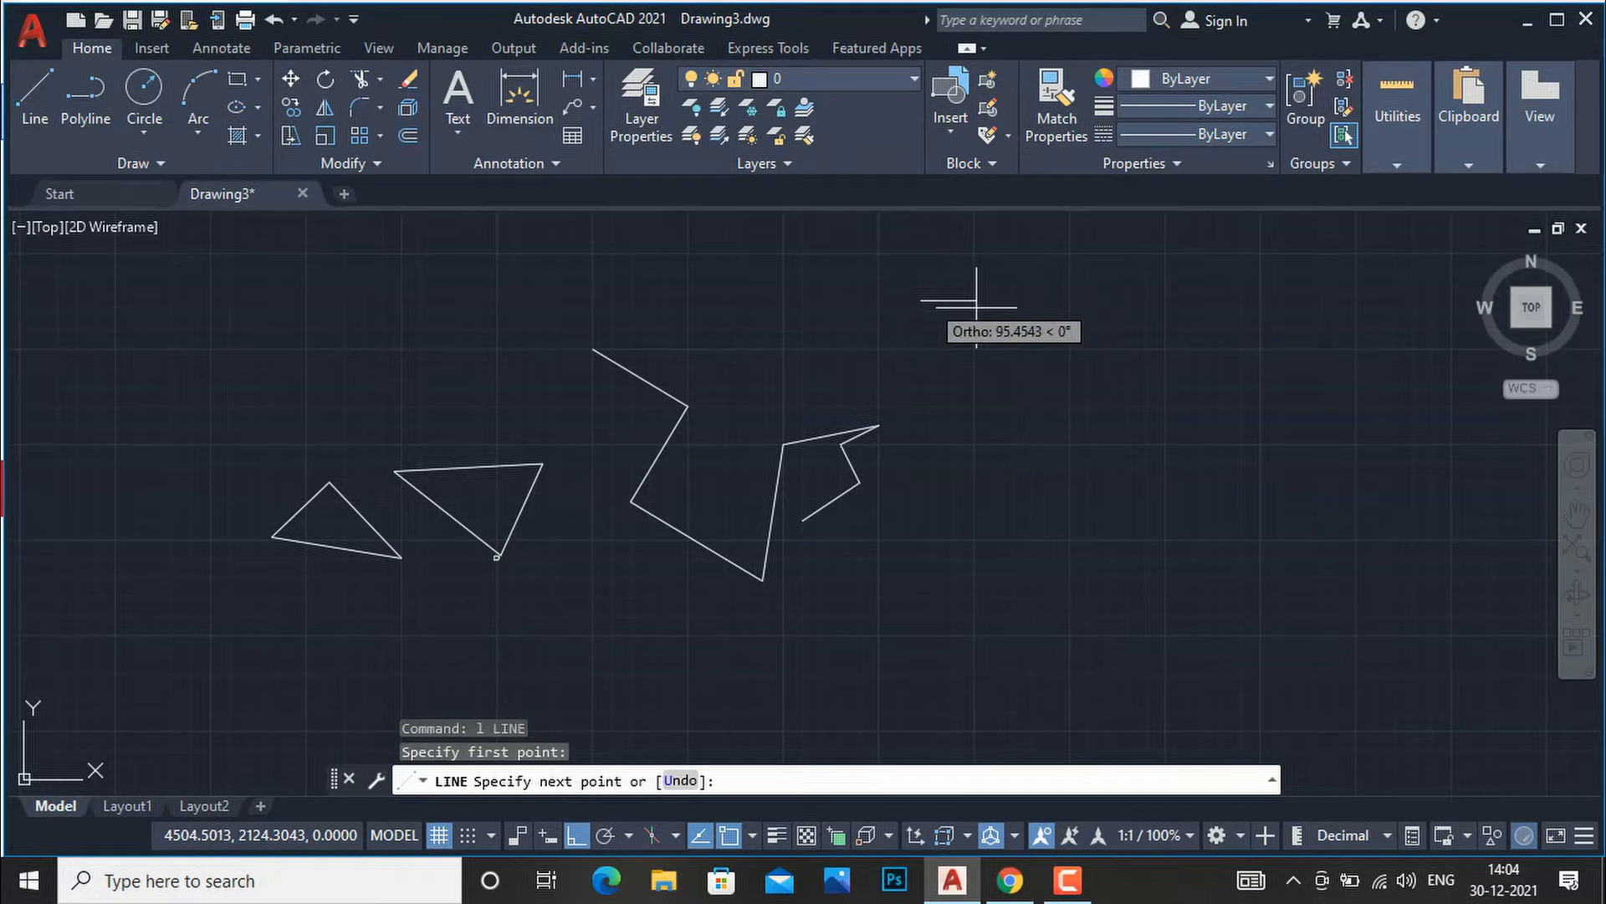
click(1167, 301)
click(1165, 500)
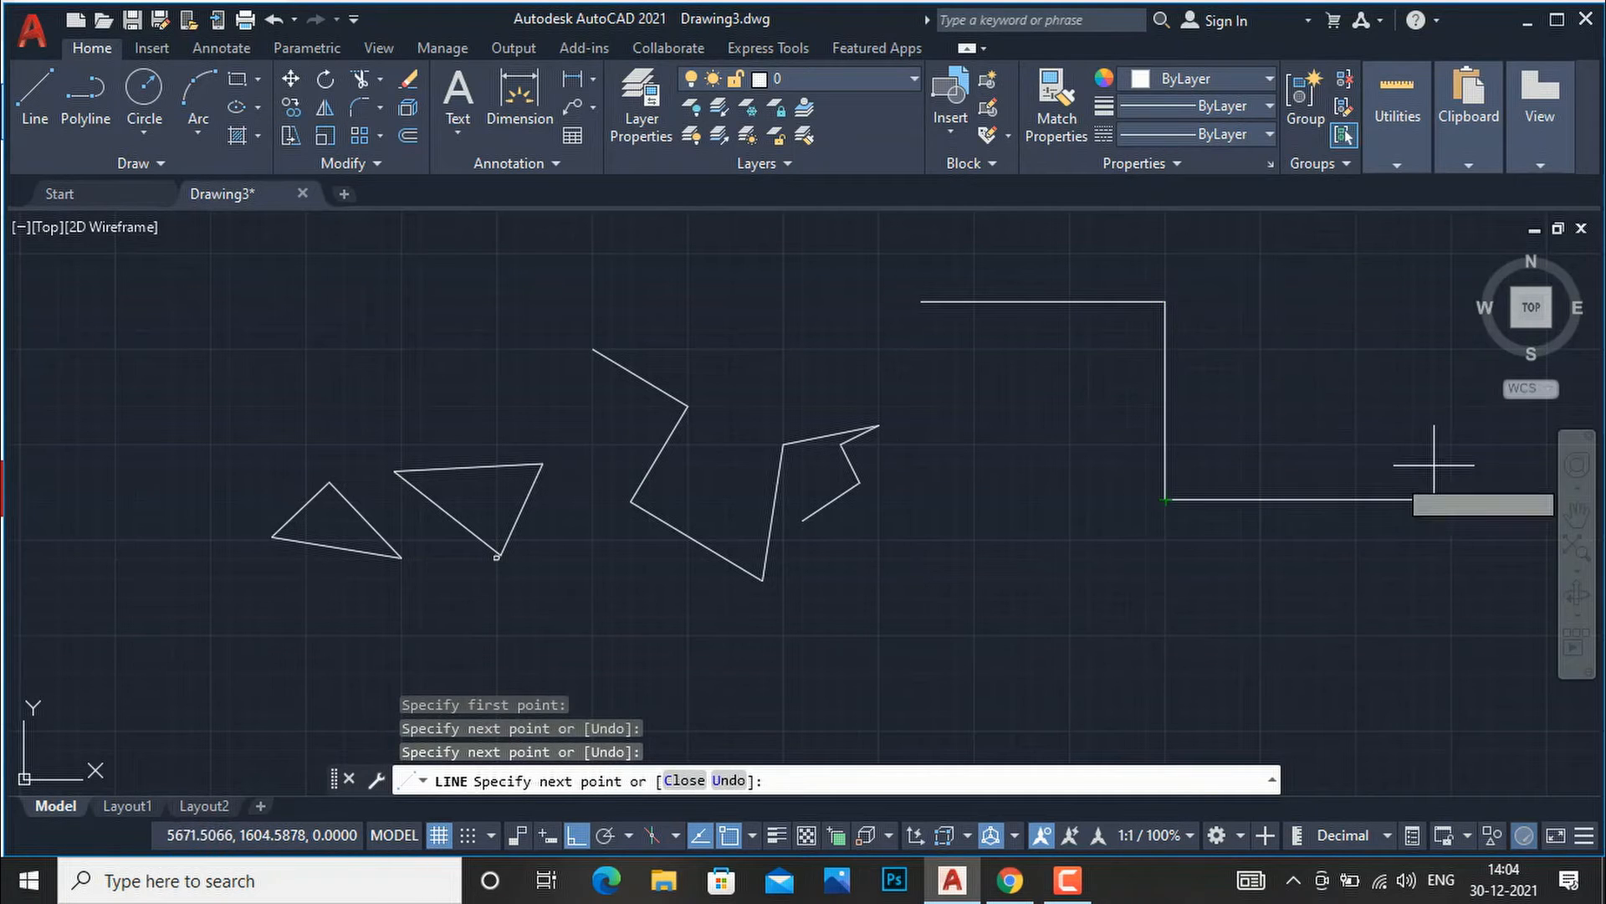
click(1385, 490)
click(1382, 674)
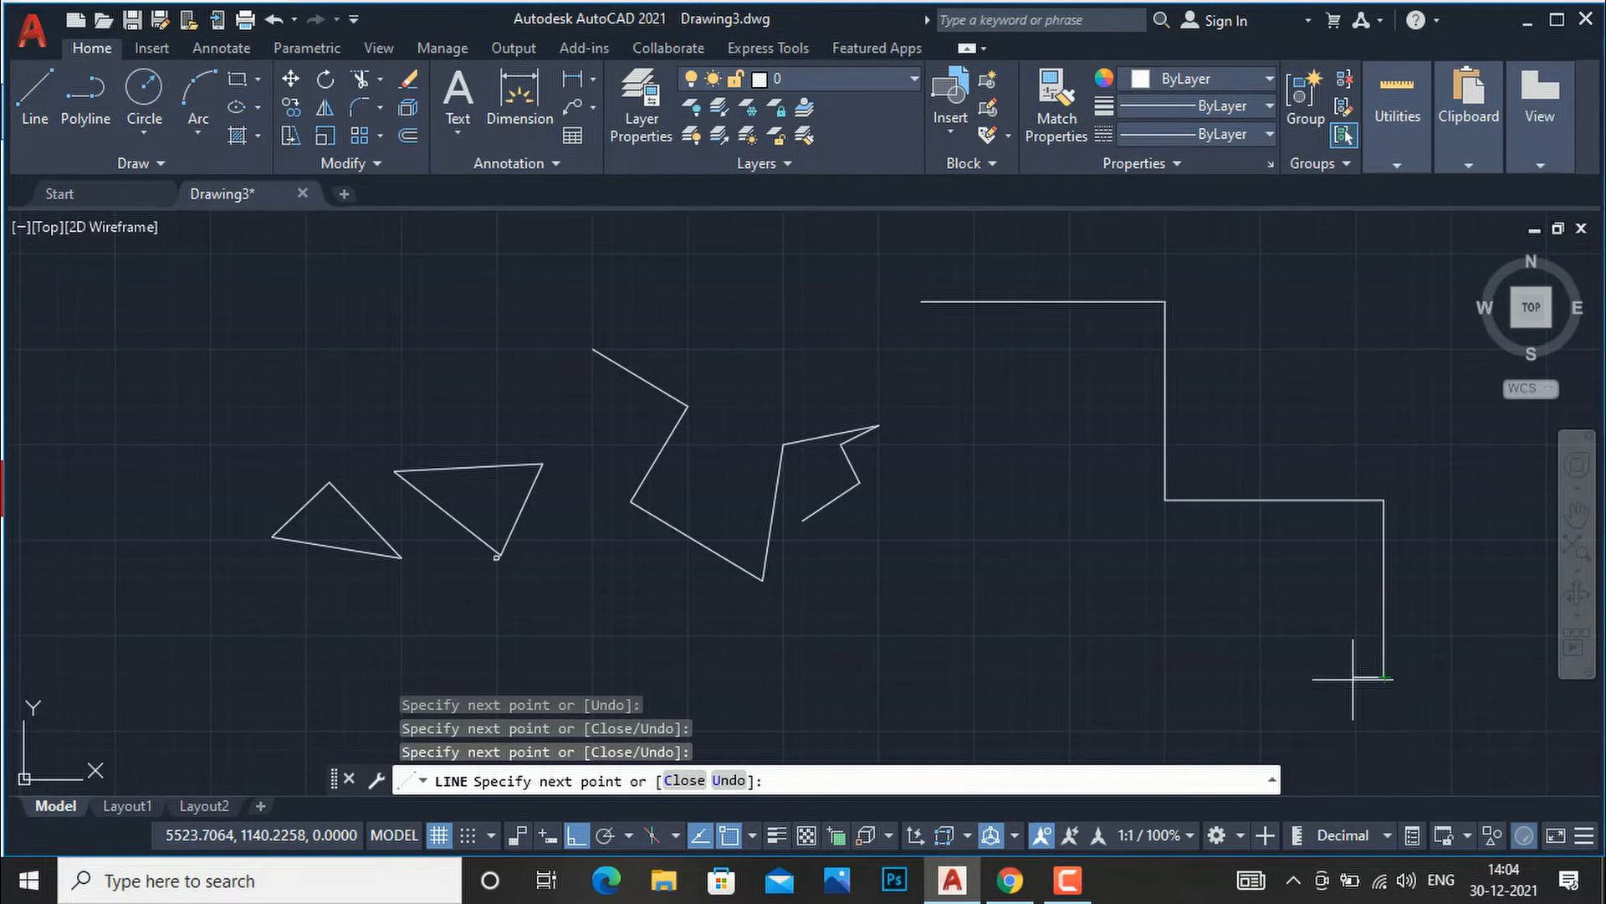
click(1057, 656)
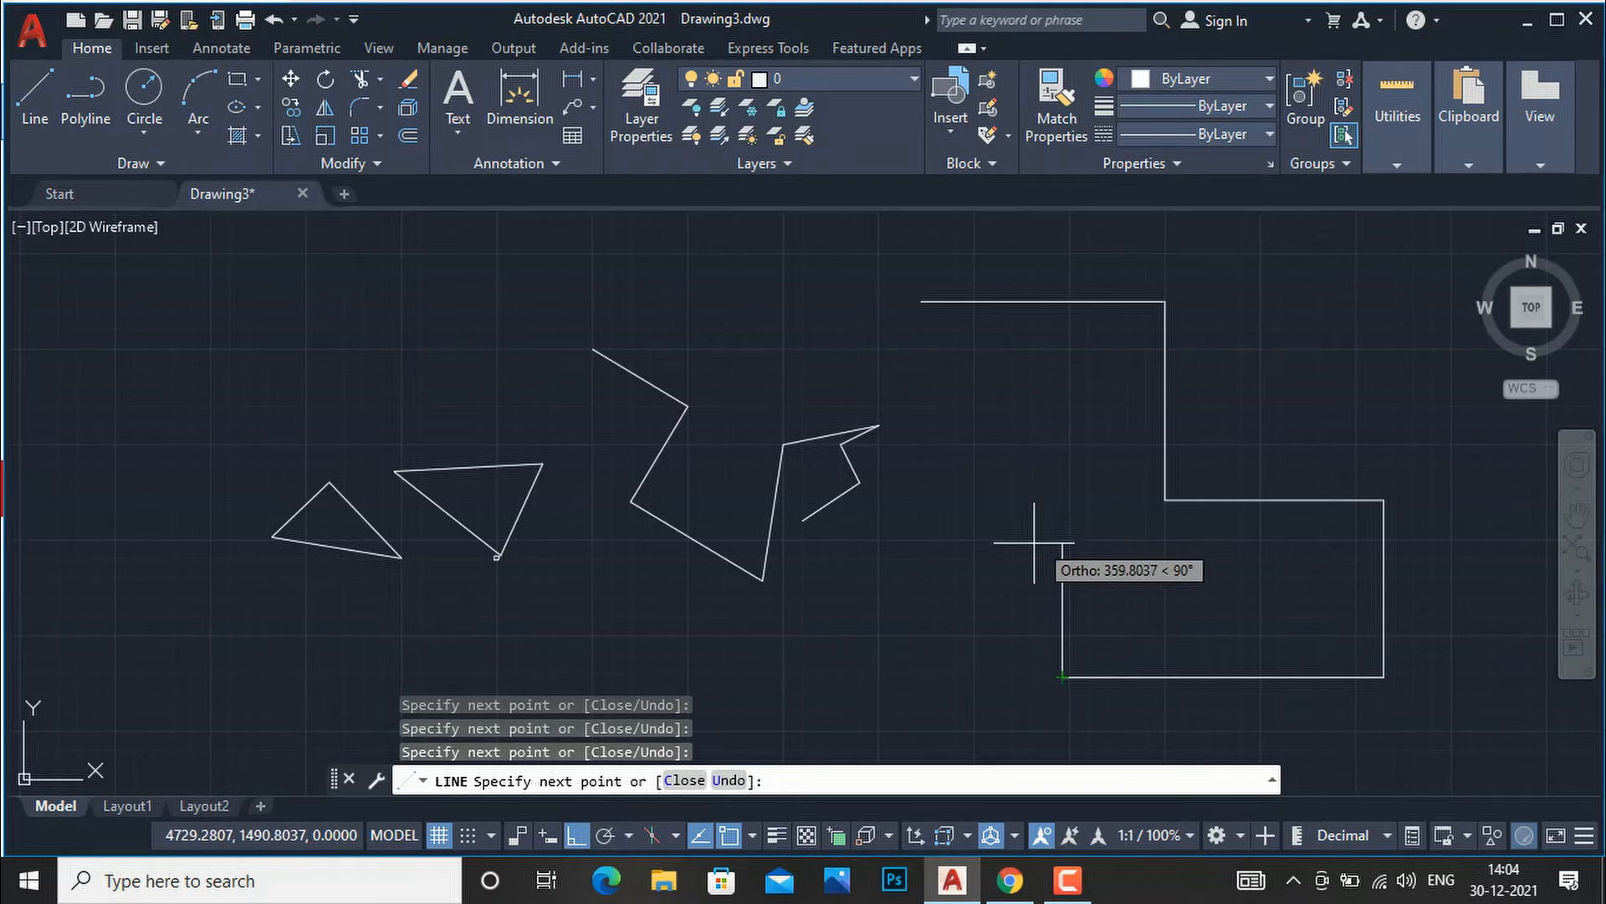
Step: Turn ortho mode off, continue the stepped line with four slanted segments ending below the zigzag, and end the Line command
click(577, 835)
click(992, 569)
click(835, 631)
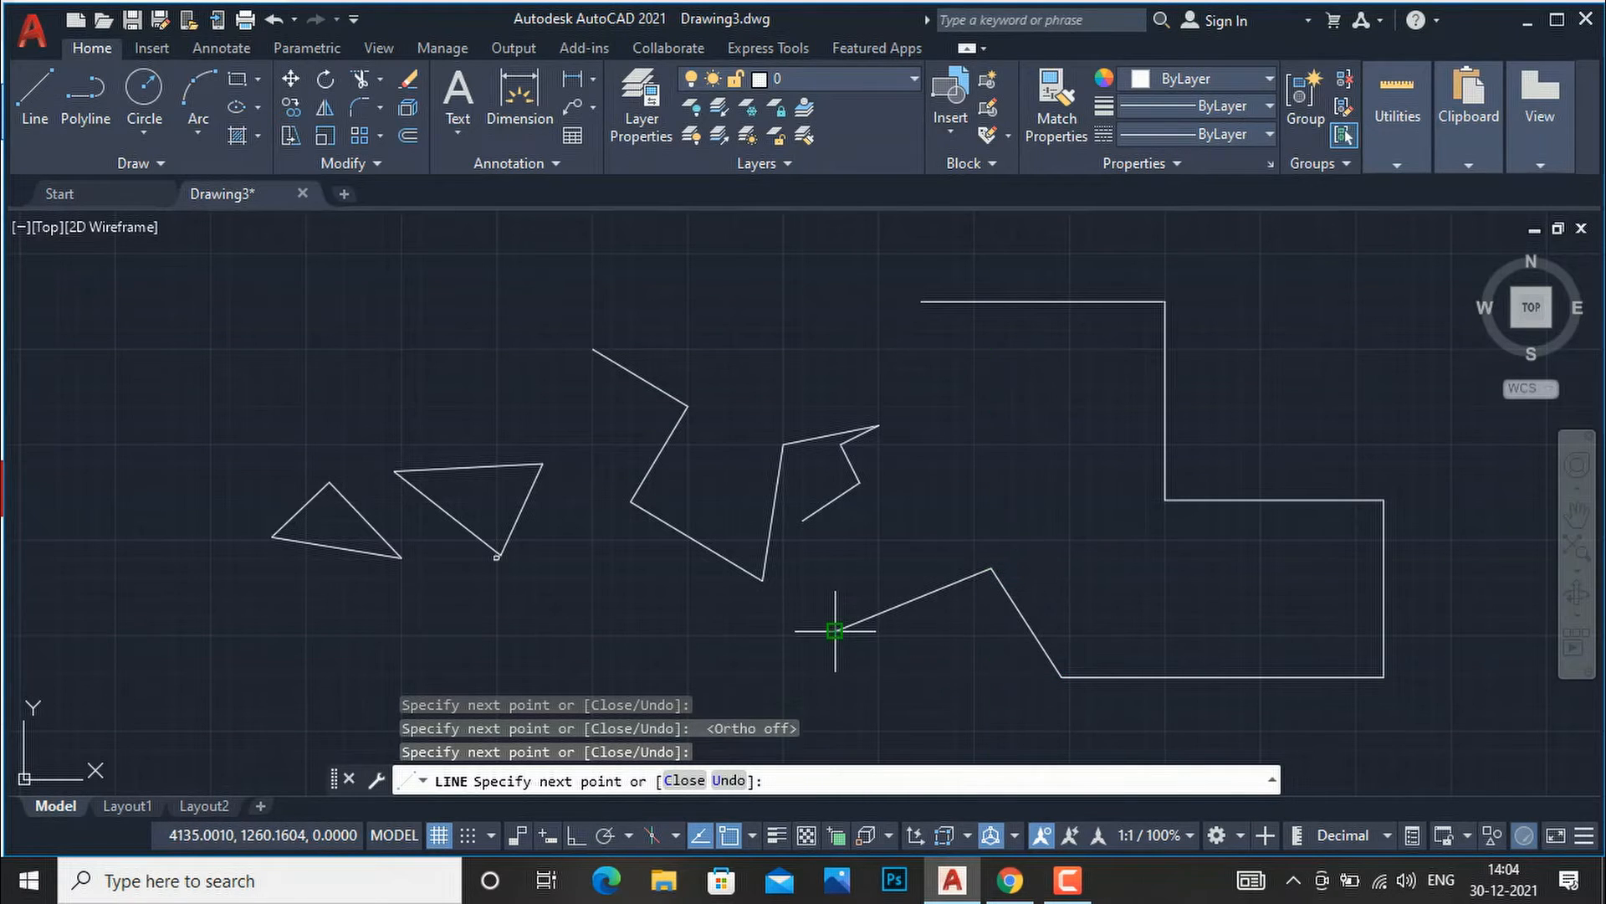
click(635, 652)
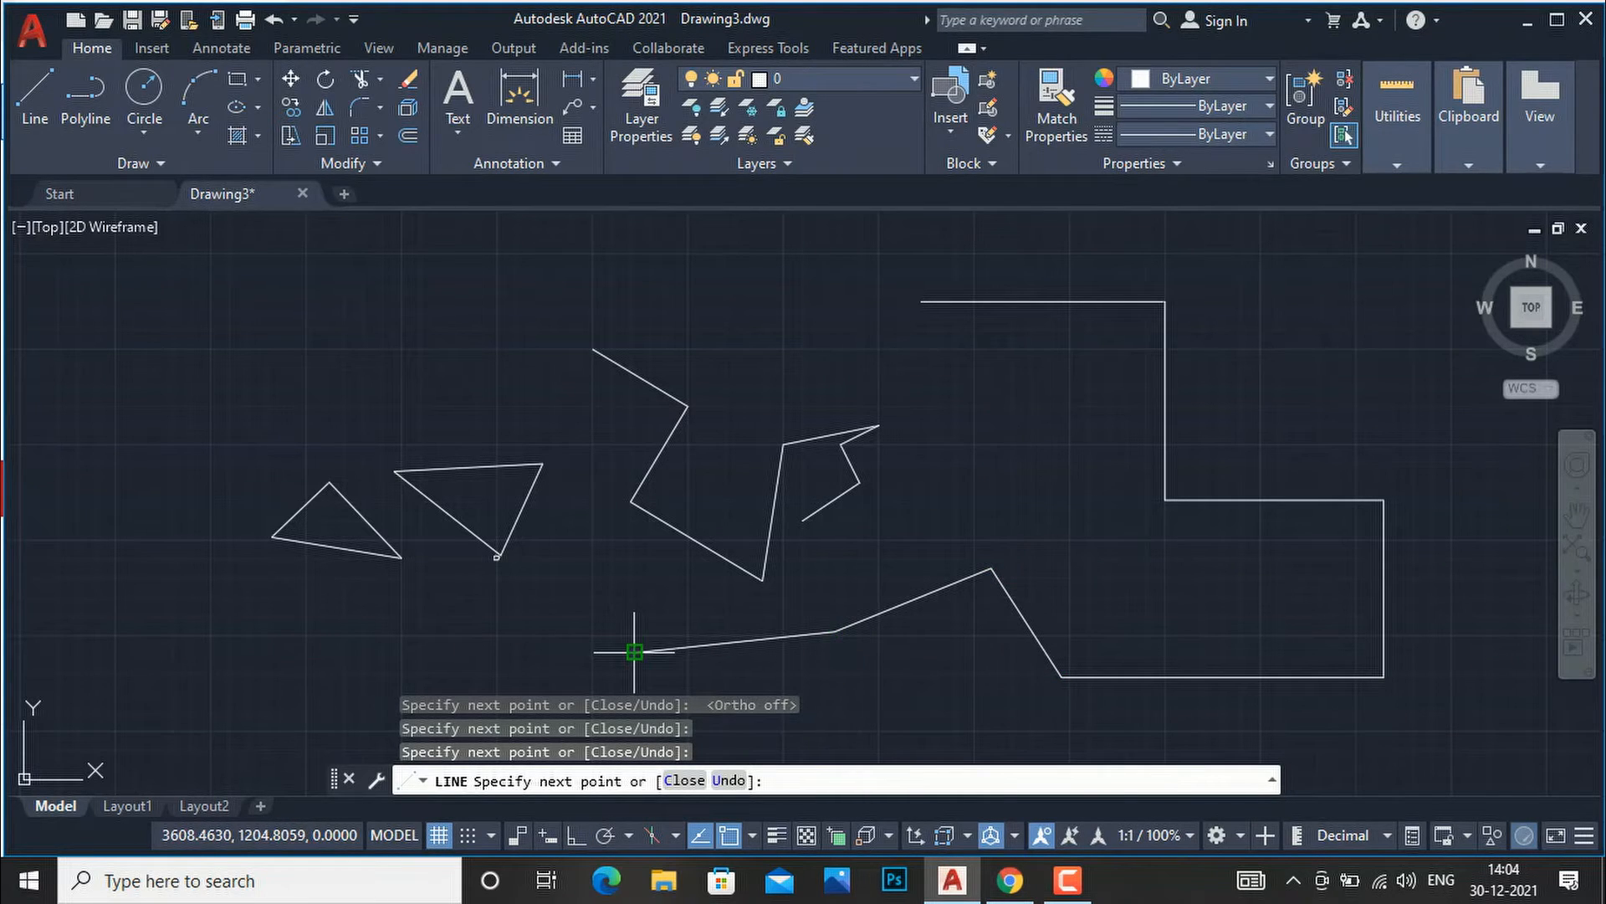
click(623, 565)
key(Escape)
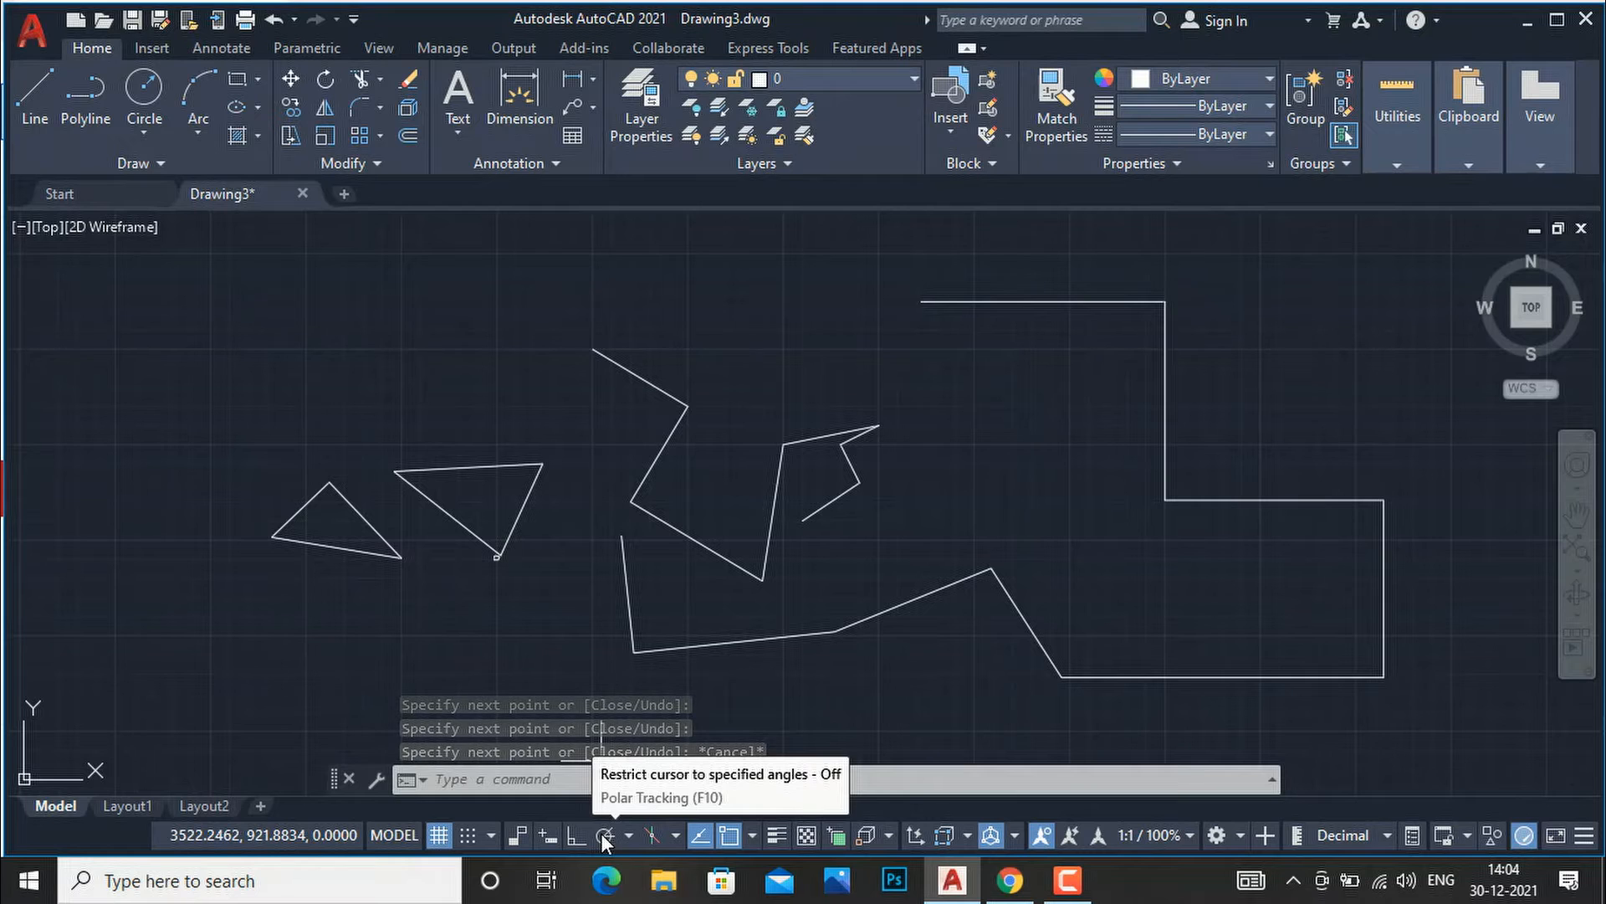
Step: Turn on polar tracking, preview a new line at tracked angles such as 120° in the empty area beside the shapes, and cancel it
scroll(542, 420, down, 3)
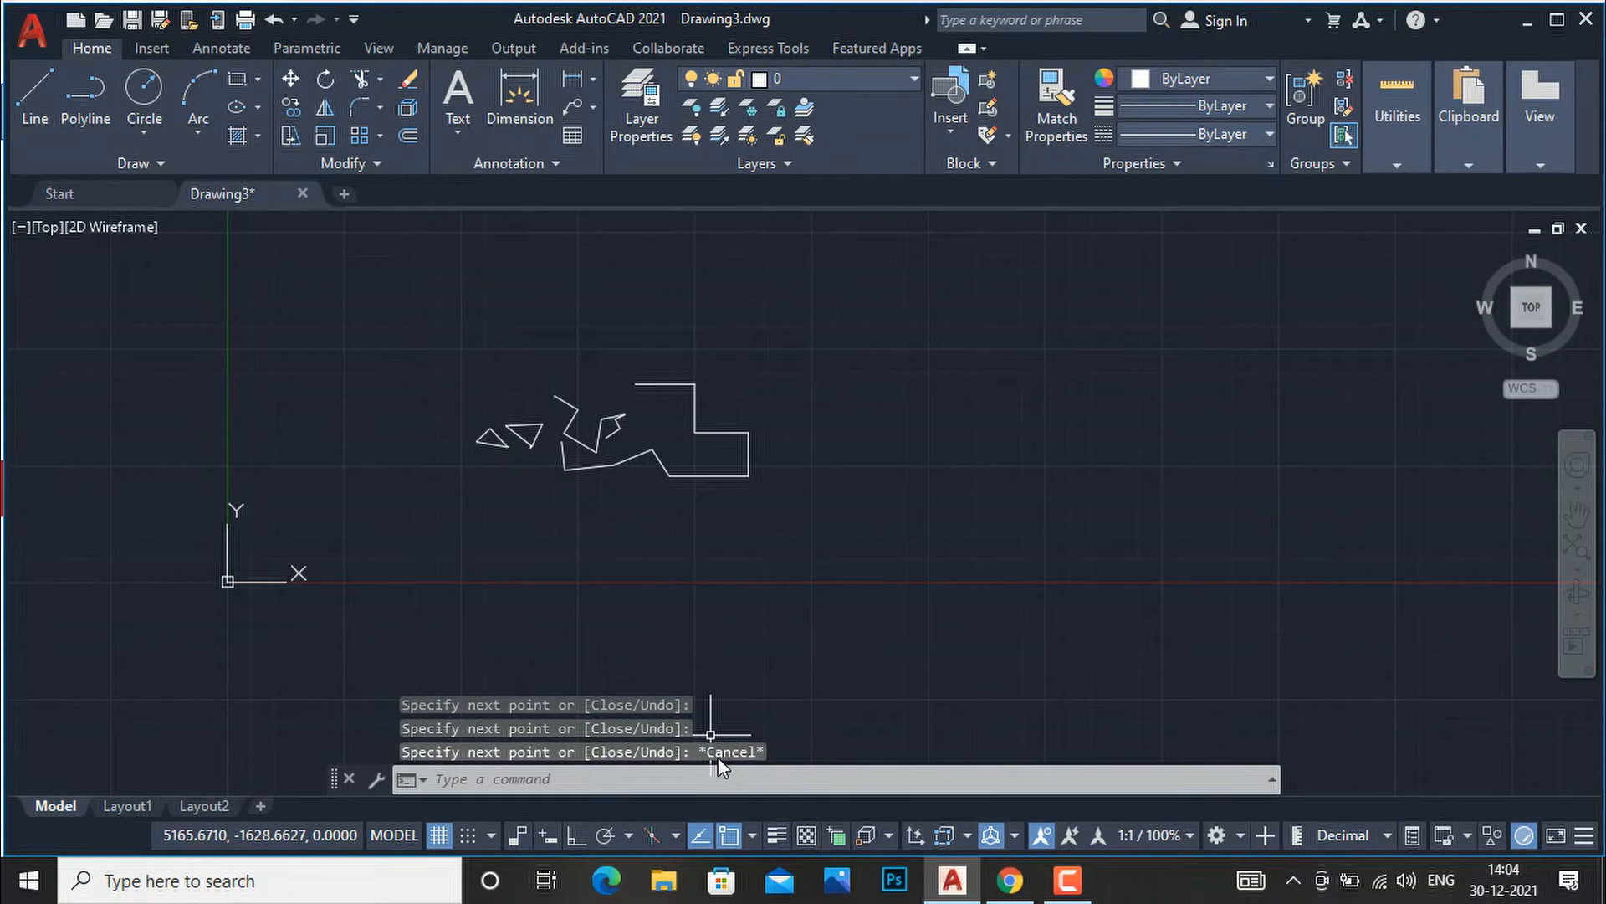
click(604, 835)
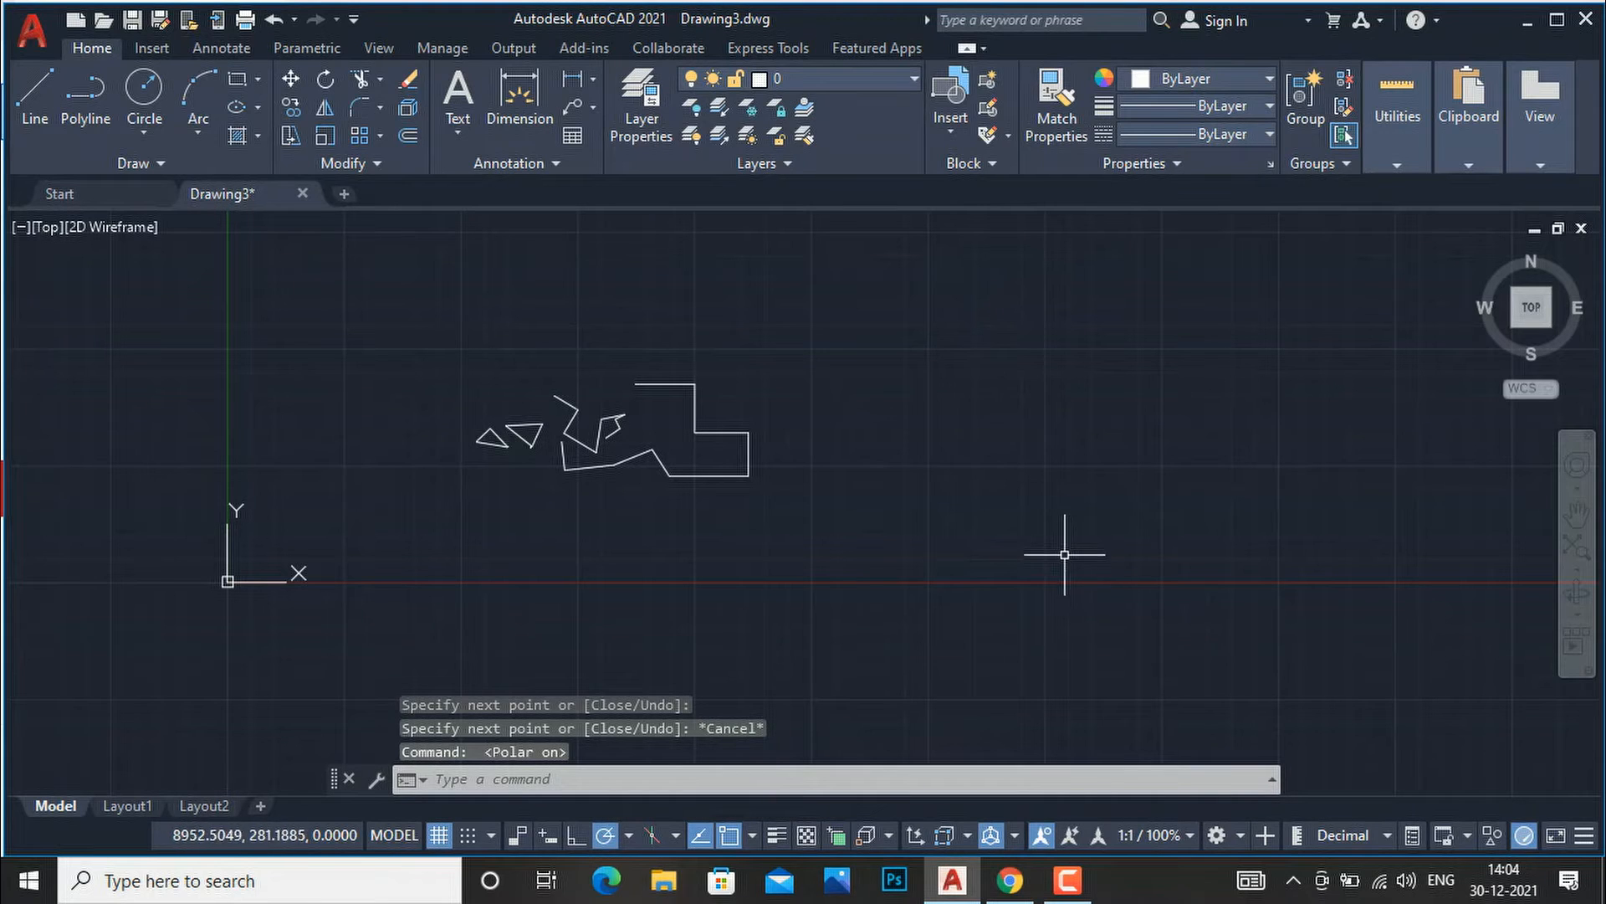
text(1)
key(Return)
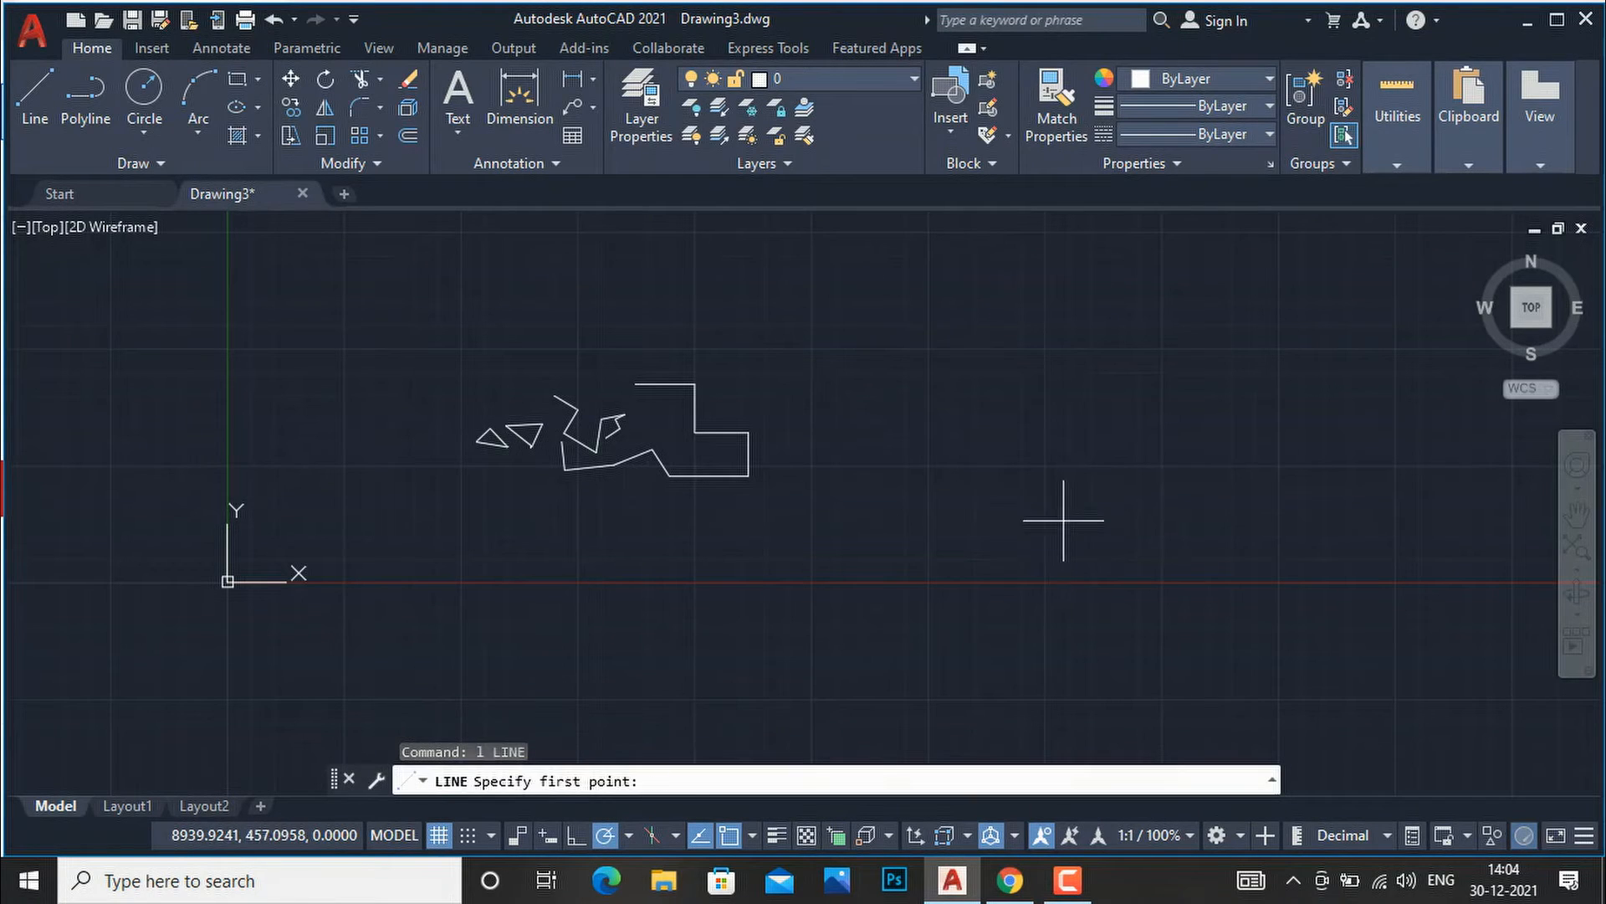
click(970, 505)
scroll(889, 519, down, 1)
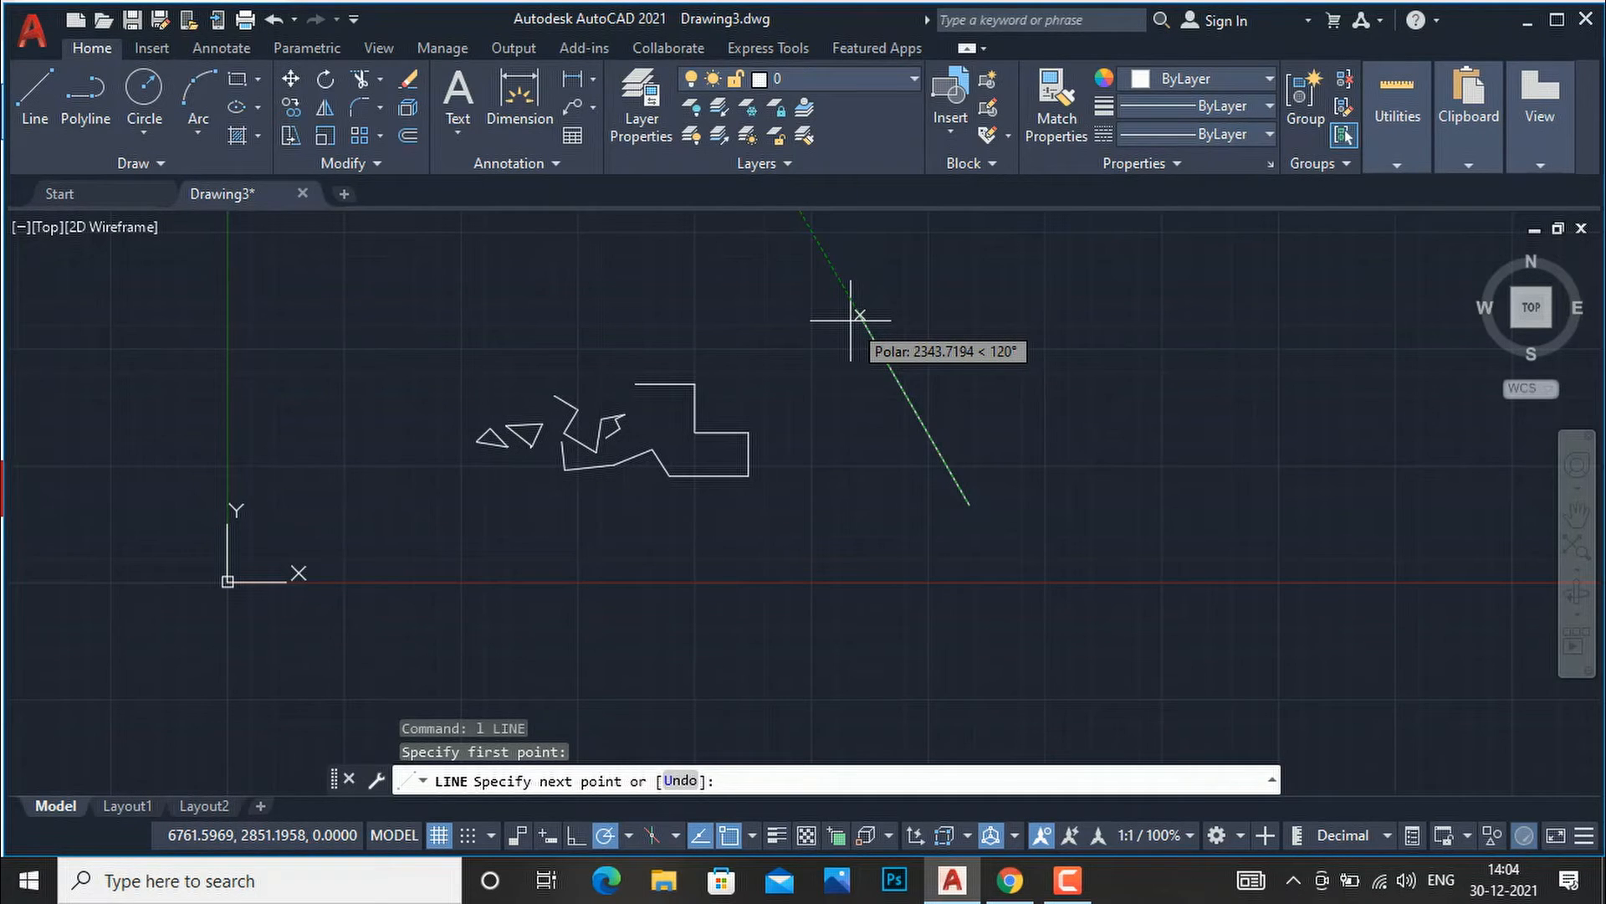
key(Escape)
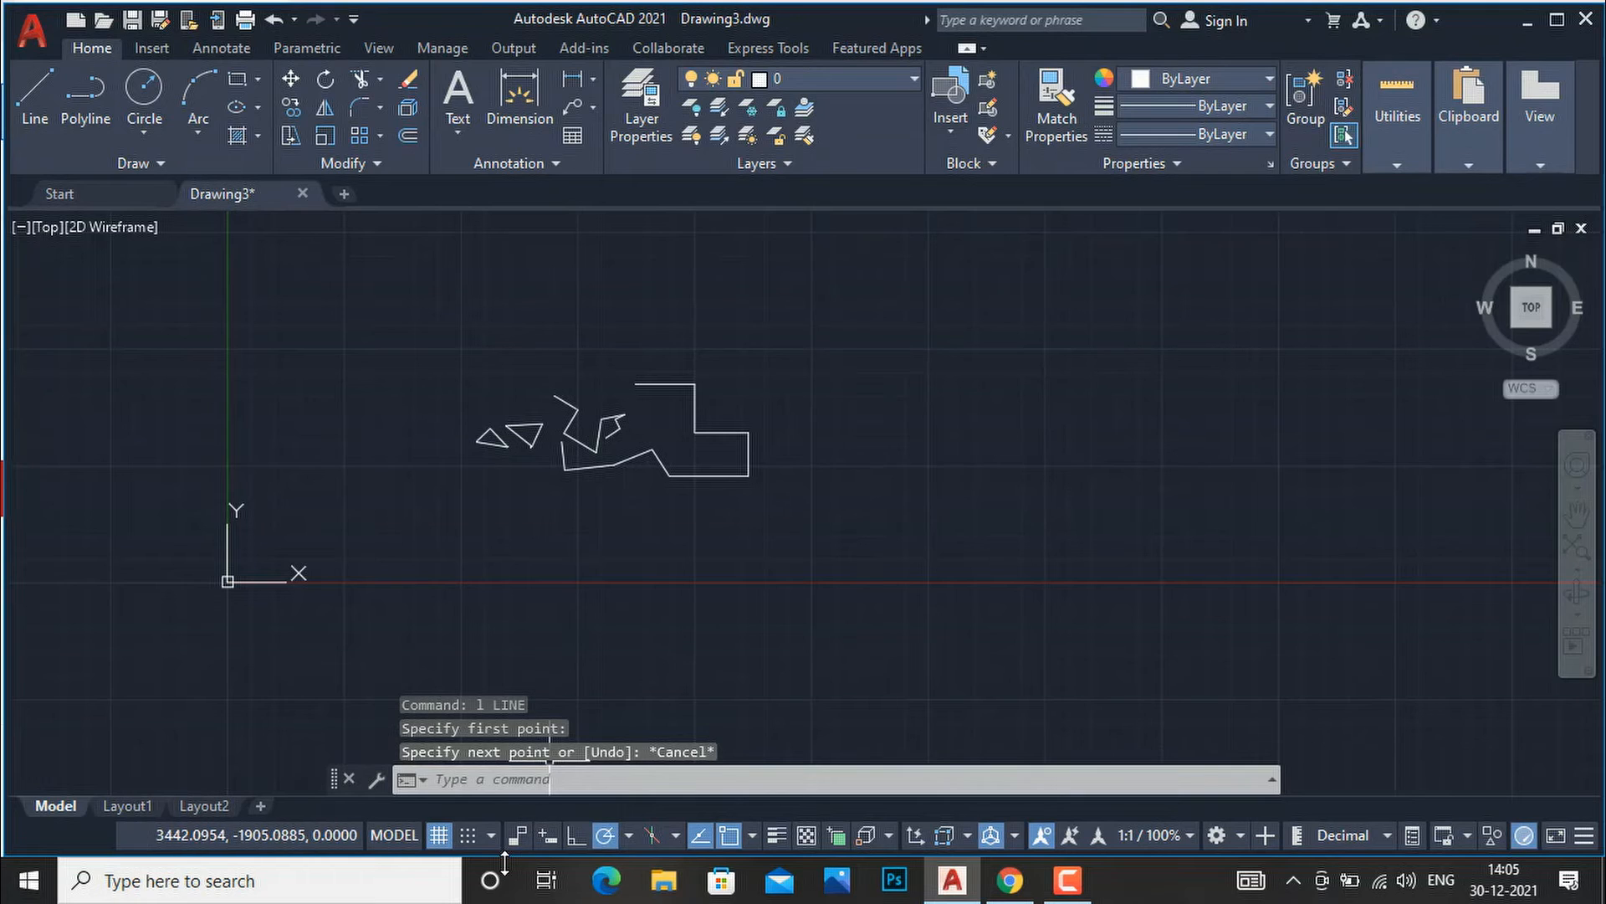
Step: Set the polar tracking angles to 45, 90, 135, 180 and draw a four-sided rectangle with an open corner beside the stepped line
right_click(606, 839)
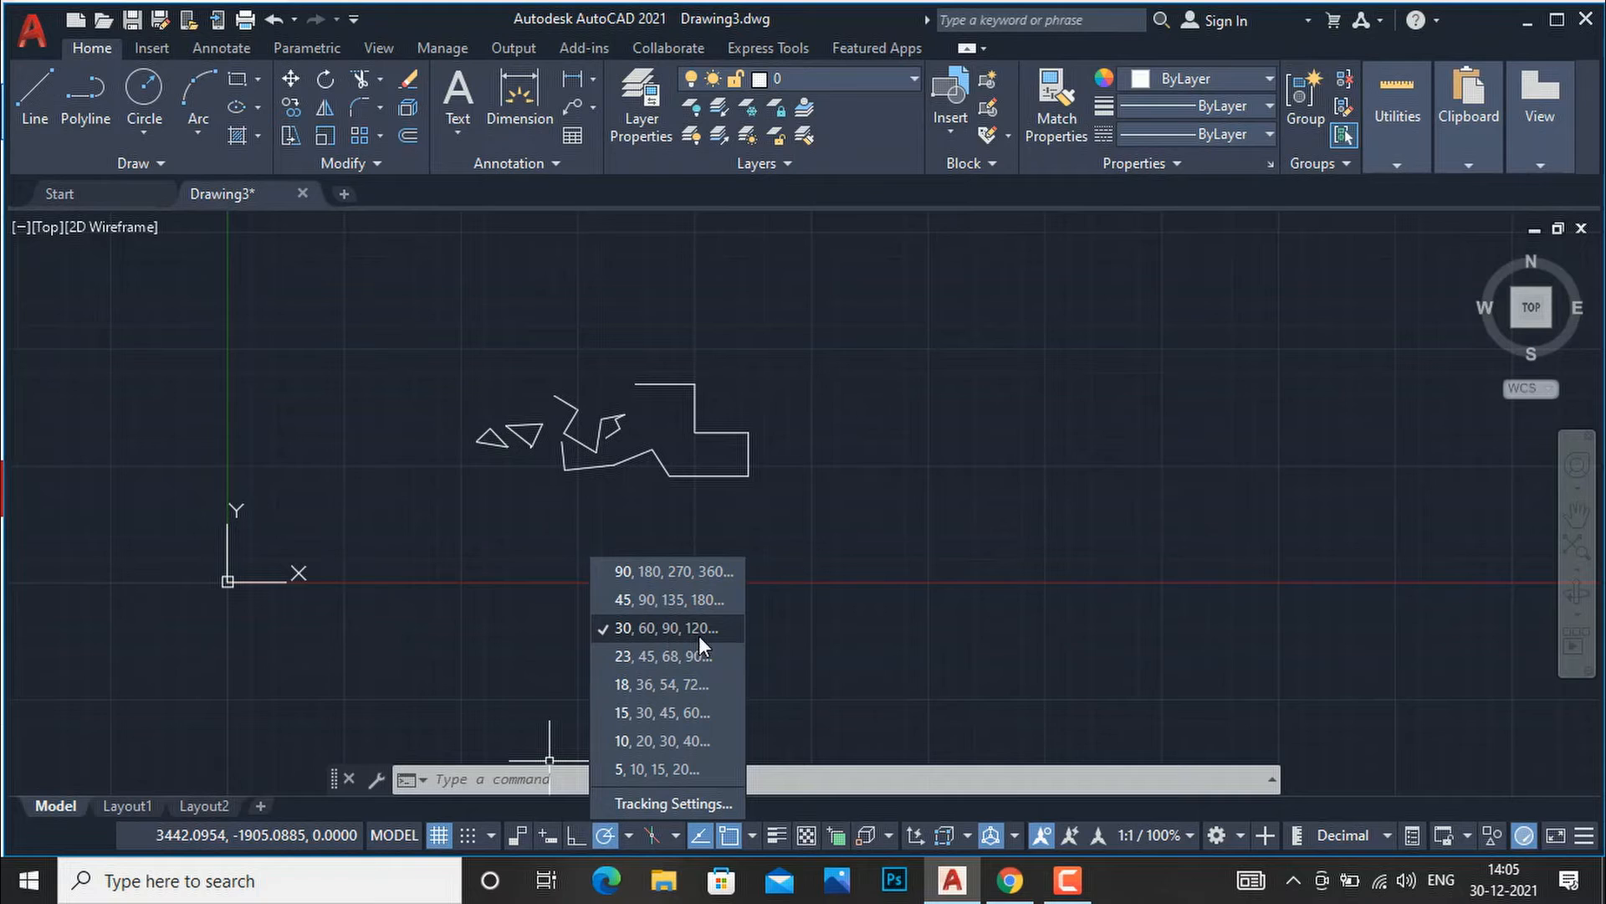
click(618, 599)
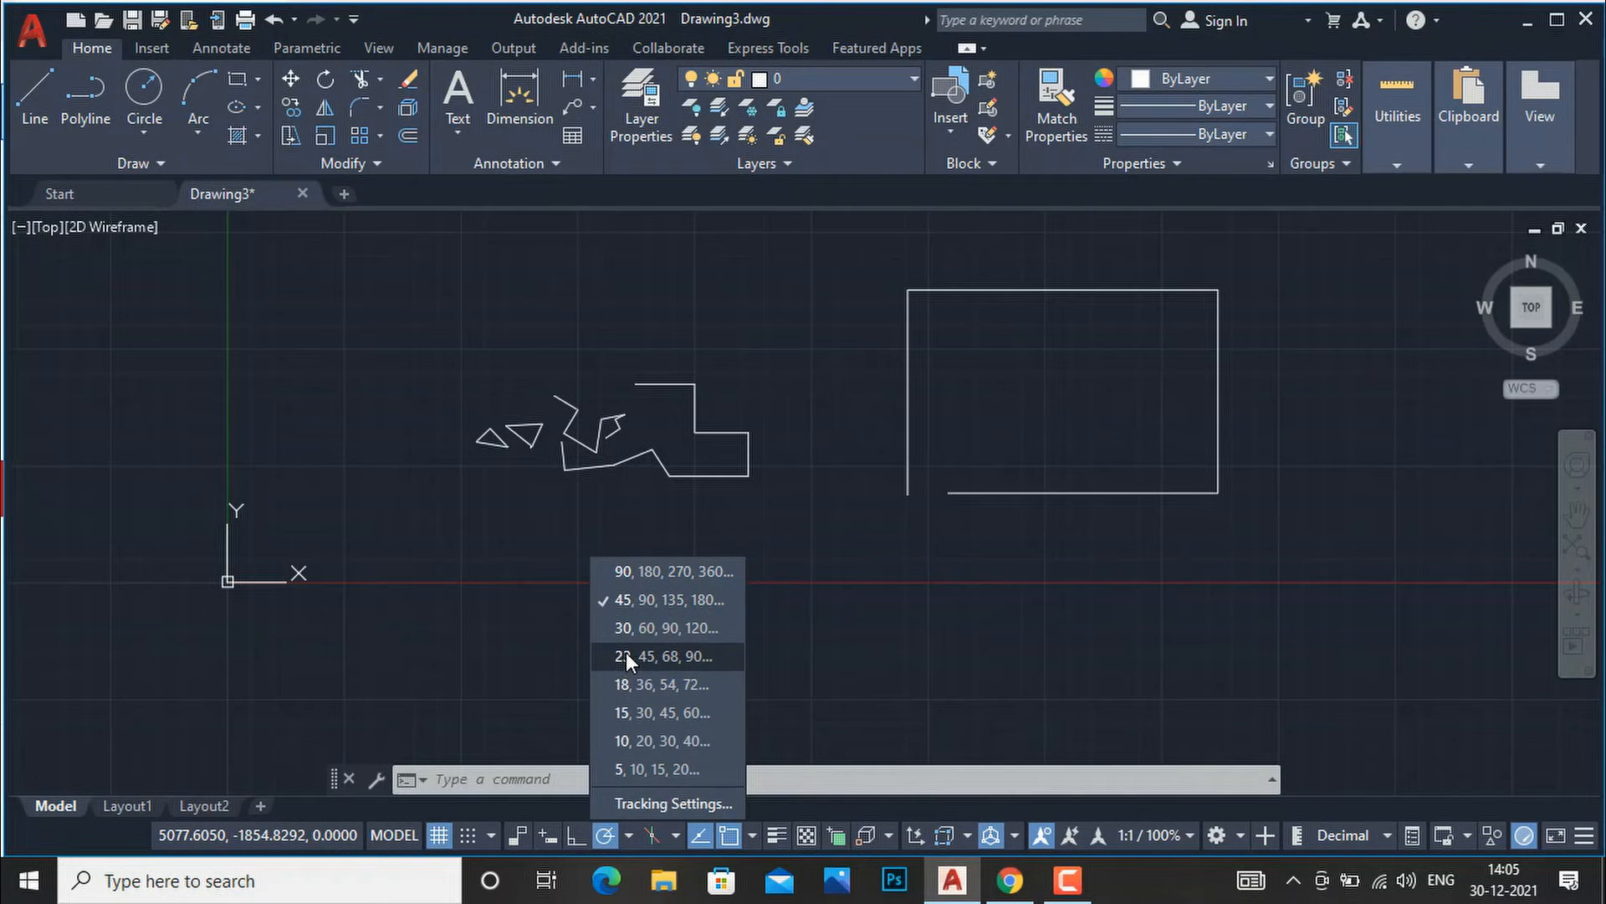
click(975, 595)
scroll(586, 502, down, 3)
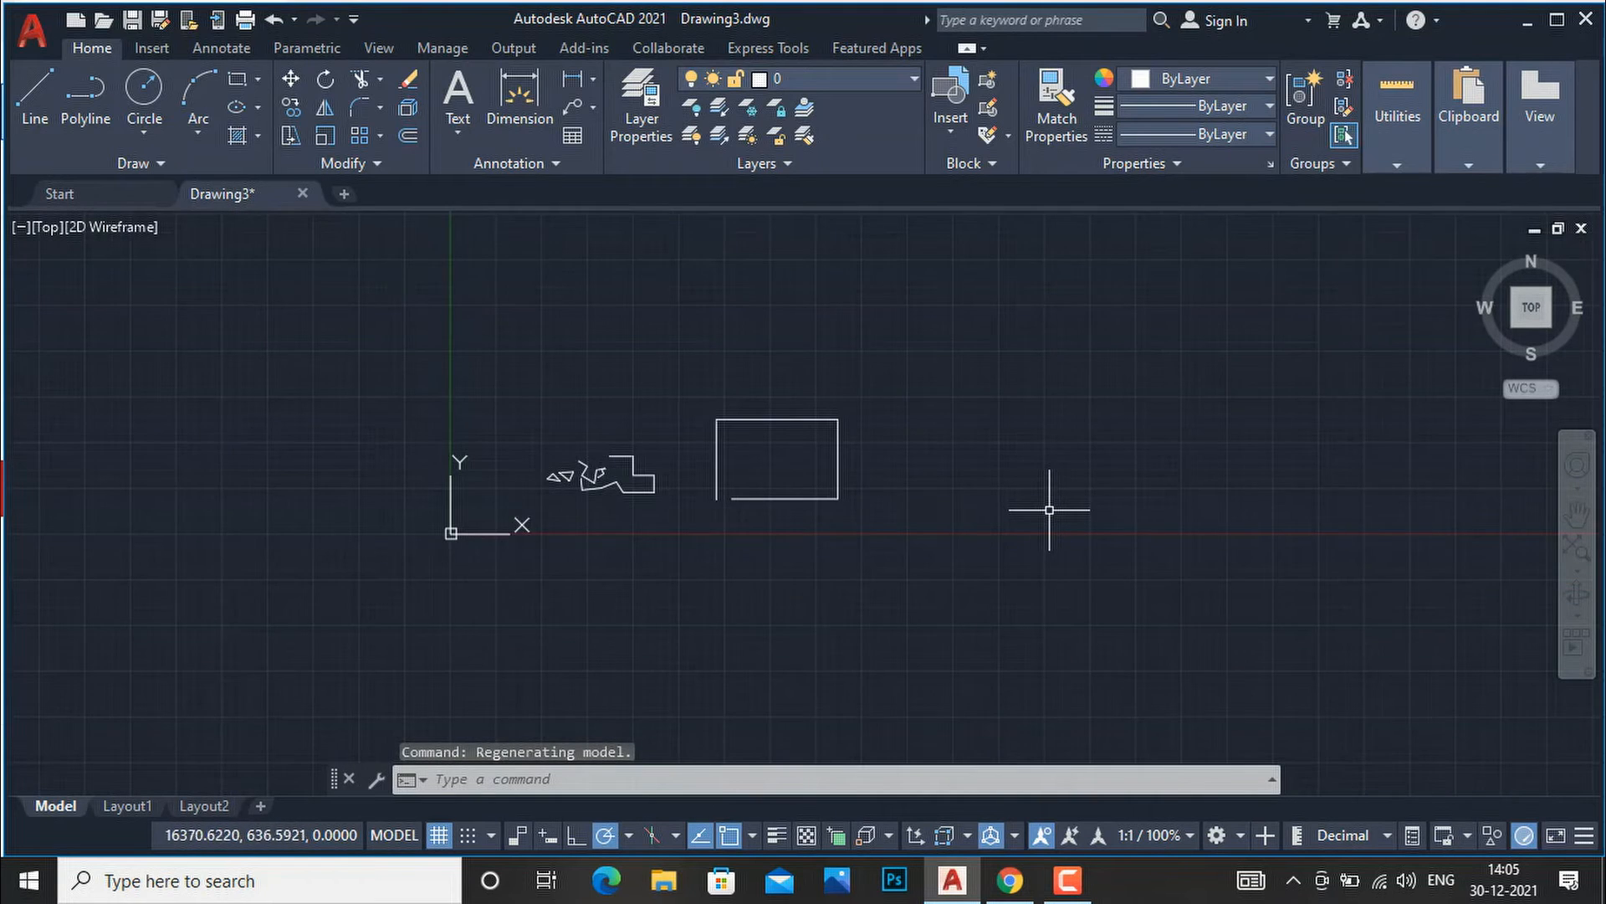
Step: Preview a new line from a point below the open rectangle at the 45° tracking increments, and cancel it
scroll(1047, 509, up, 2)
text(l)
key(Return)
click(847, 588)
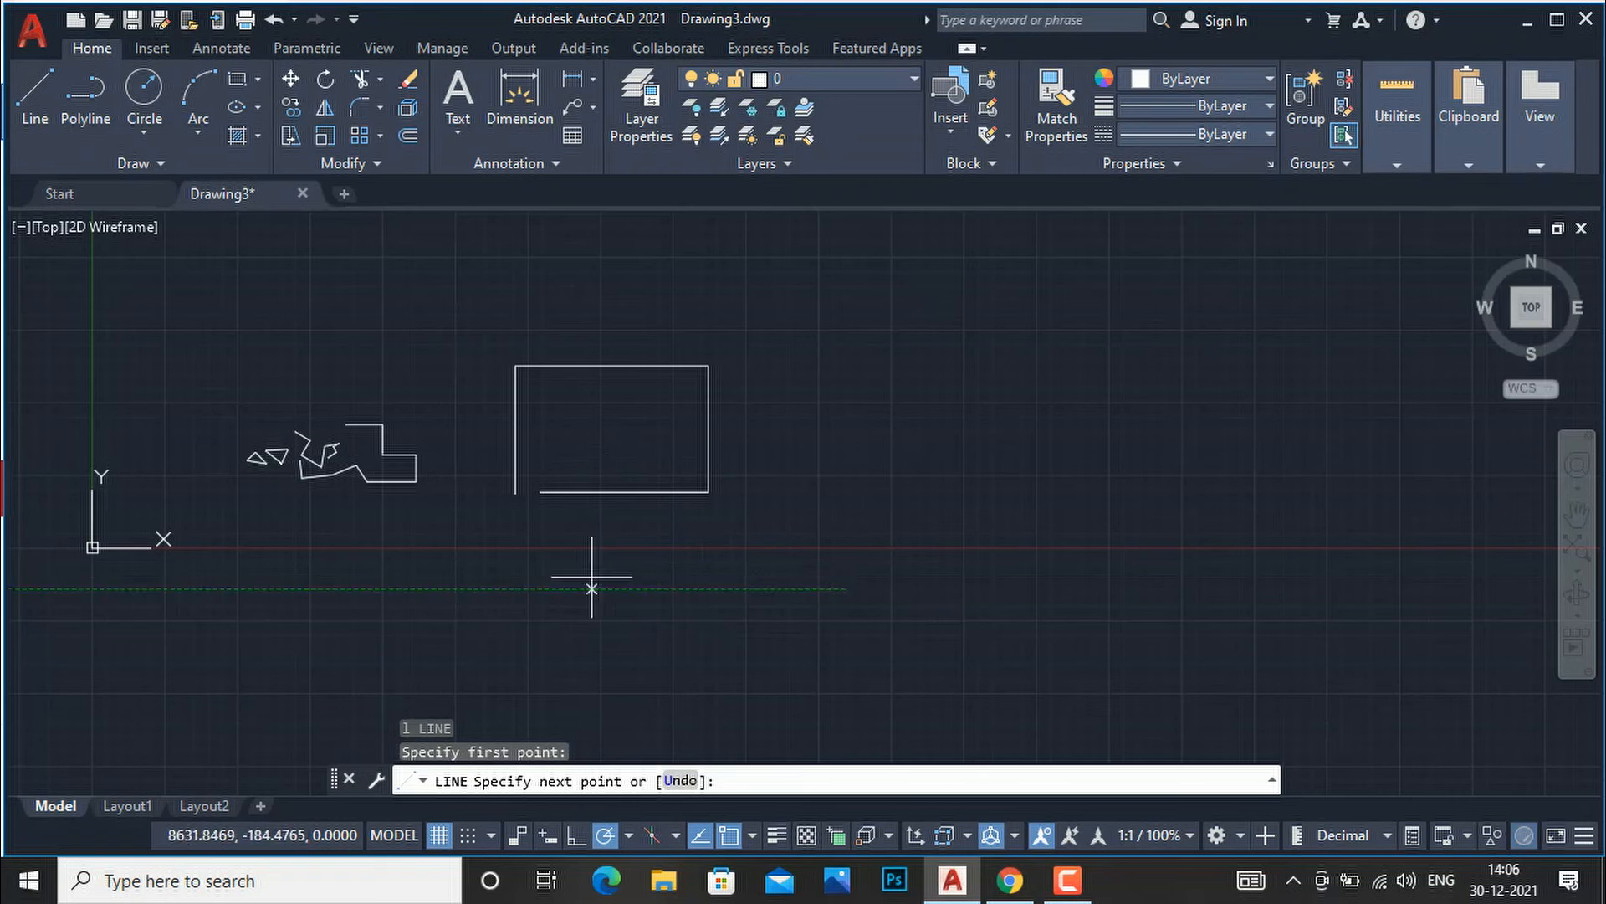
key(Escape)
Step: Set the polar tracking angles to 18, 36, 54, 72, preview a line in the empty area beside the open rectangle, and cancel it
right_click(609, 831)
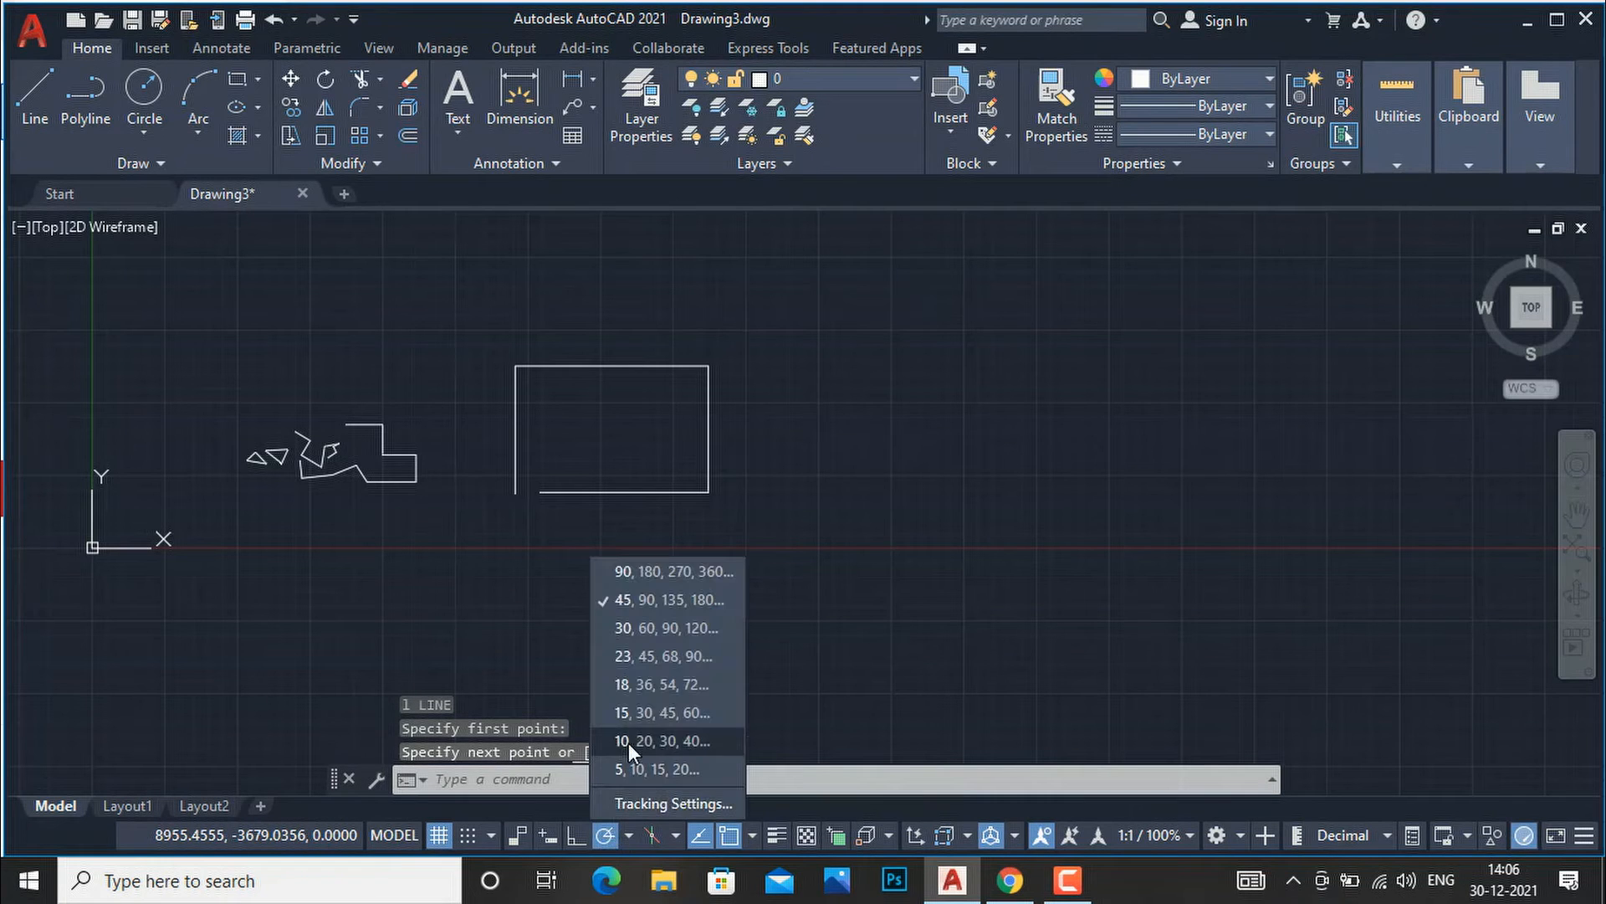
click(636, 696)
text(L)
key(Return)
click(1012, 499)
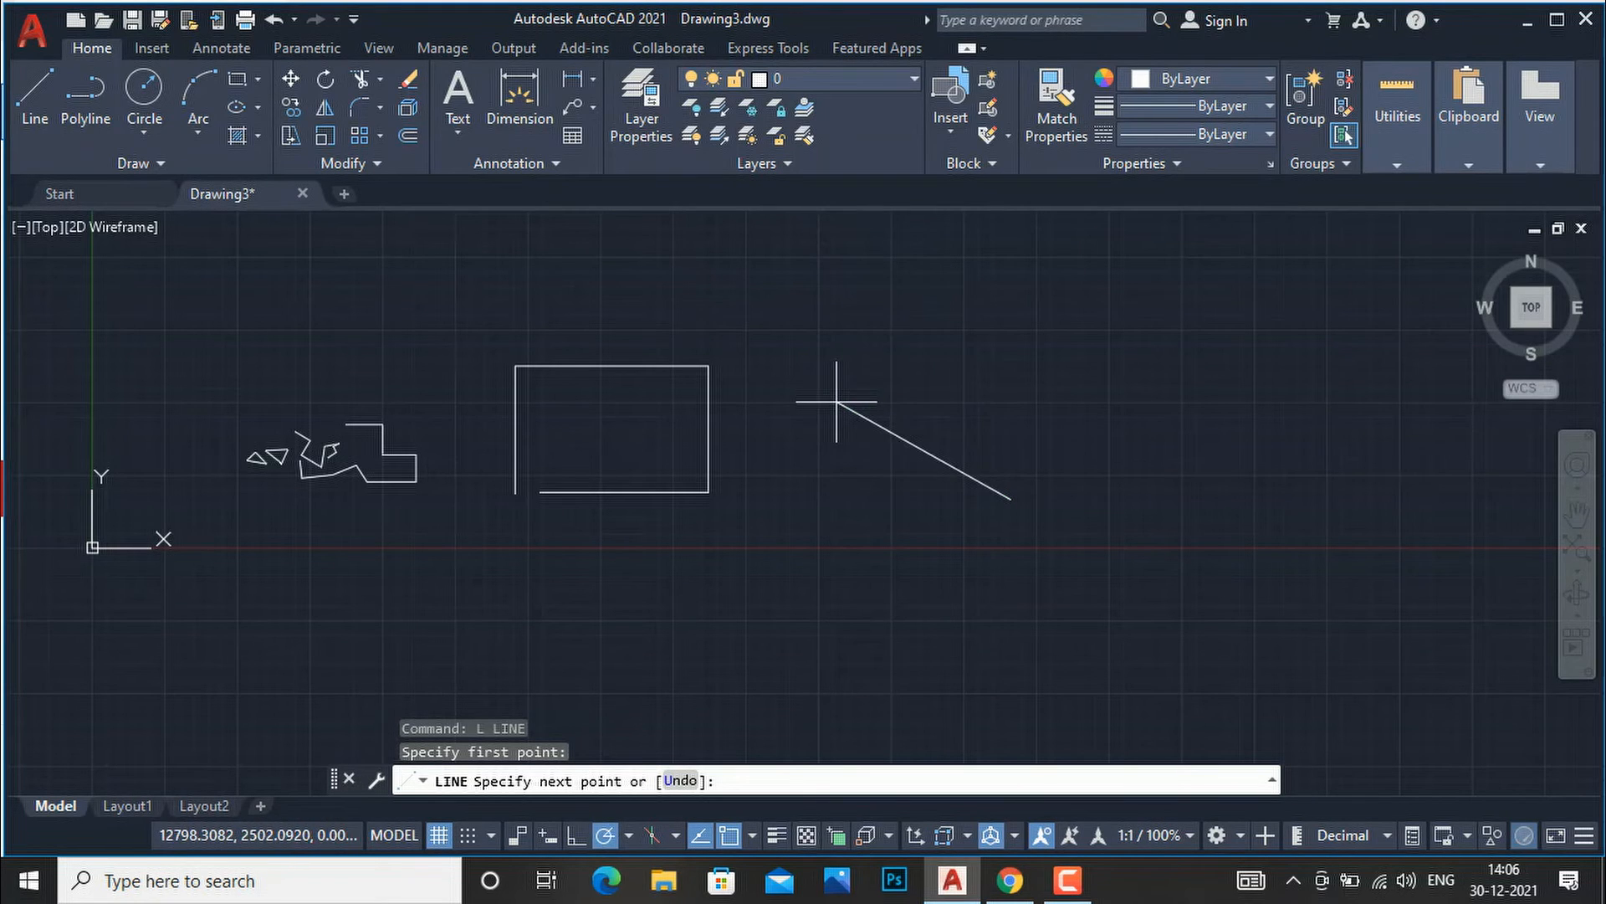
key(Escape)
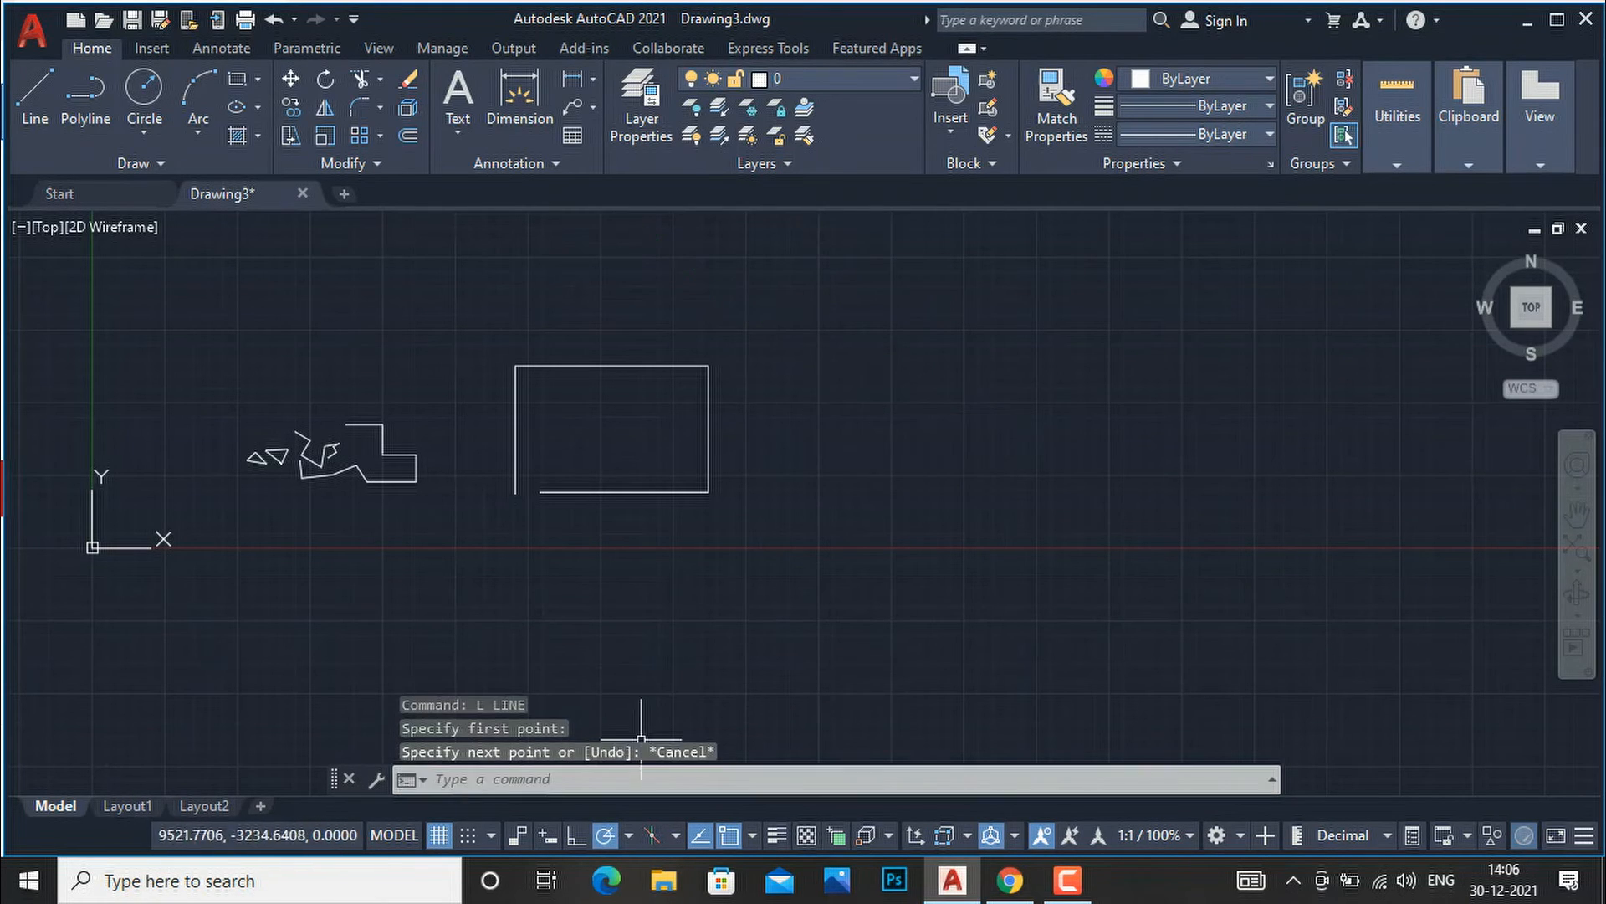
Step: Enable additional angles in the polar tracking settings, add 47 as a new angle, and confirm the settings
right_click(597, 833)
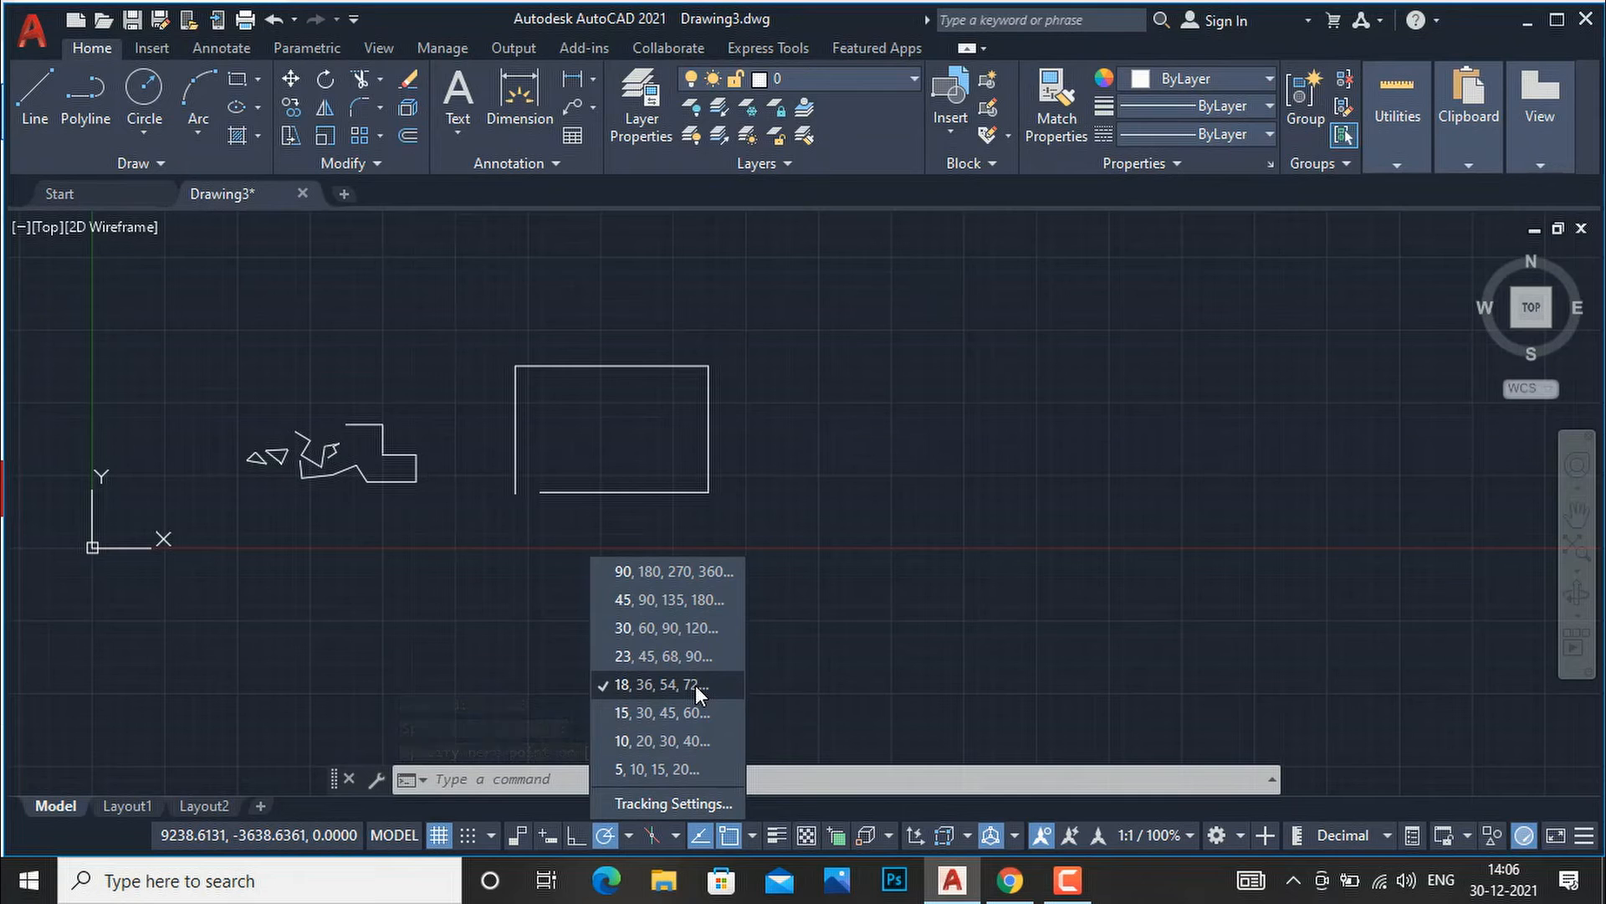
click(695, 799)
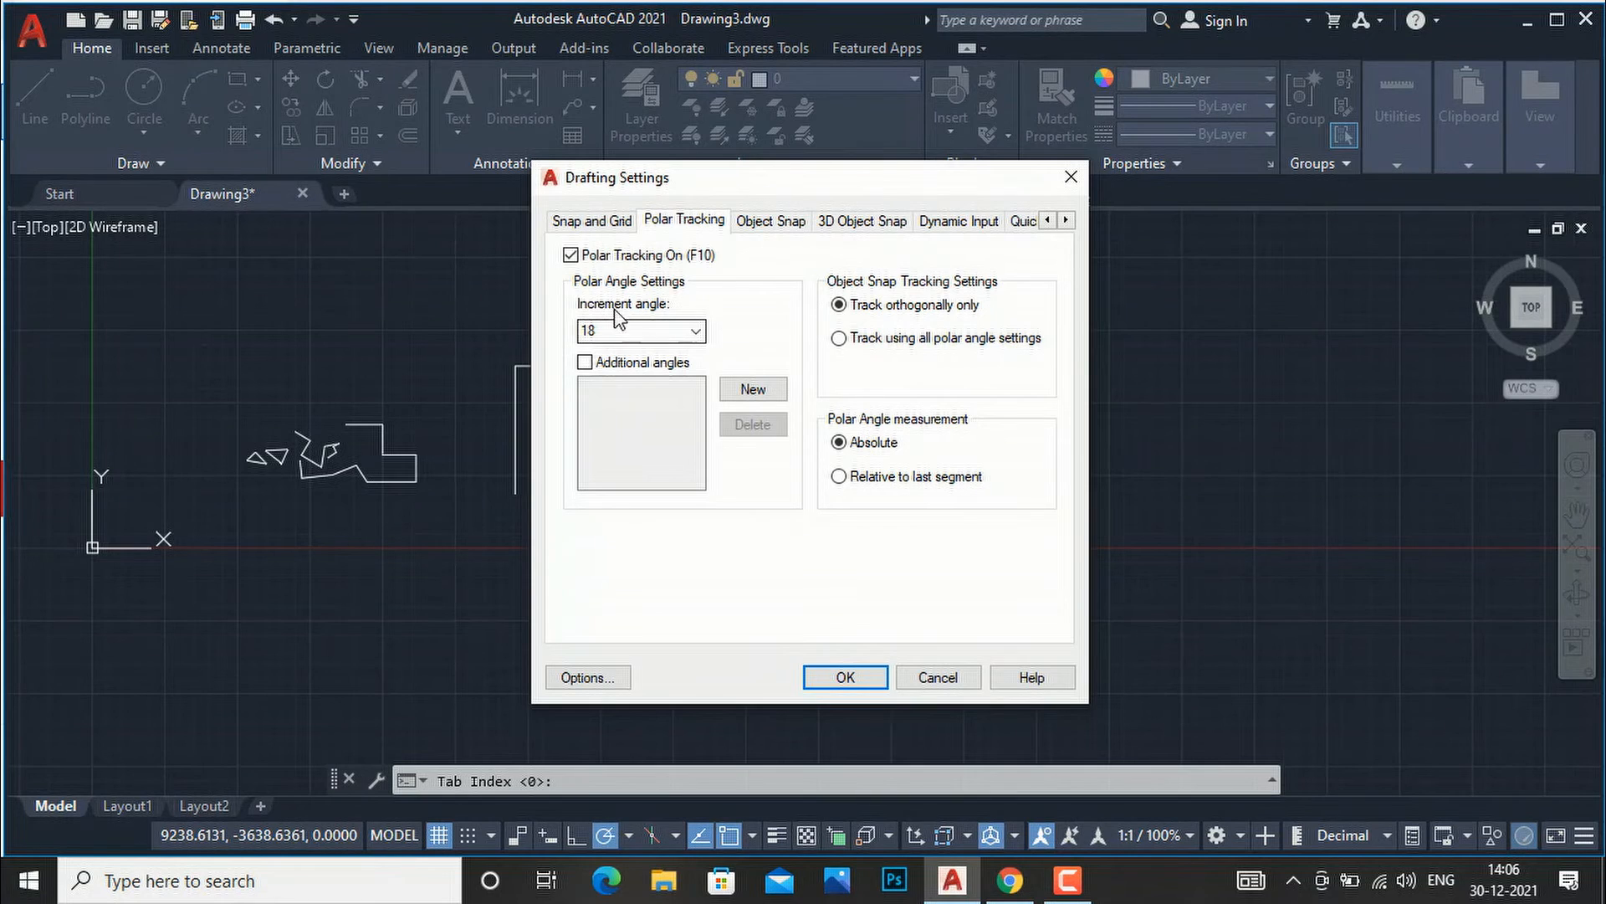
click(584, 365)
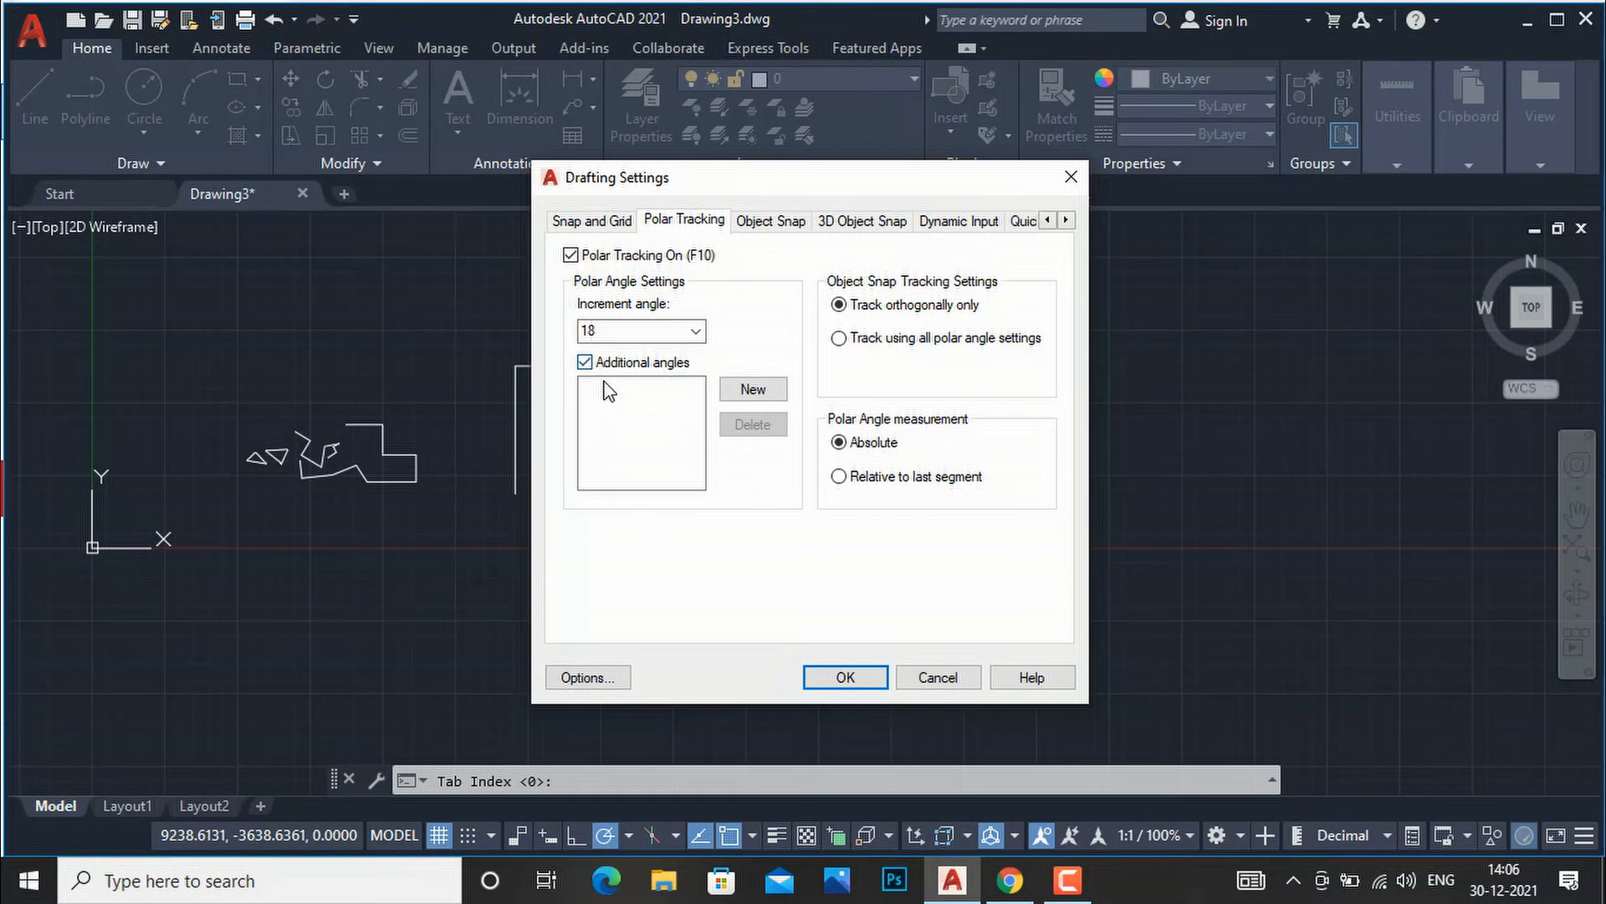
click(738, 393)
click(846, 677)
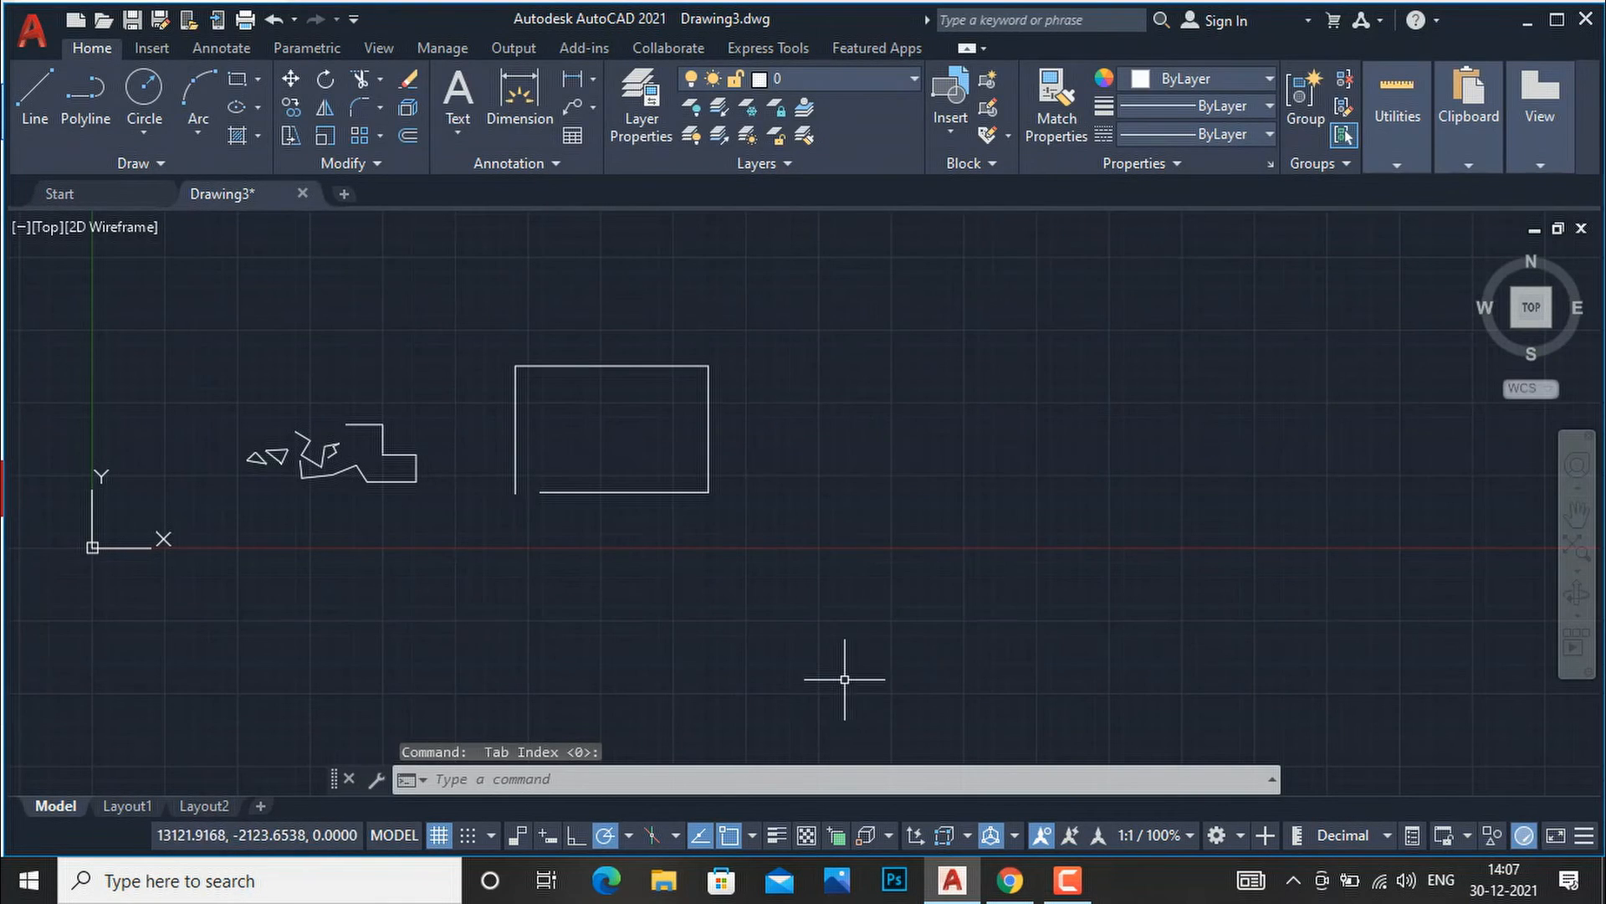
Step: Set the polar tracking angles to 47, 94, 141, 188, preview a line at a tracked angle such as 141°, and cancel it
right_click(600, 837)
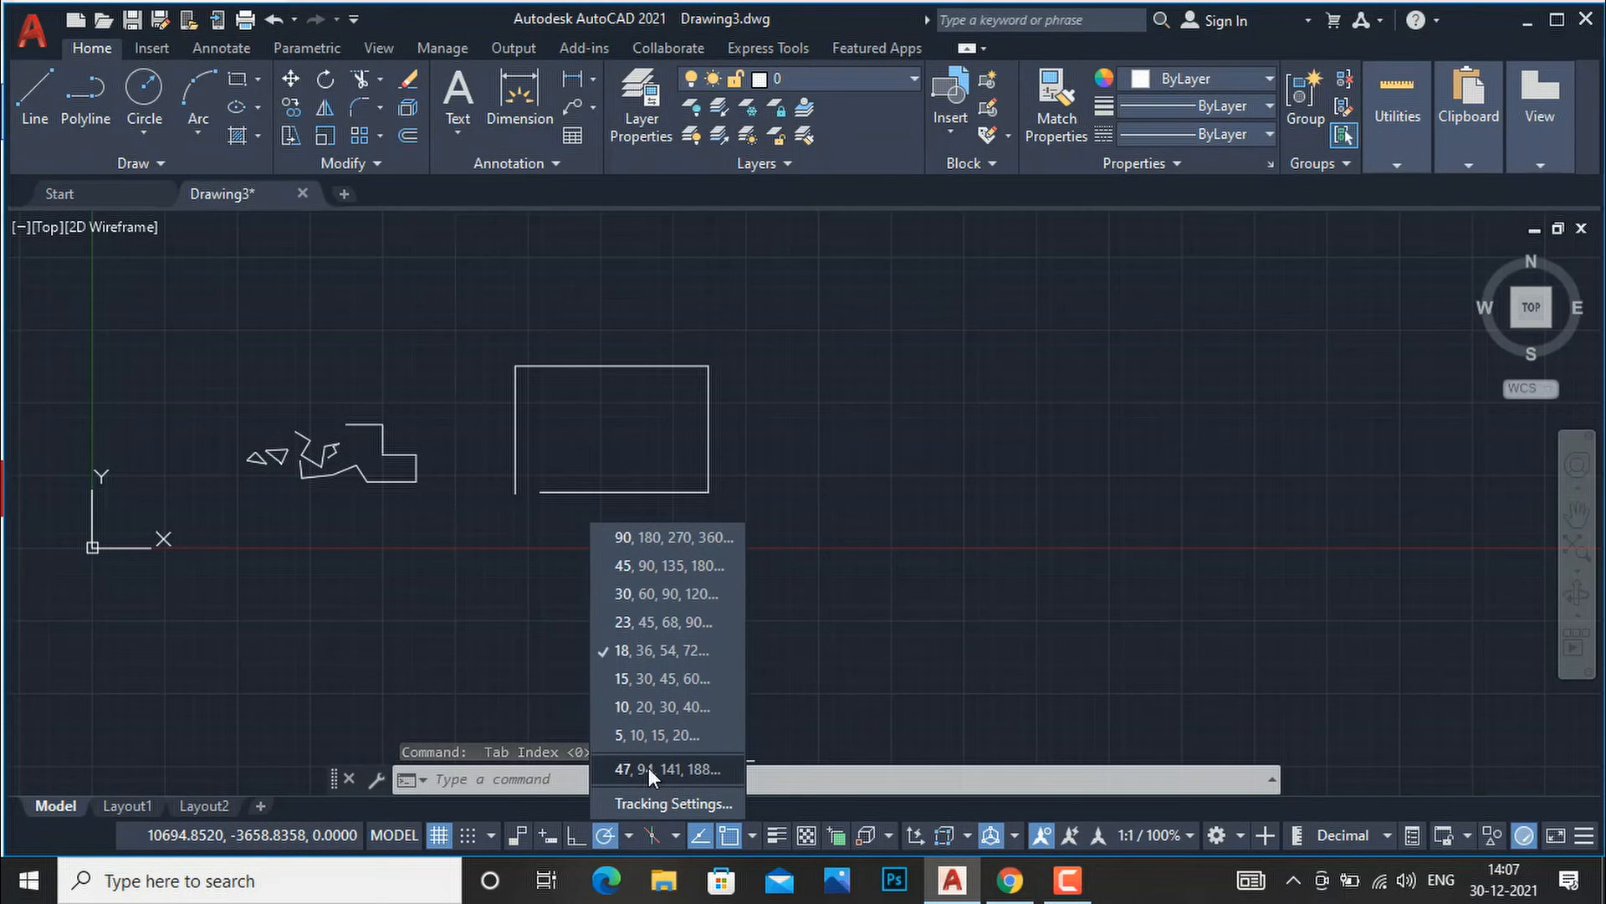
click(620, 769)
text(1)
key(Return)
click(1028, 515)
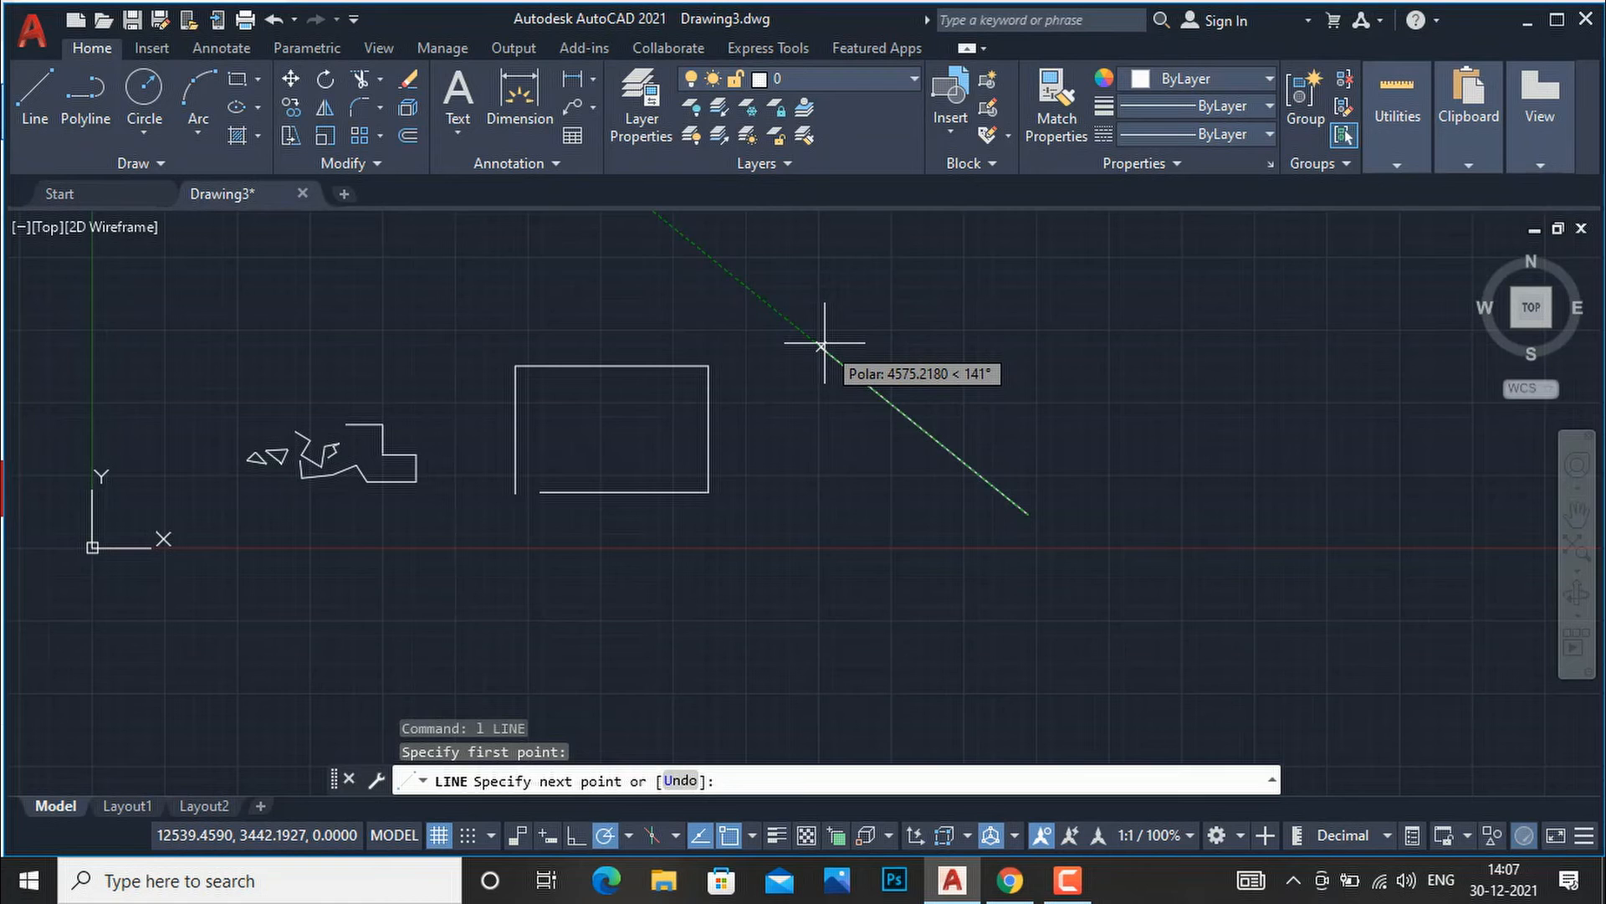
key(Escape)
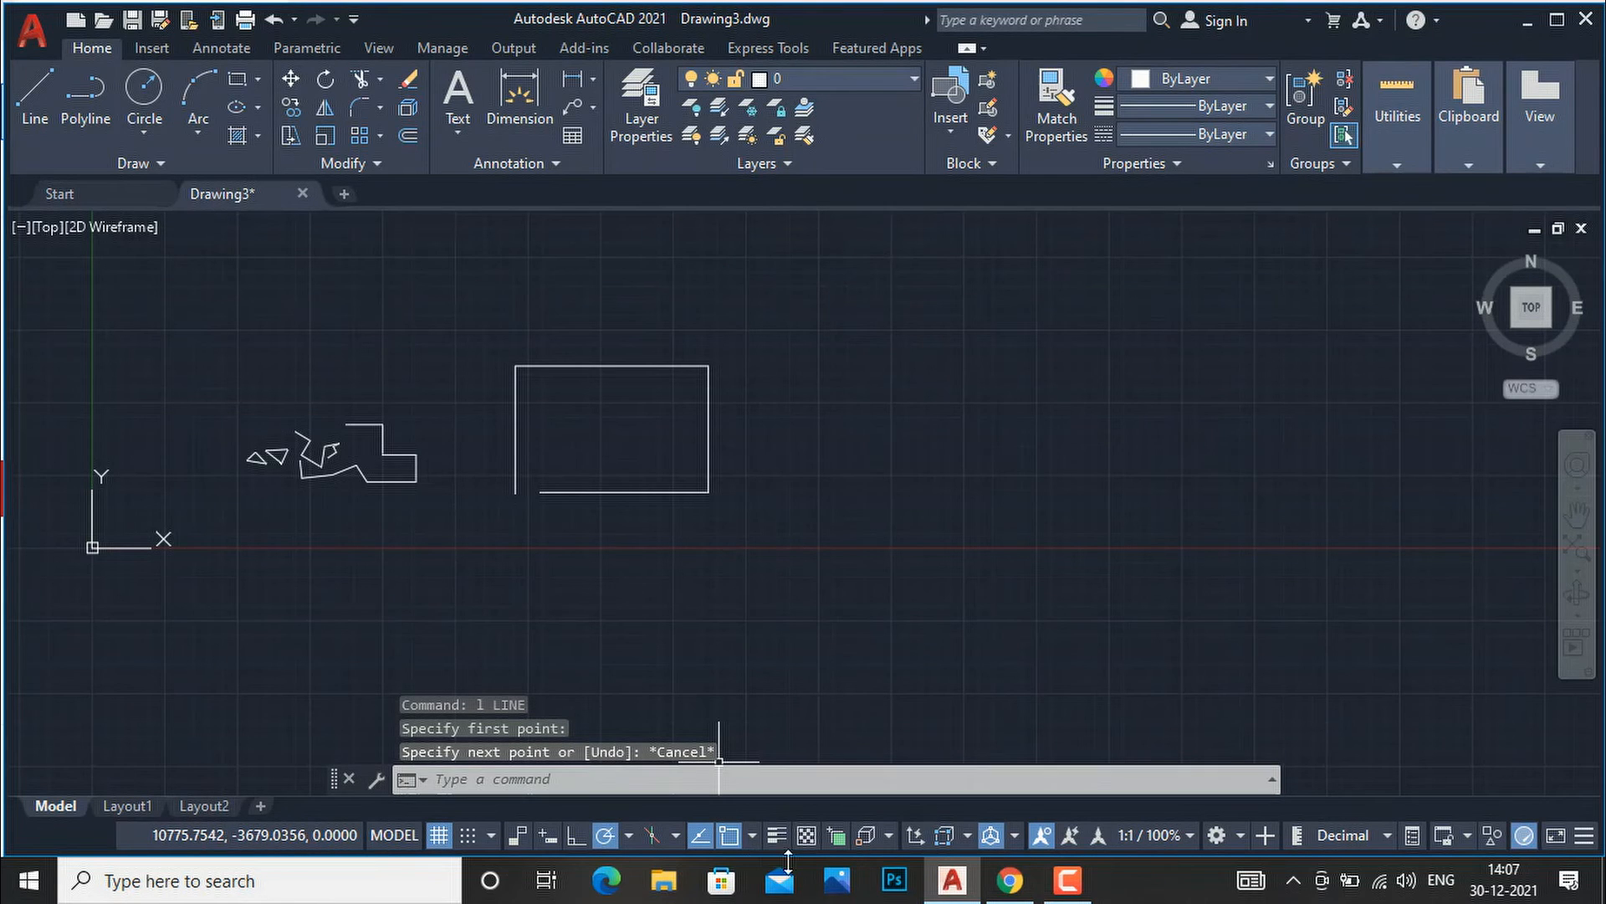
Step: Turn polar tracking off and draw a four-sided rectangle beside the open one, aligning its corners with object snap tracking
click(602, 837)
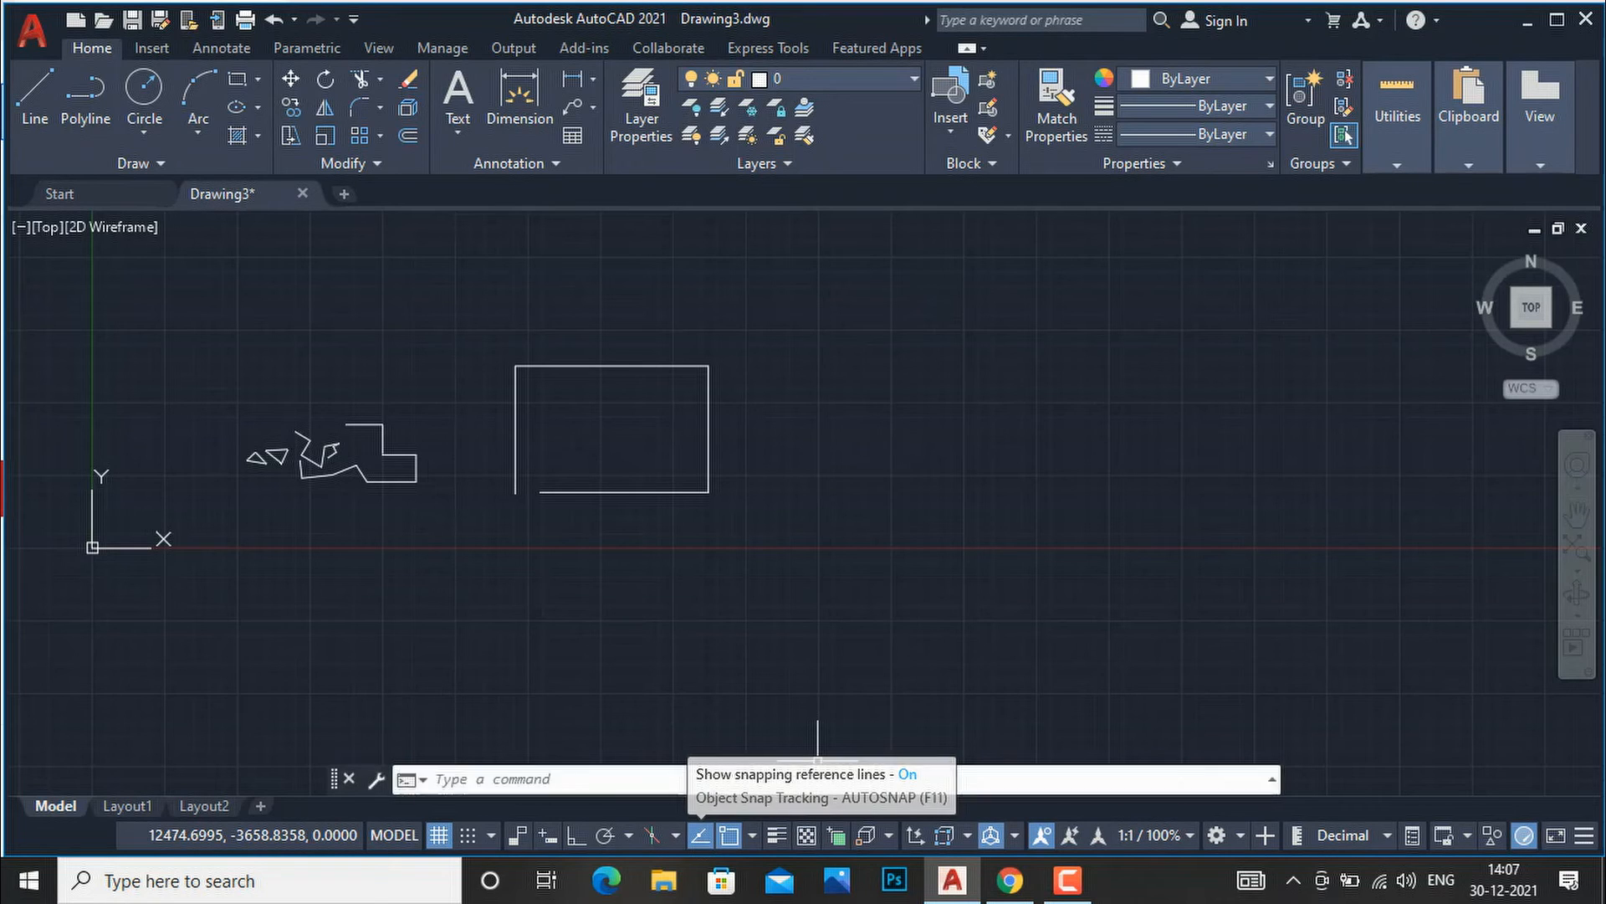
text(l)
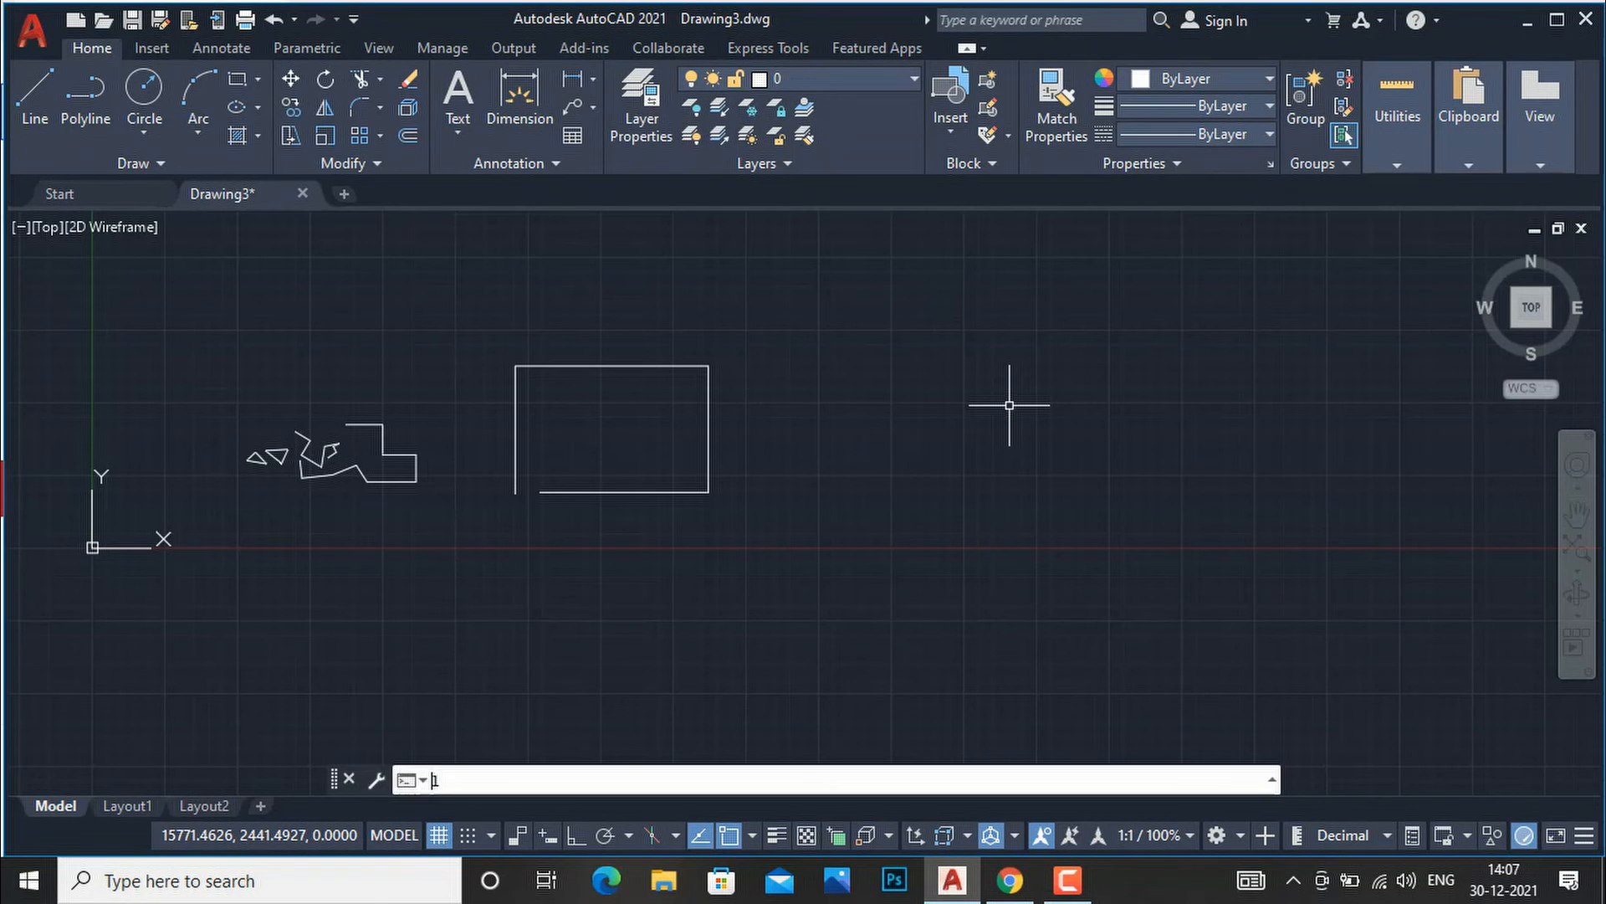
key(Return)
click(917, 344)
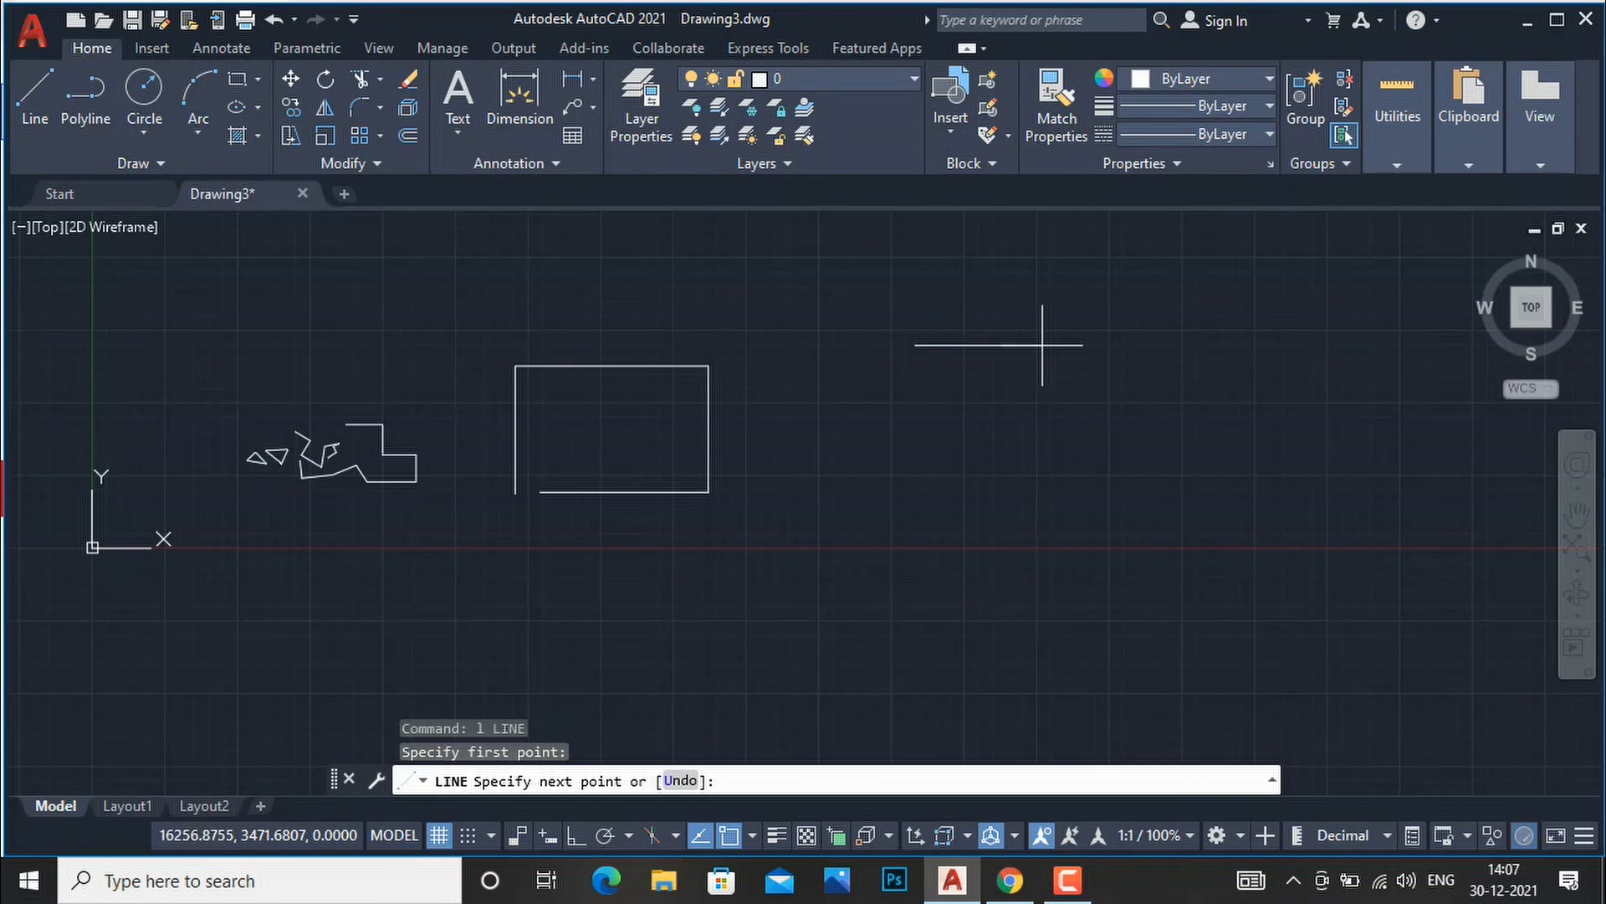
click(1176, 344)
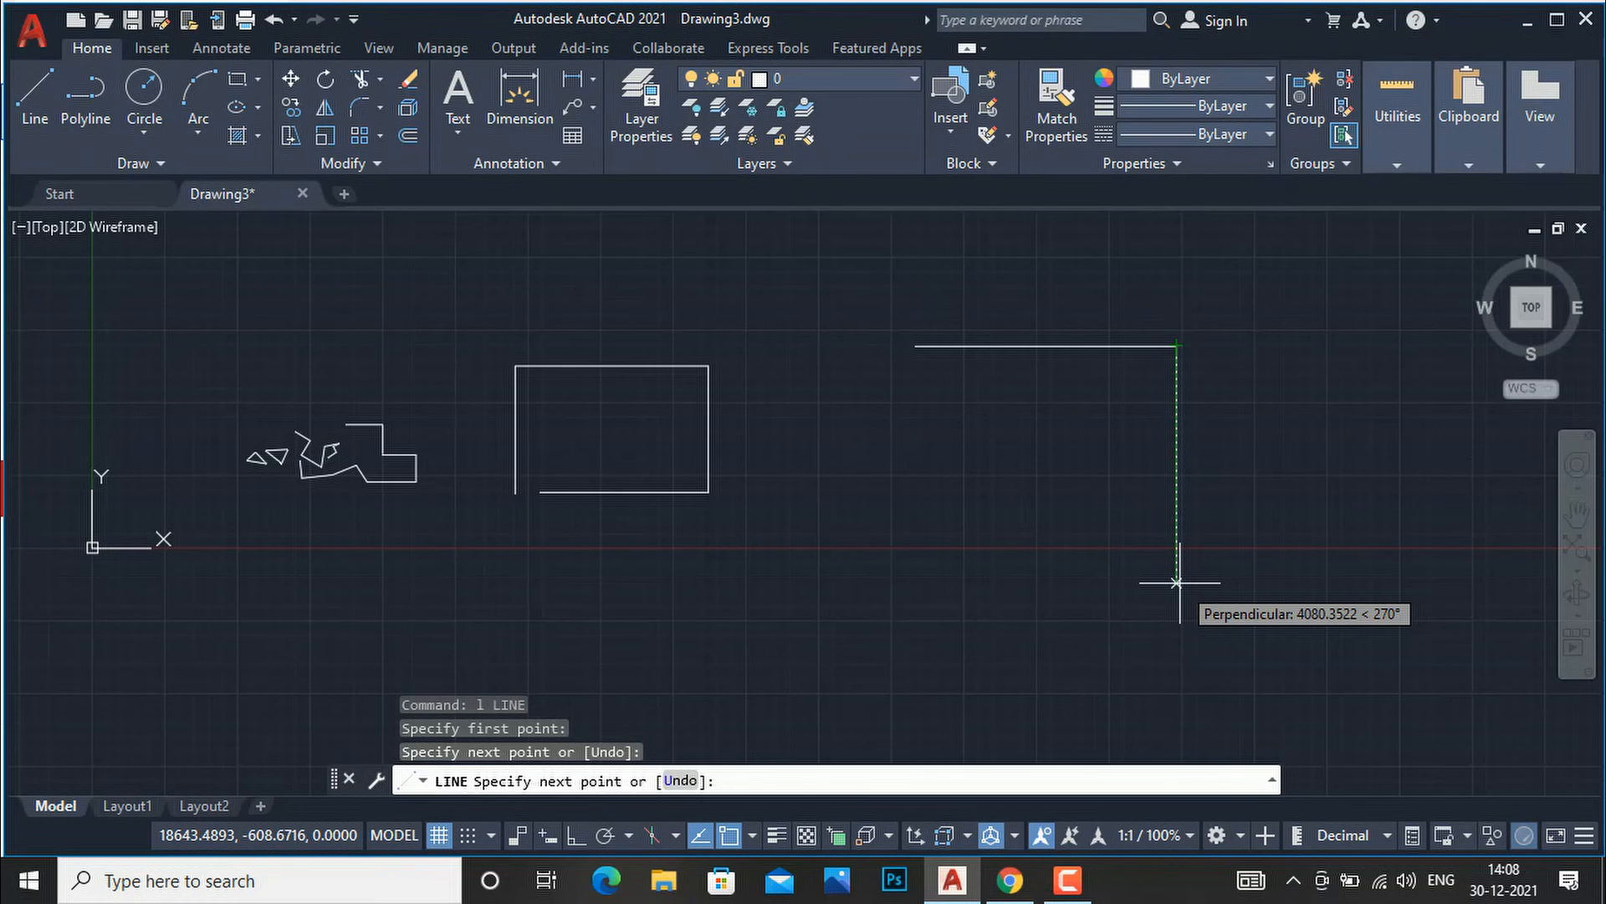
click(1178, 582)
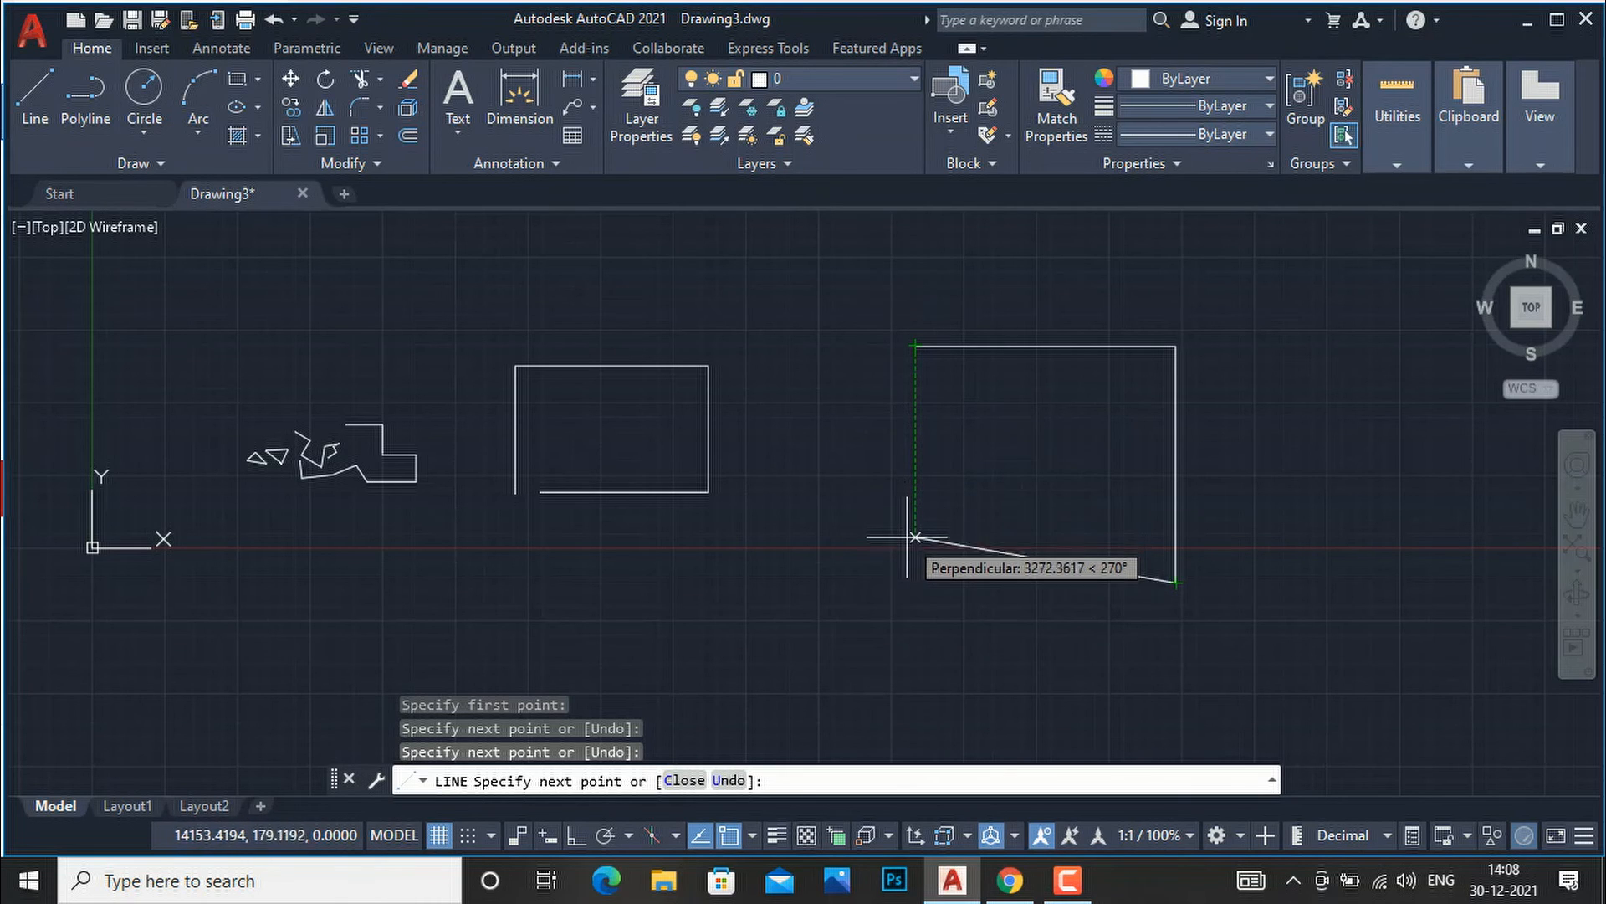
click(914, 583)
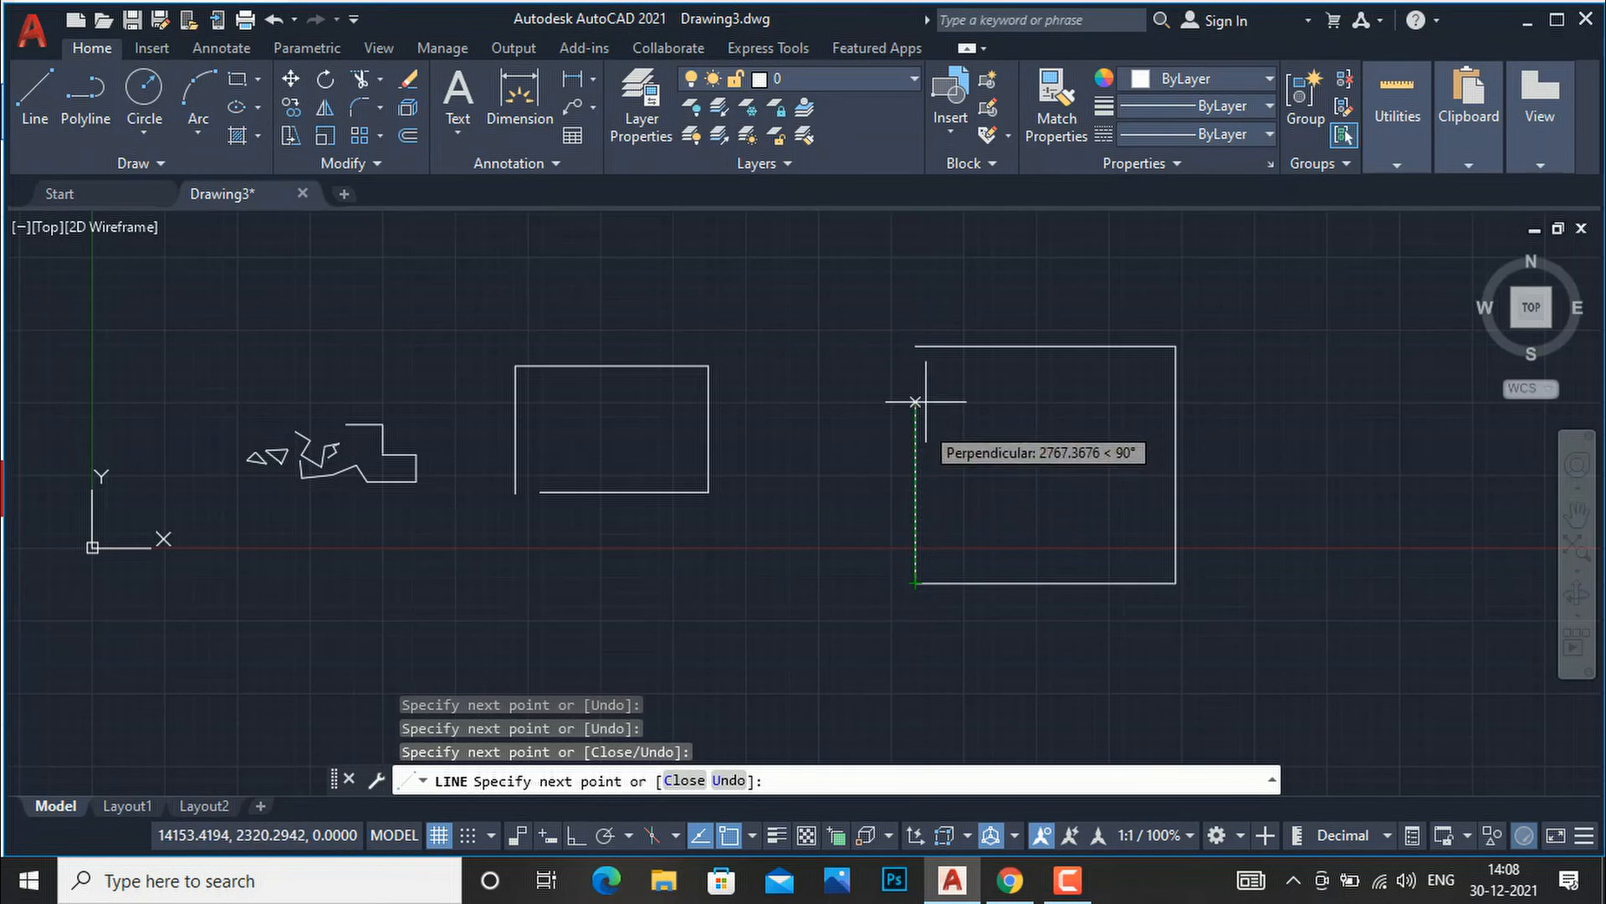
click(915, 360)
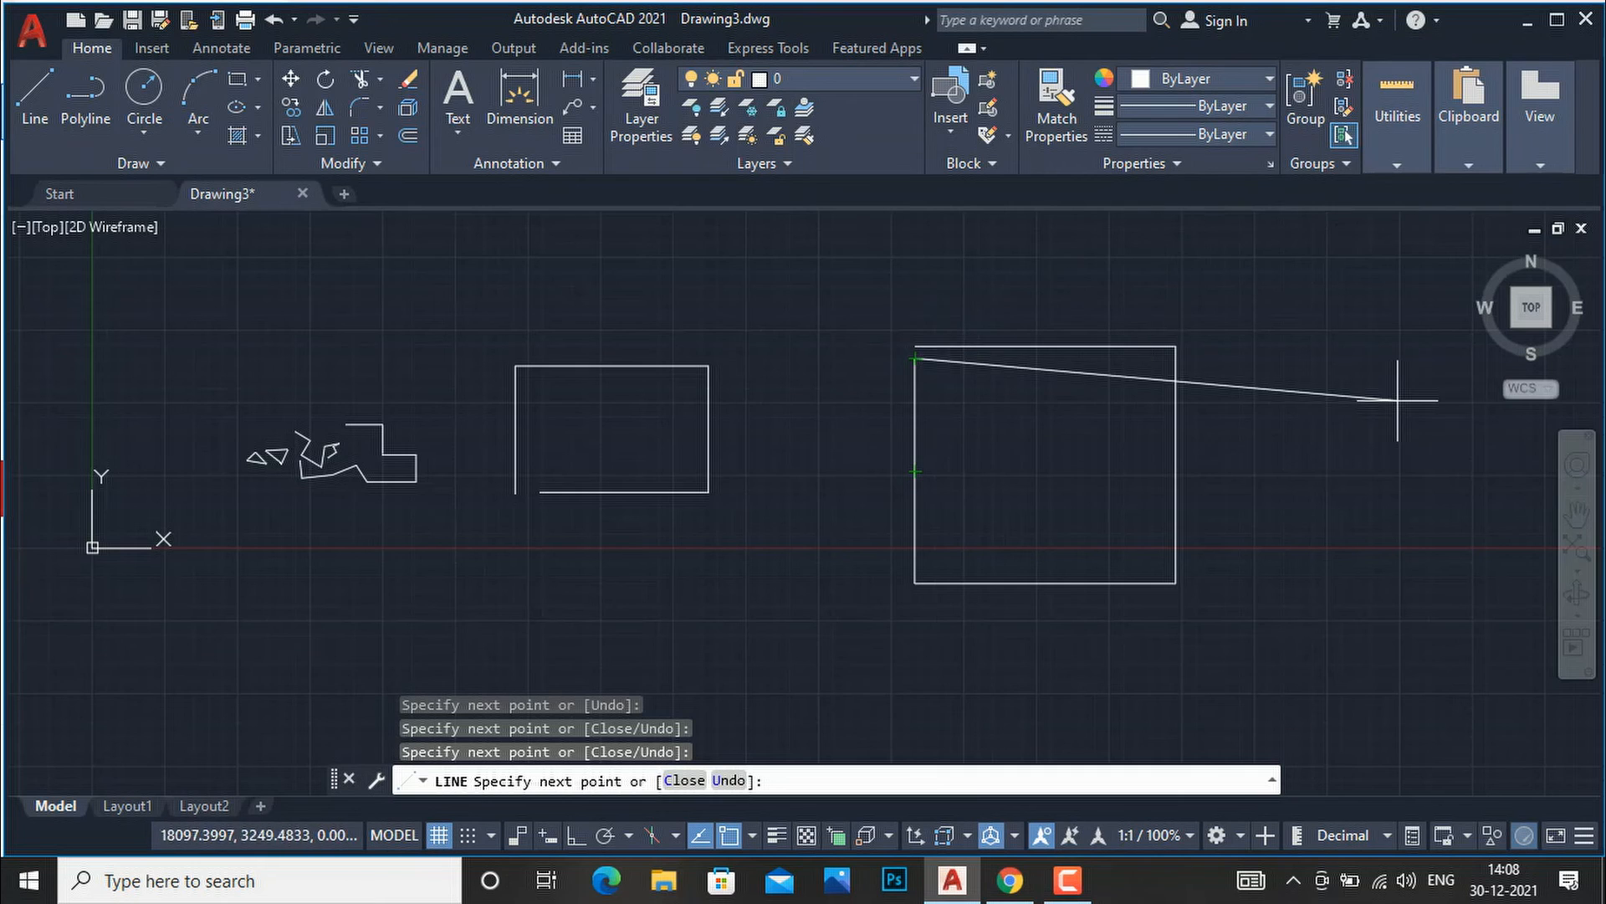
scroll(941, 339, up, 2)
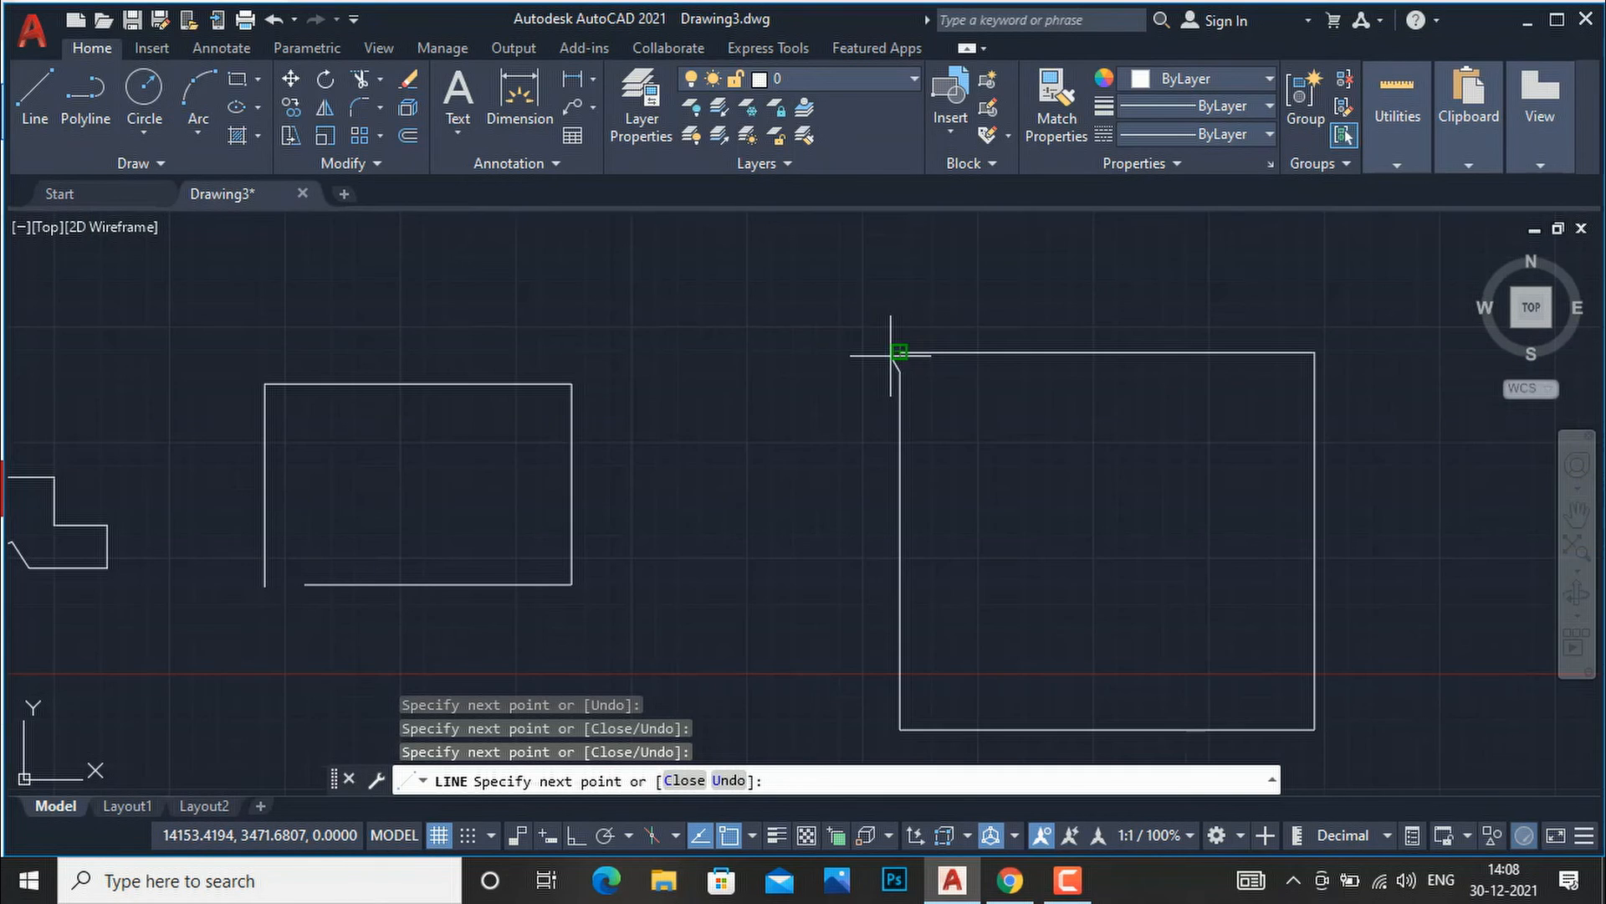
key(Escape)
scroll(693, 343, down, 5)
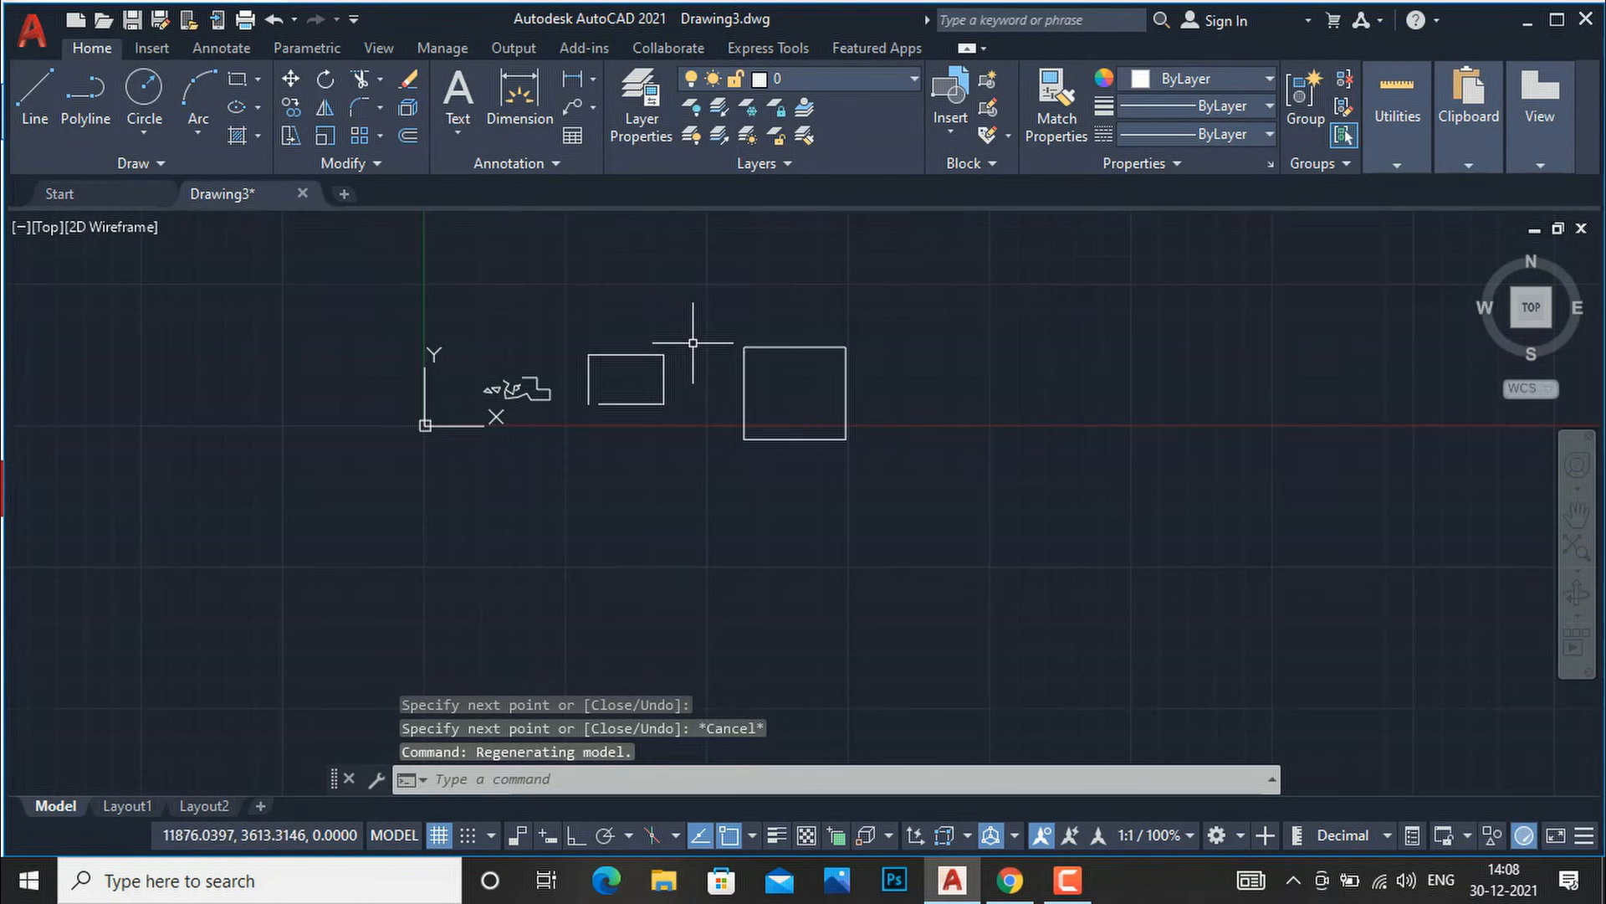
Step: Turn object snap tracking off and draw the upper and right sides of a larger rectangle beside the previous one
click(697, 834)
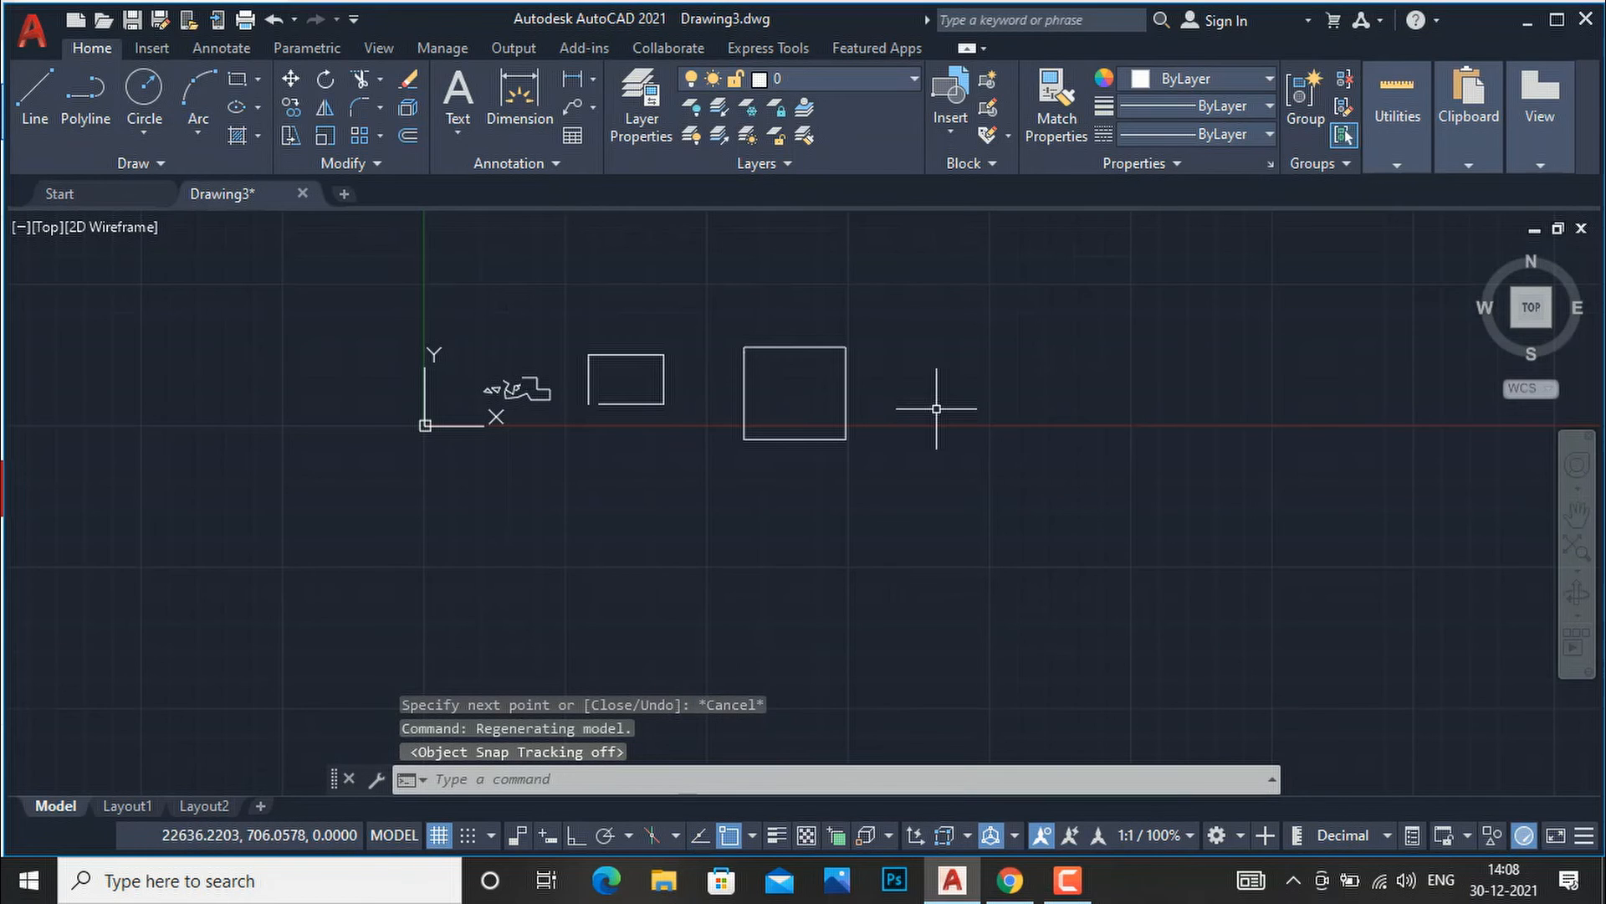
text(l)
key(Return)
click(965, 336)
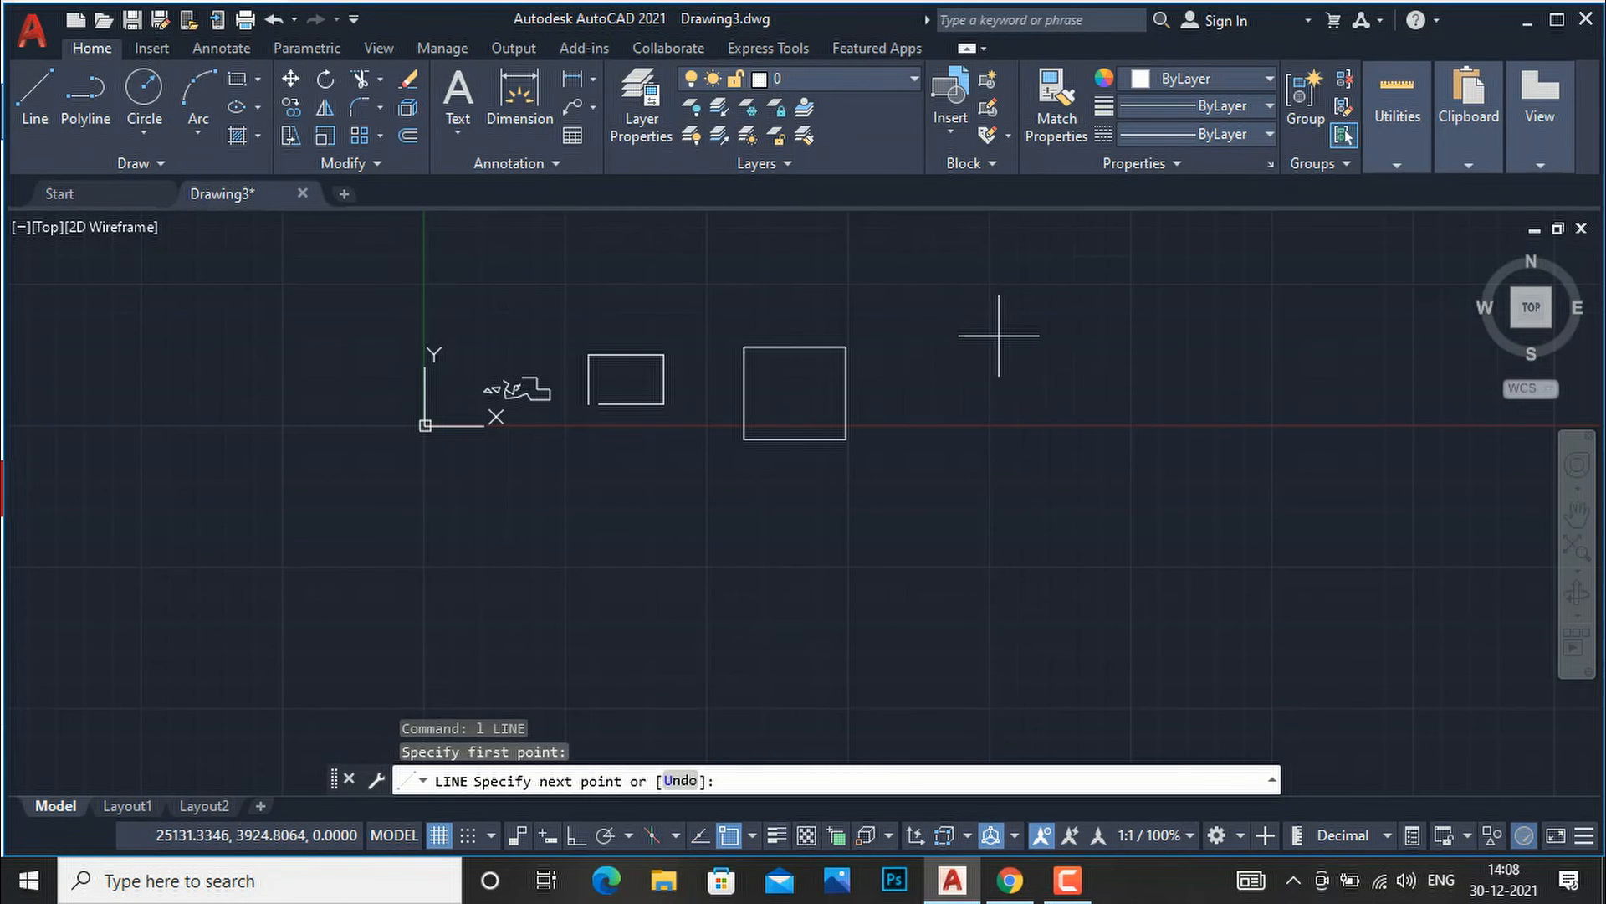
click(1171, 336)
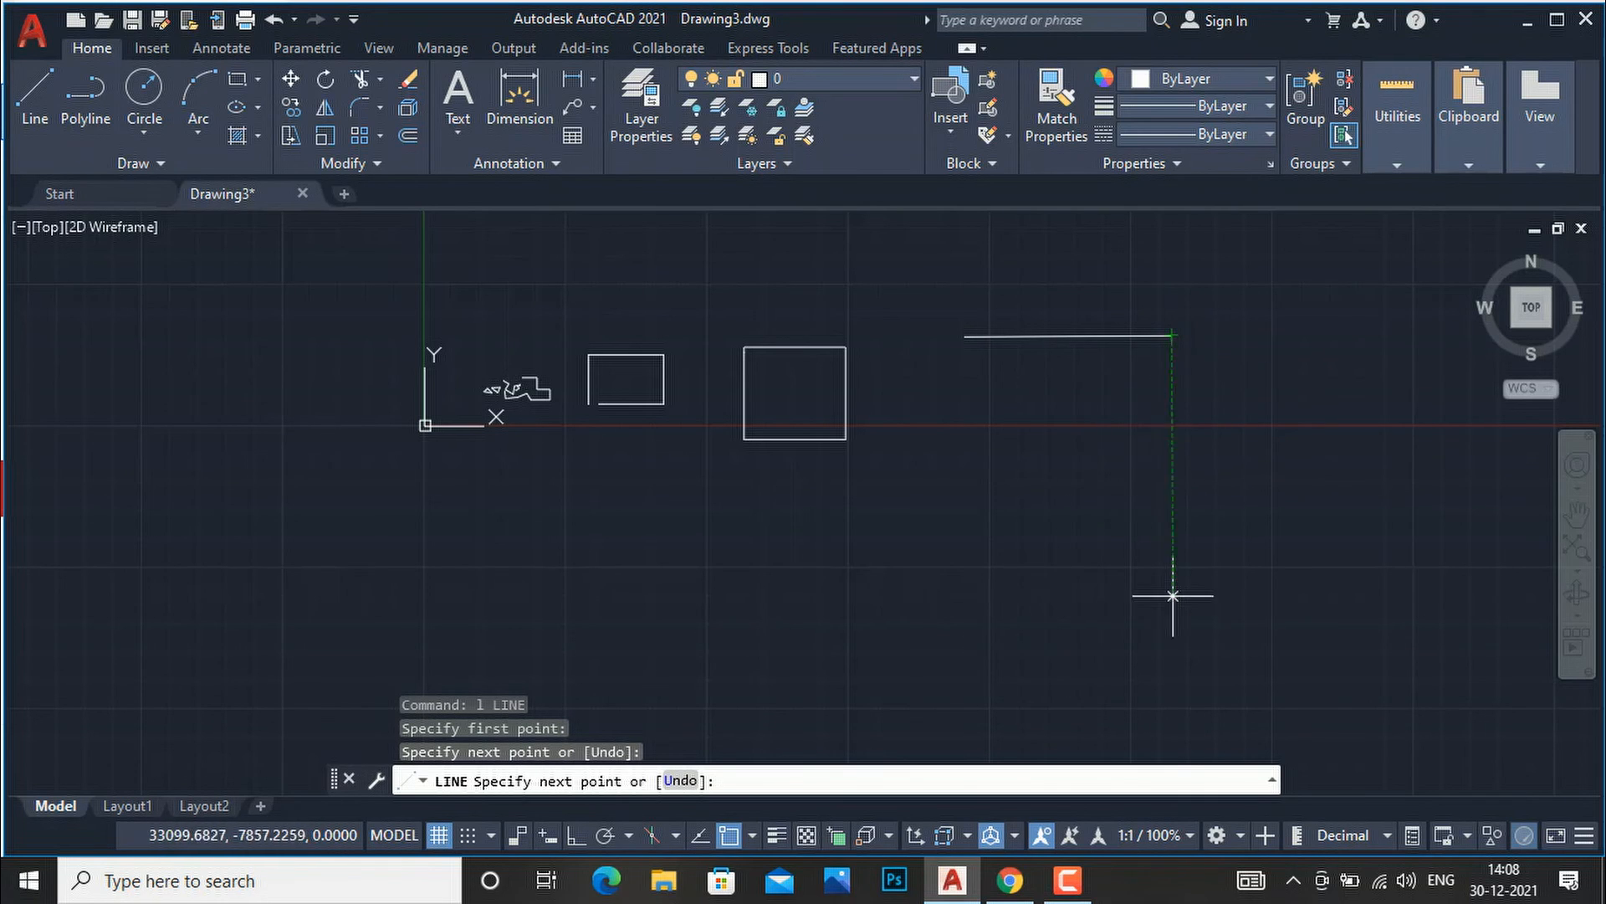
click(1171, 536)
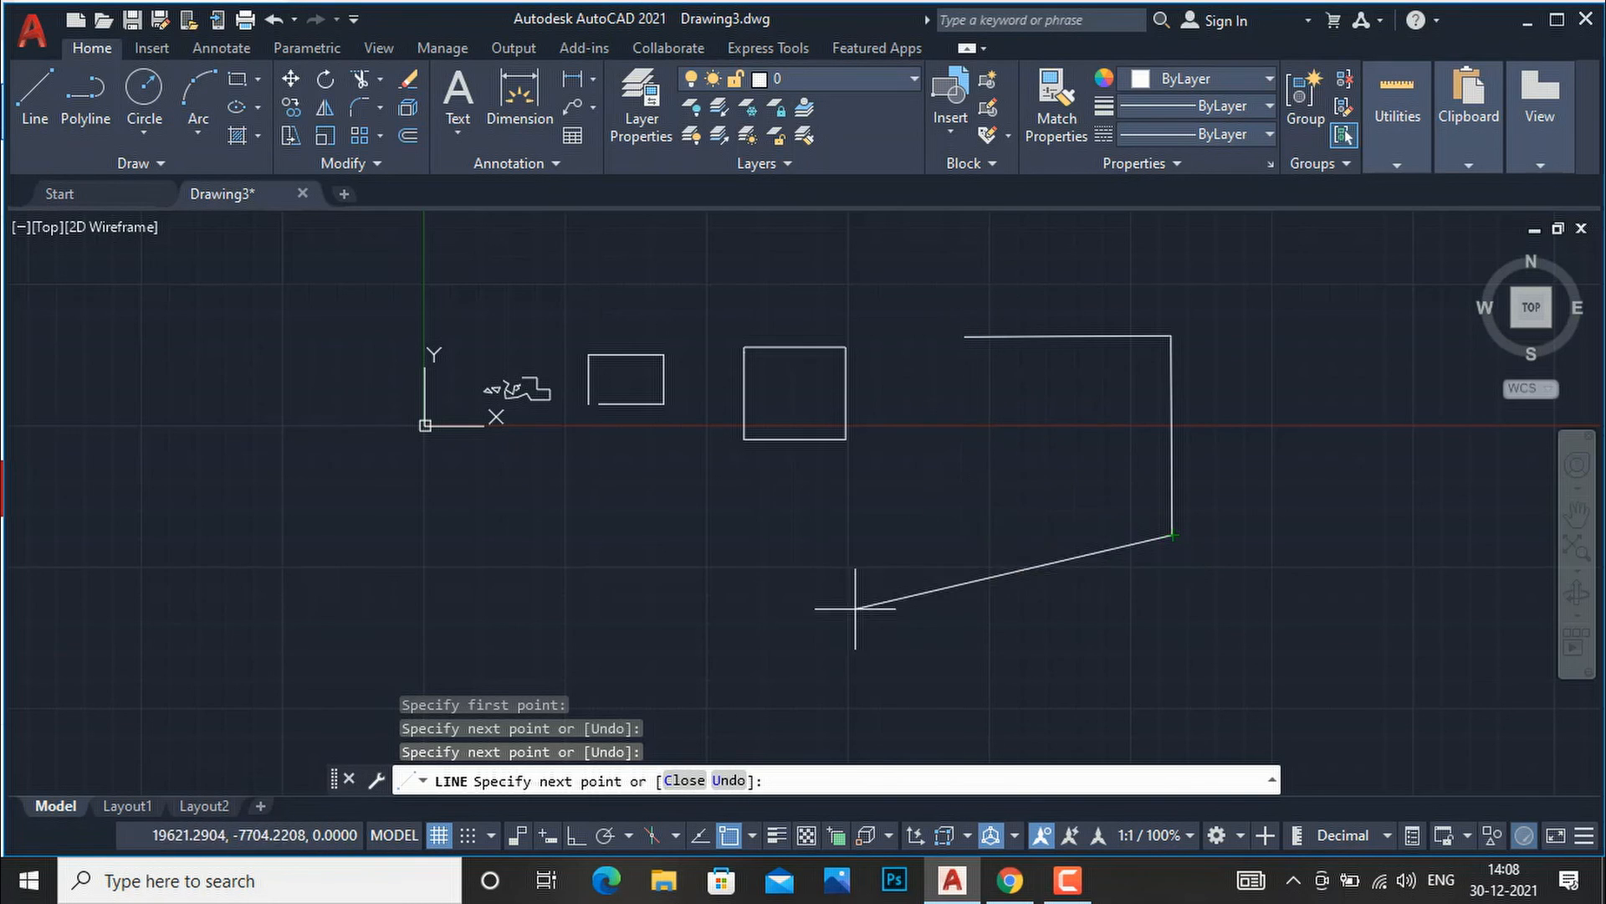
Step: Turn object snap tracking on, complete the larger rectangle with its lower and left sides aligned to the starting corner, and end the Line command
click(698, 837)
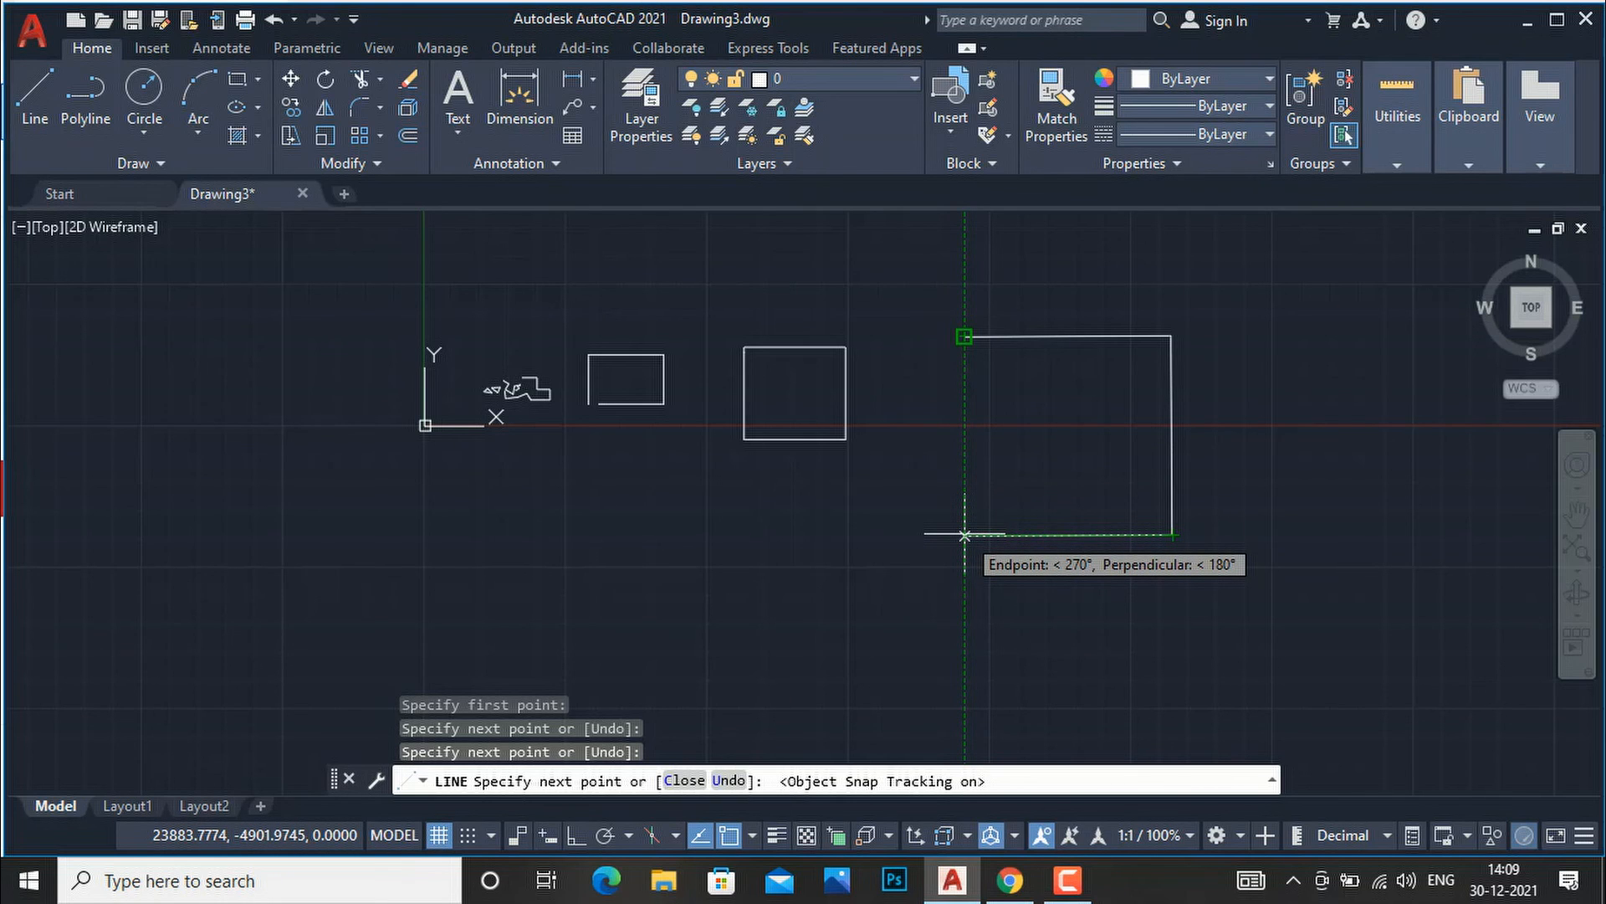
click(965, 534)
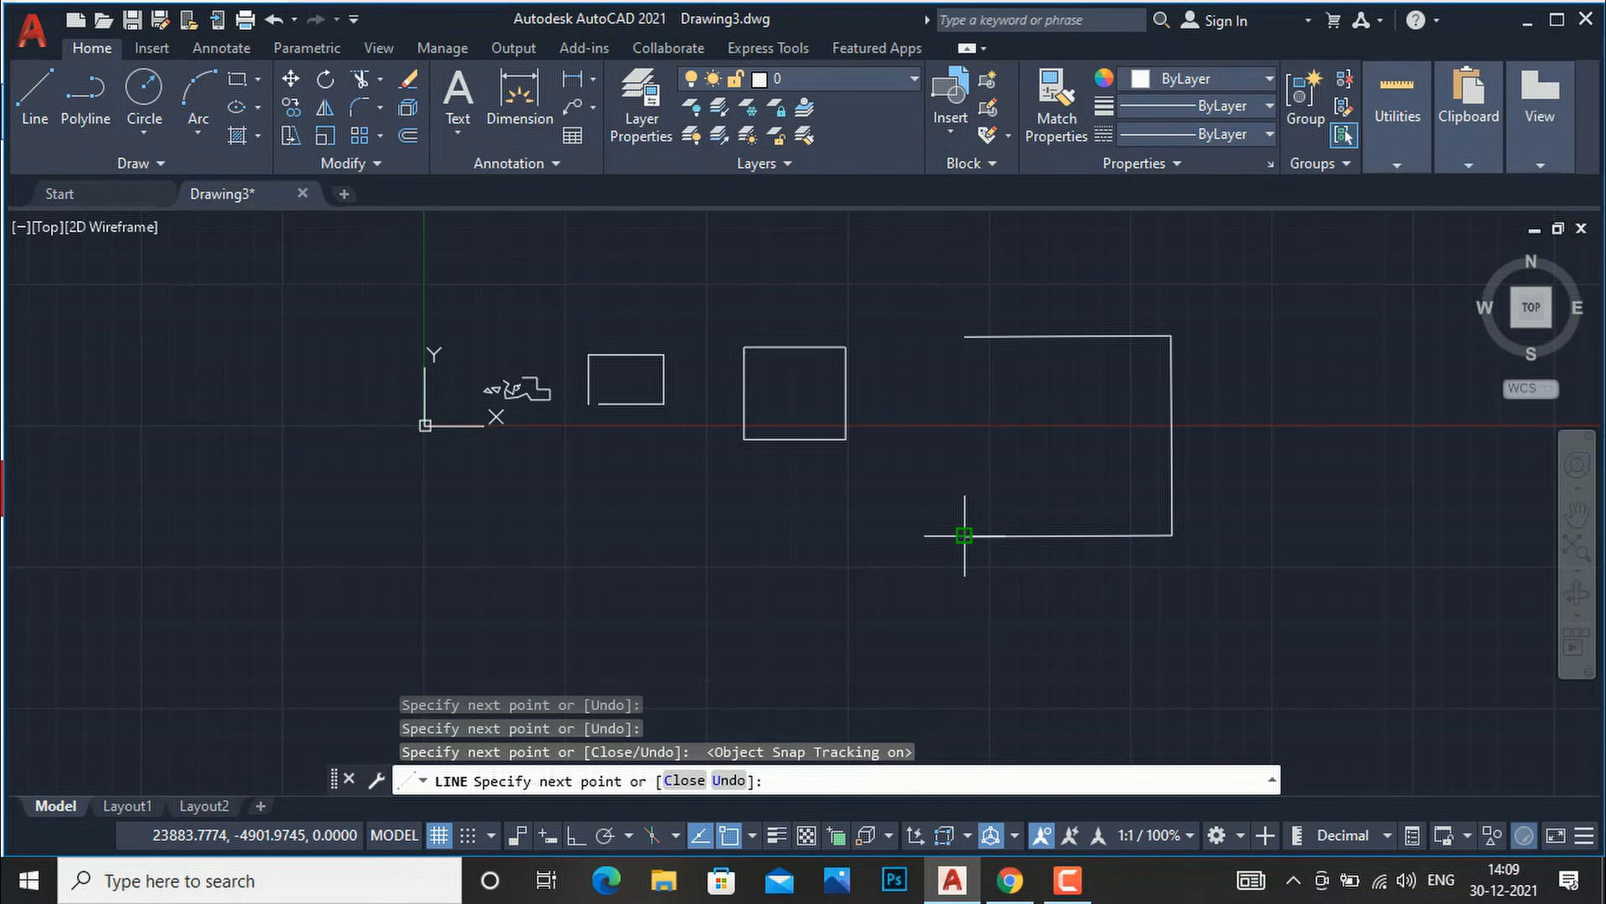
click(964, 337)
key(Escape)
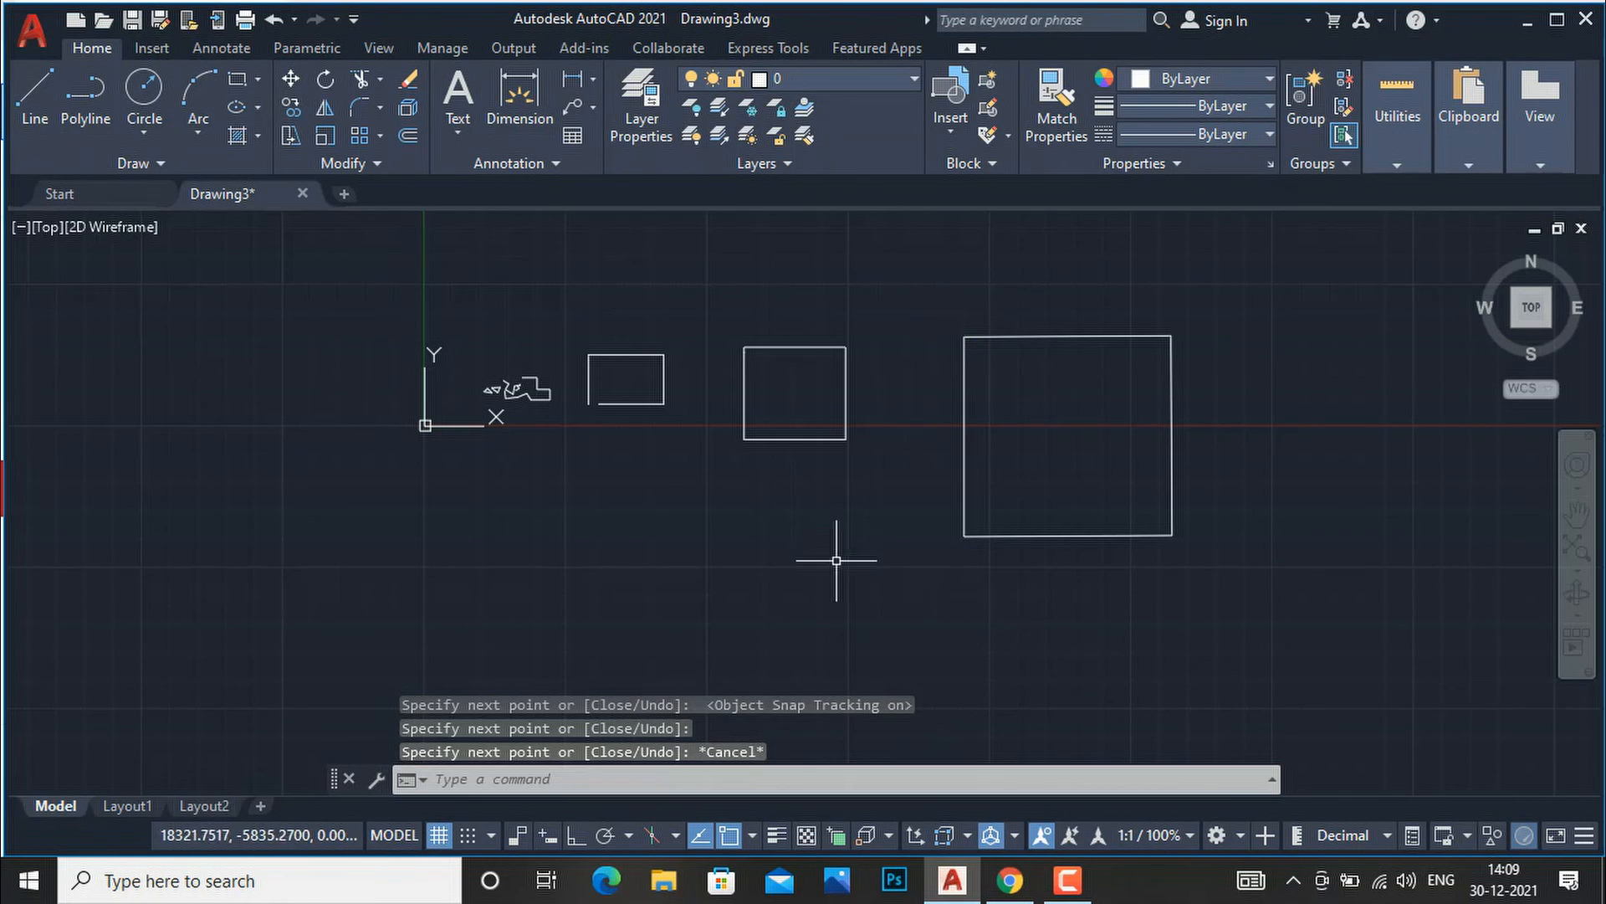